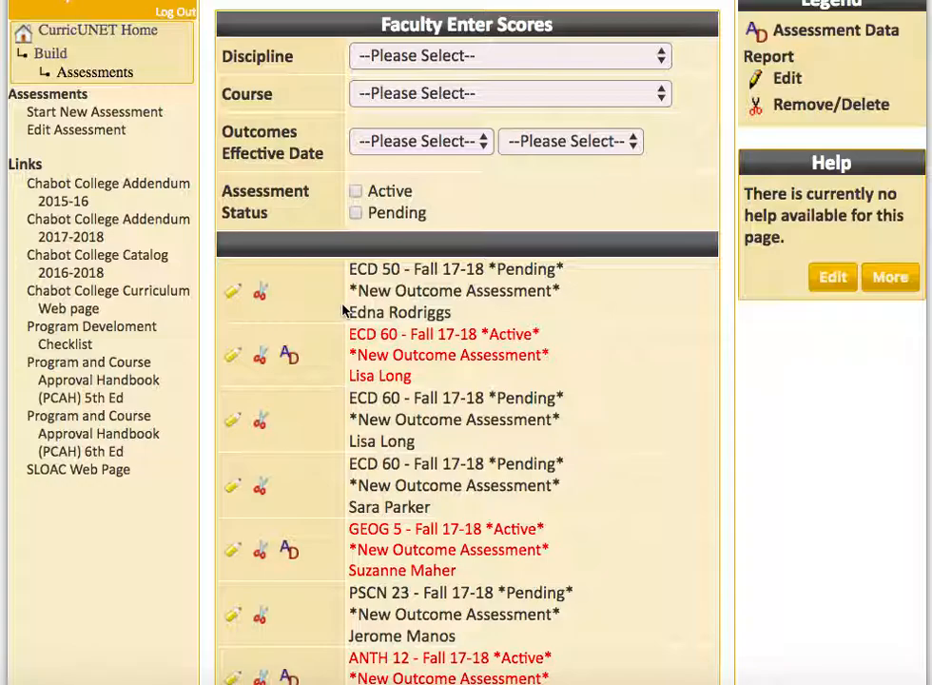
- Start a new assessment and set its outcomes effective date to Fall 17-18
scroll(344, 308, "up", 3)
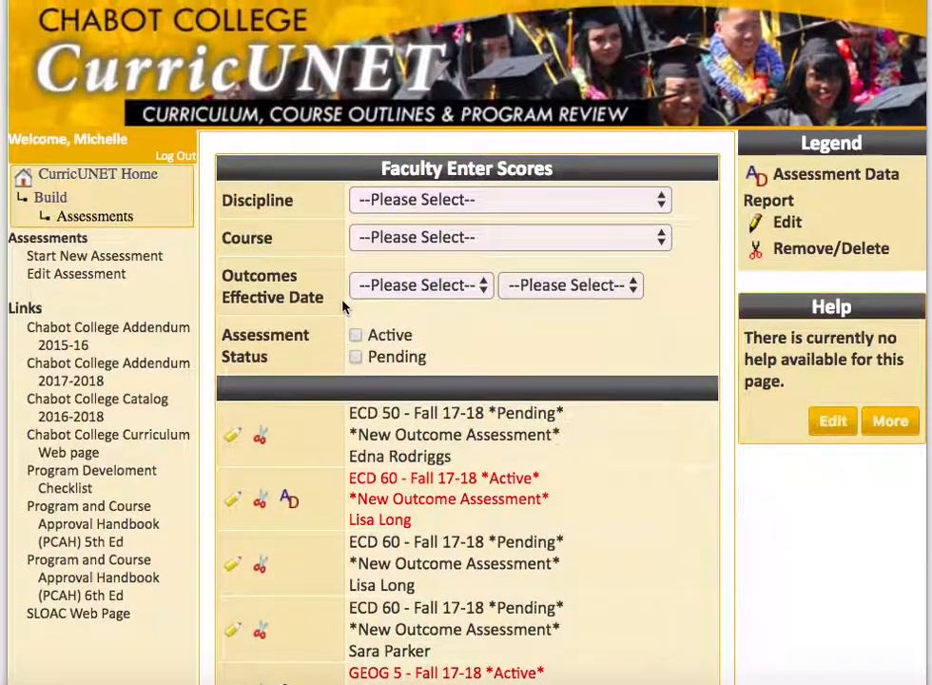
left_click(148, 257)
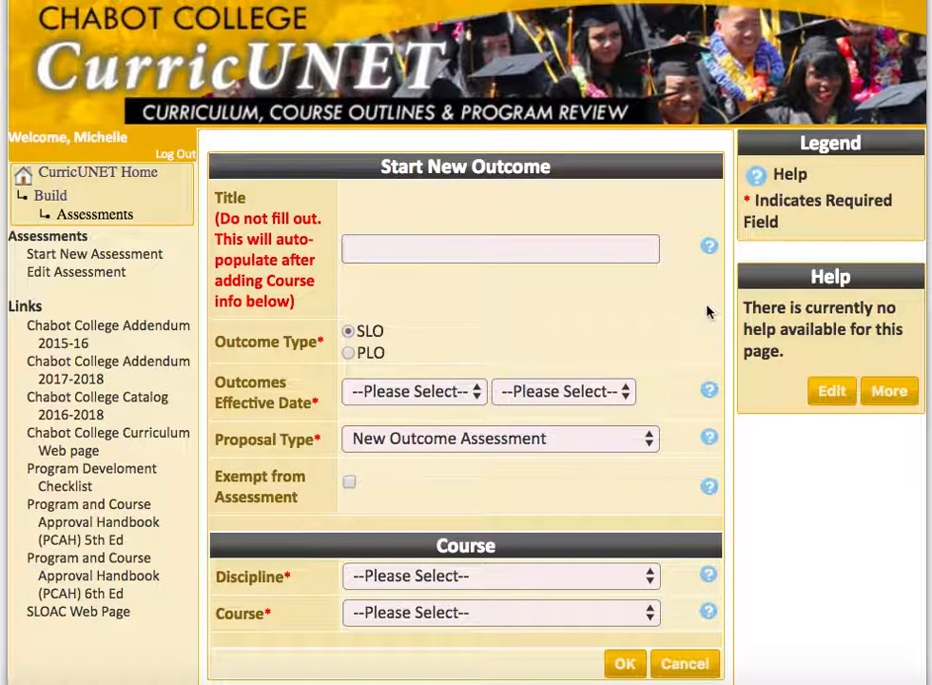
scroll(707, 311, "down", 2)
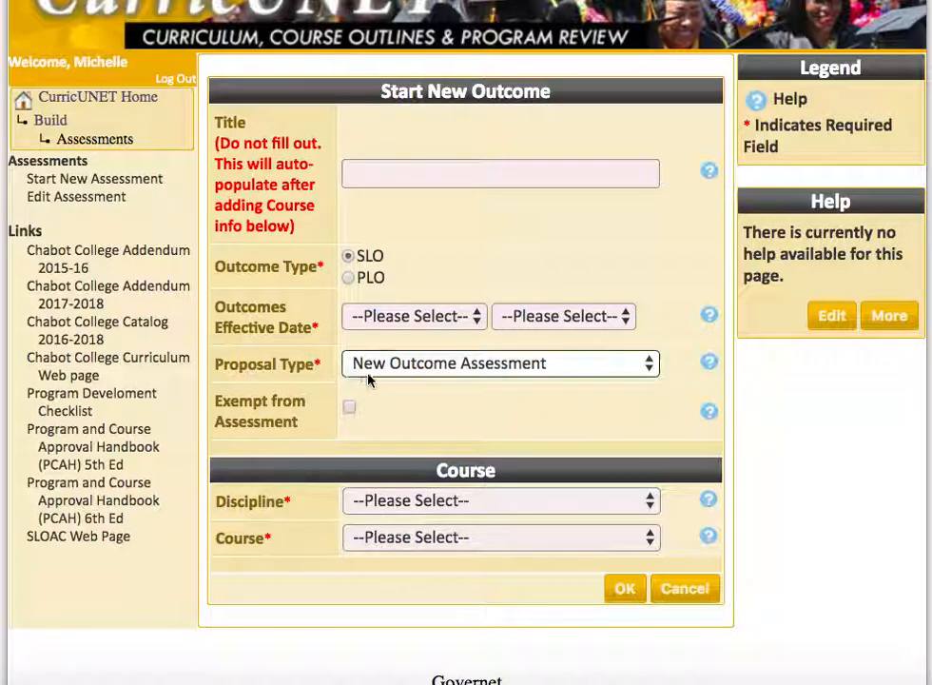
left_click(477, 317)
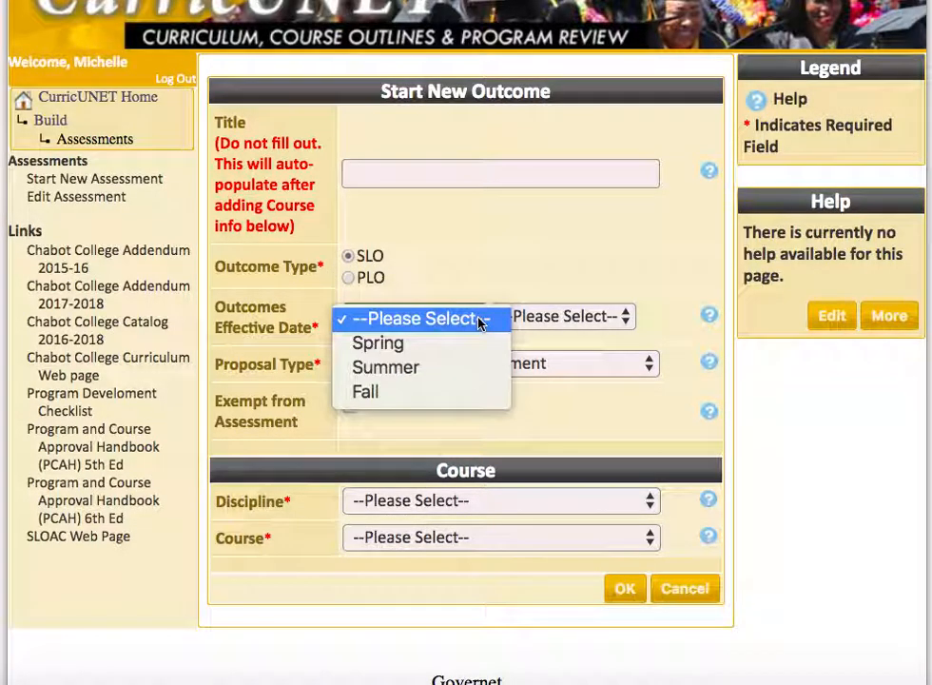
left_click(447, 403)
left_click(624, 317)
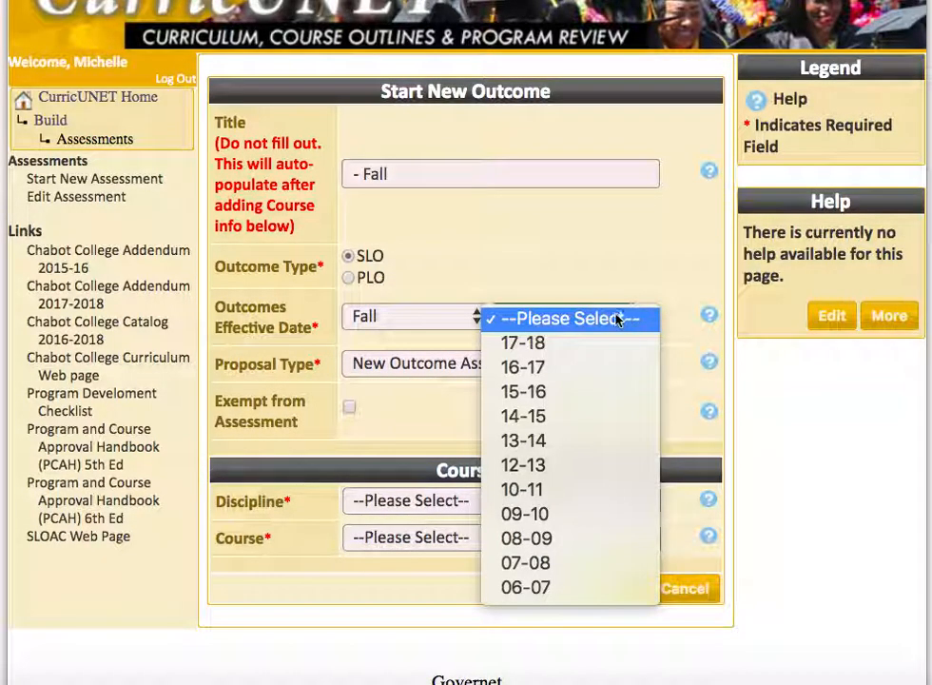
left_click(609, 346)
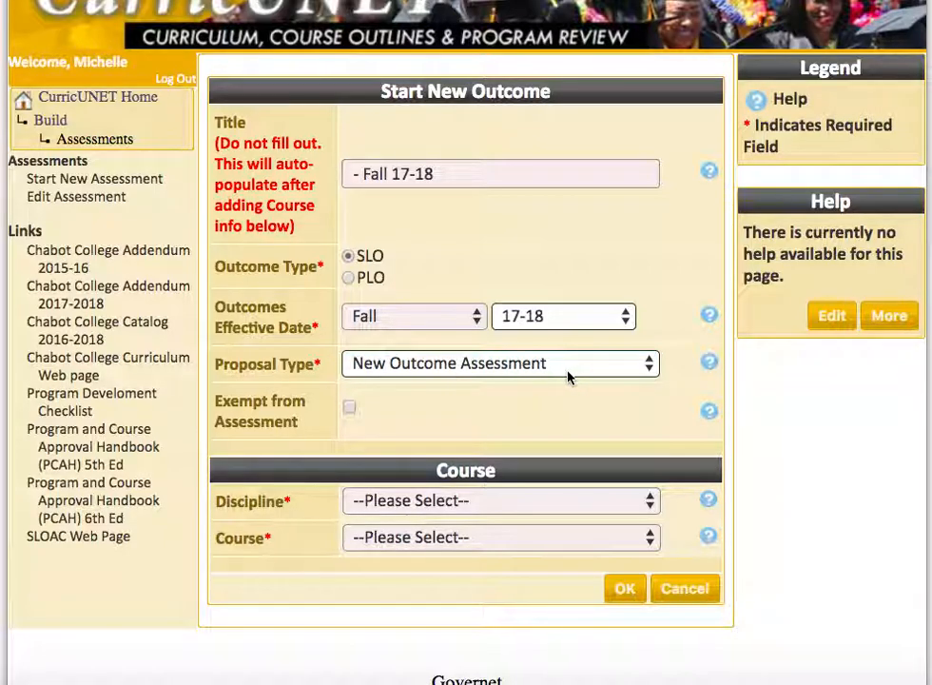
- Assign the assessment to discipline ADMJ - Administration of Justice and course ADMJ 40 - Juvenile Procedures
scroll(568, 379, "down", 1)
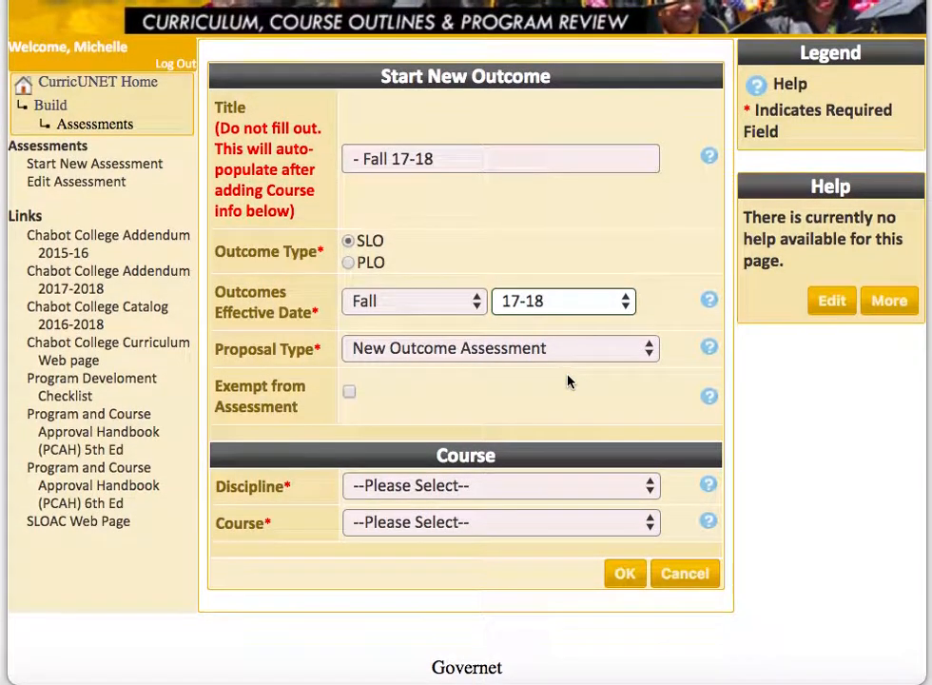
scroll(568, 380, "up", 2)
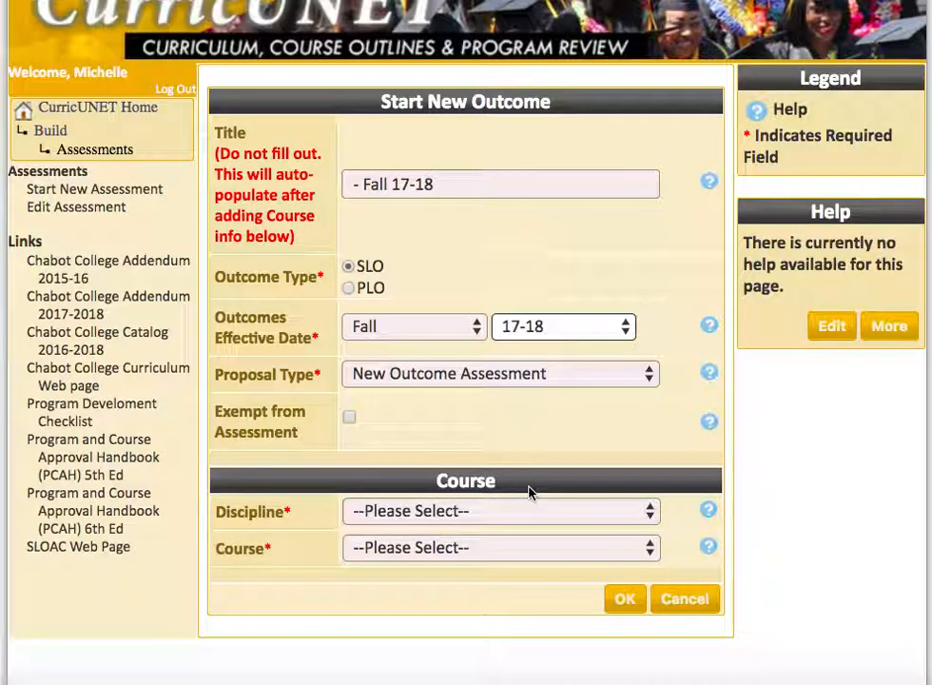
left_click(651, 511)
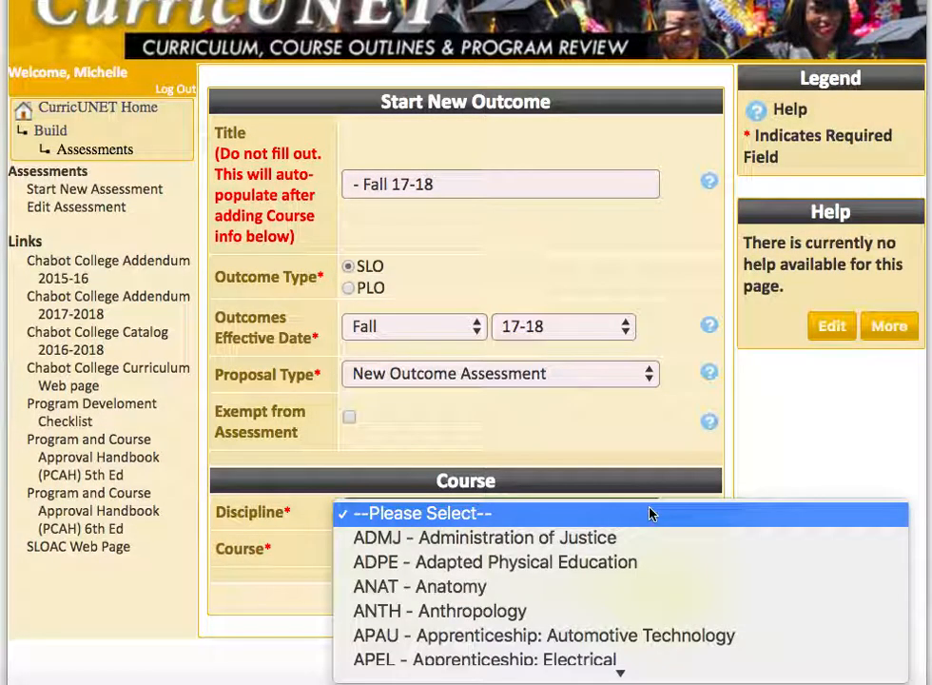
left_click(621, 539)
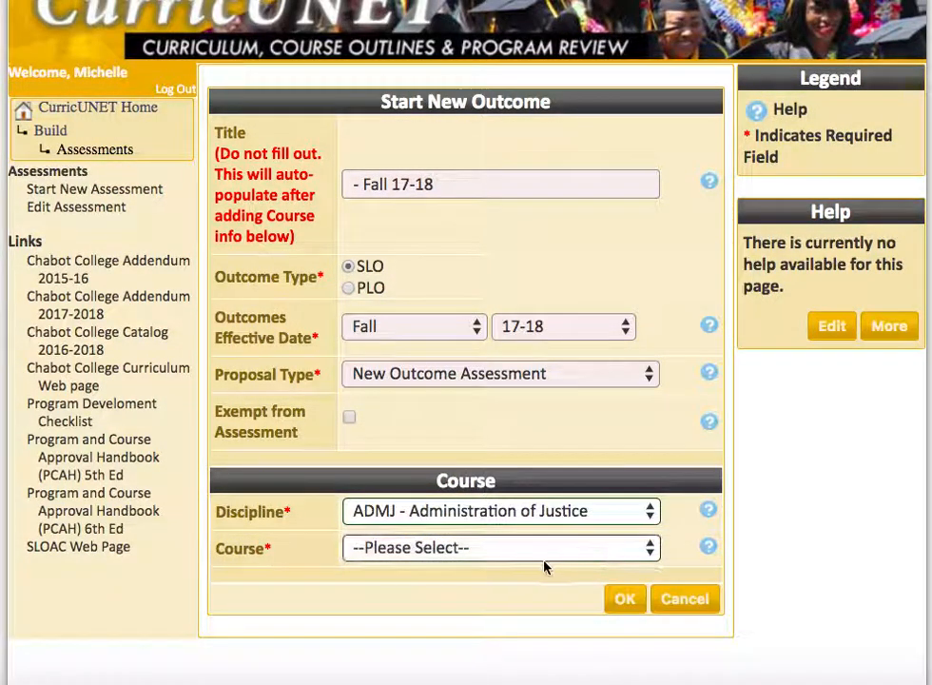
left_click(612, 549)
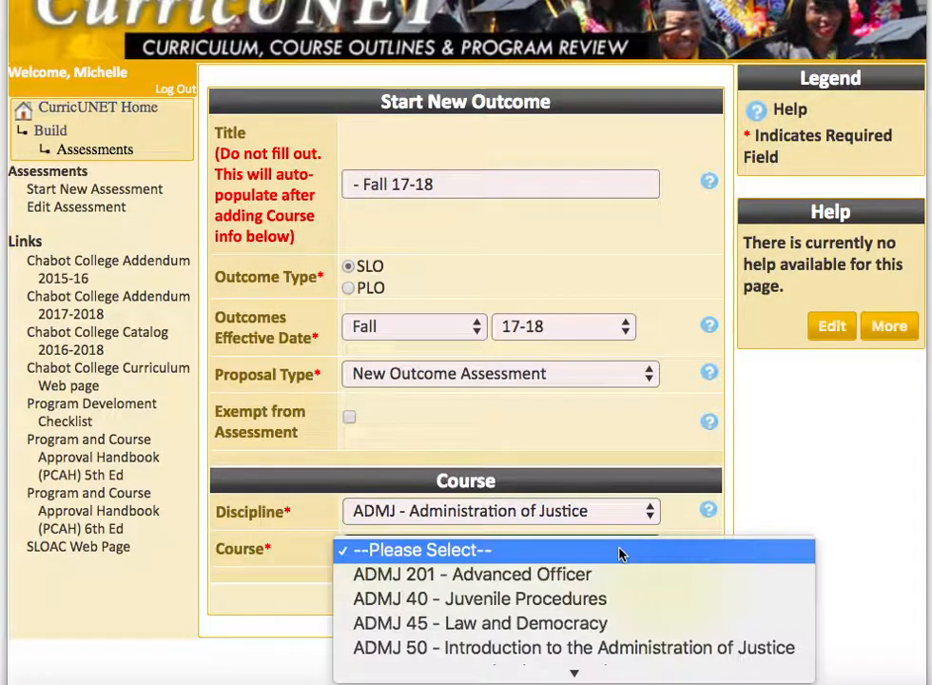
left_click(589, 601)
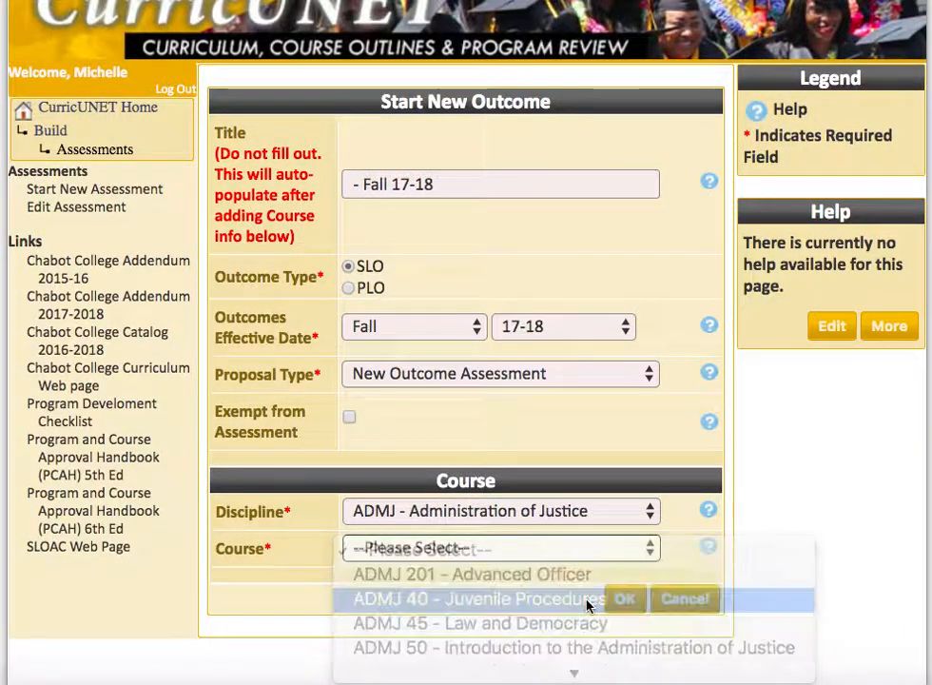
- Try marking the course exempt from assessment to examine the exemption reasons, and clear the exemption again
scroll(587, 605, "up", 2)
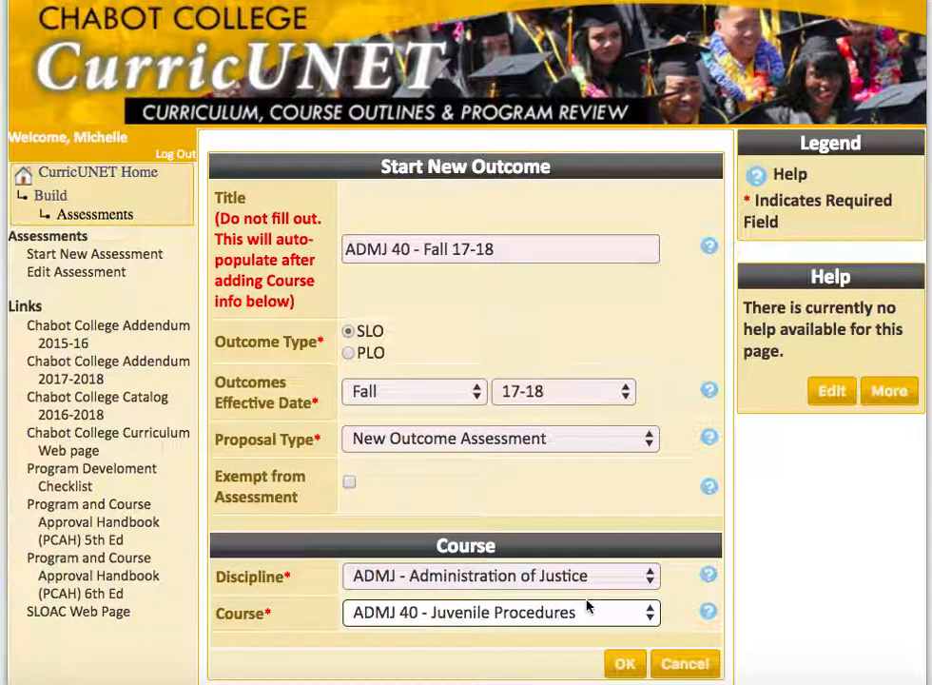
left_click(350, 485)
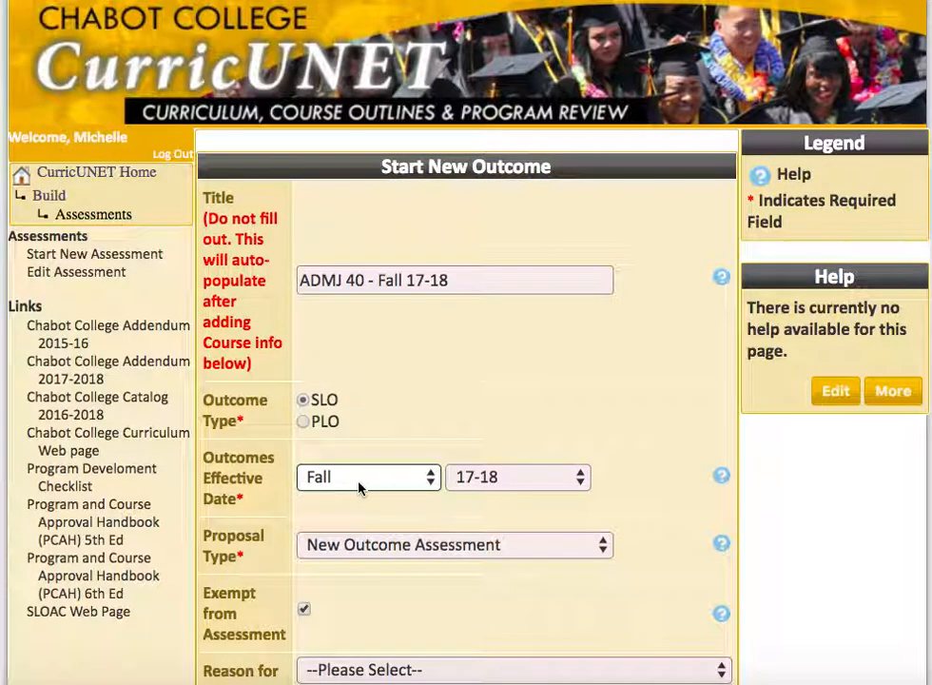
scroll(678, 487, "down", 4)
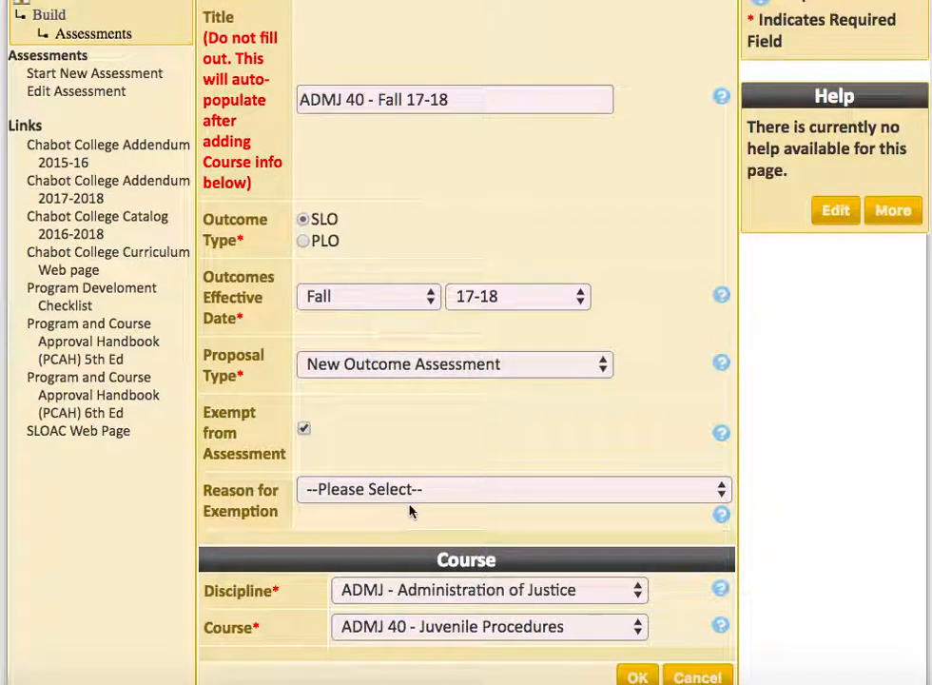
left_click(579, 499)
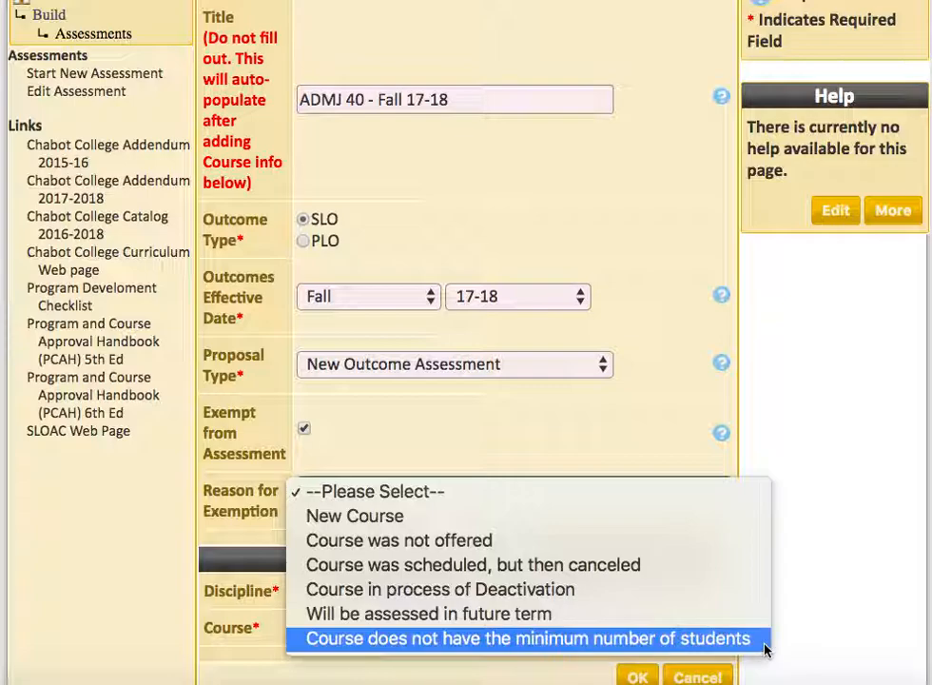
left_click(885, 540)
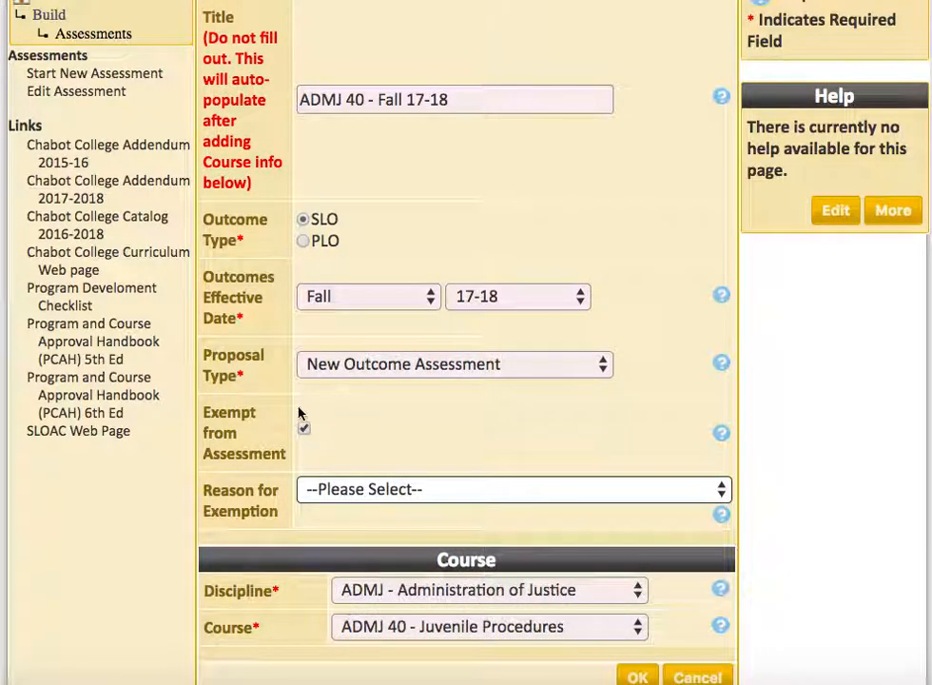
left_click(303, 428)
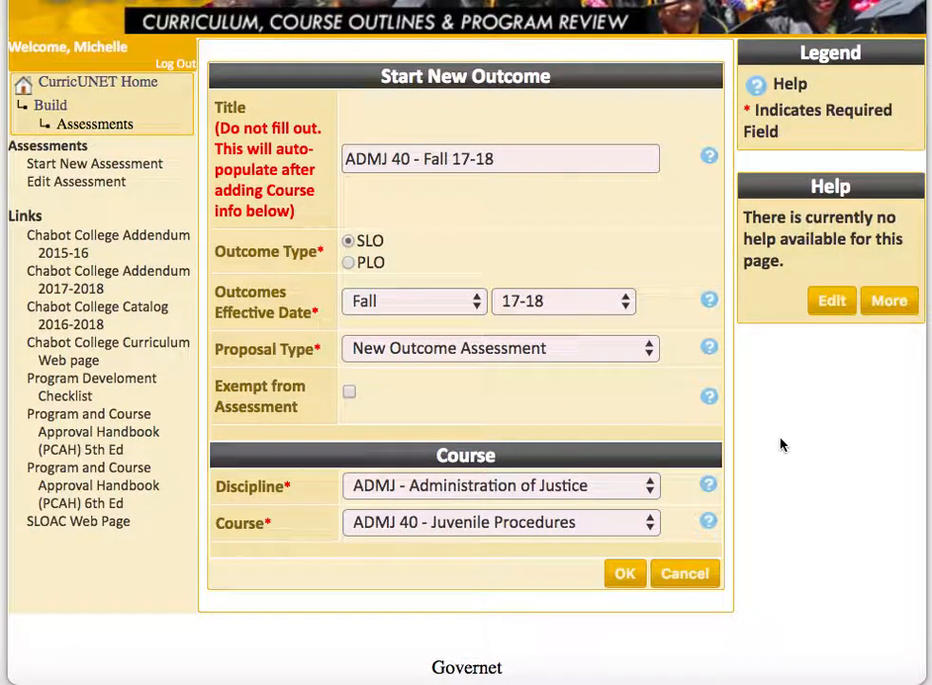
- Submit the new outcome form and select all three ADMJ 40 outcomes for assessment
scroll(780, 444, "up", 2)
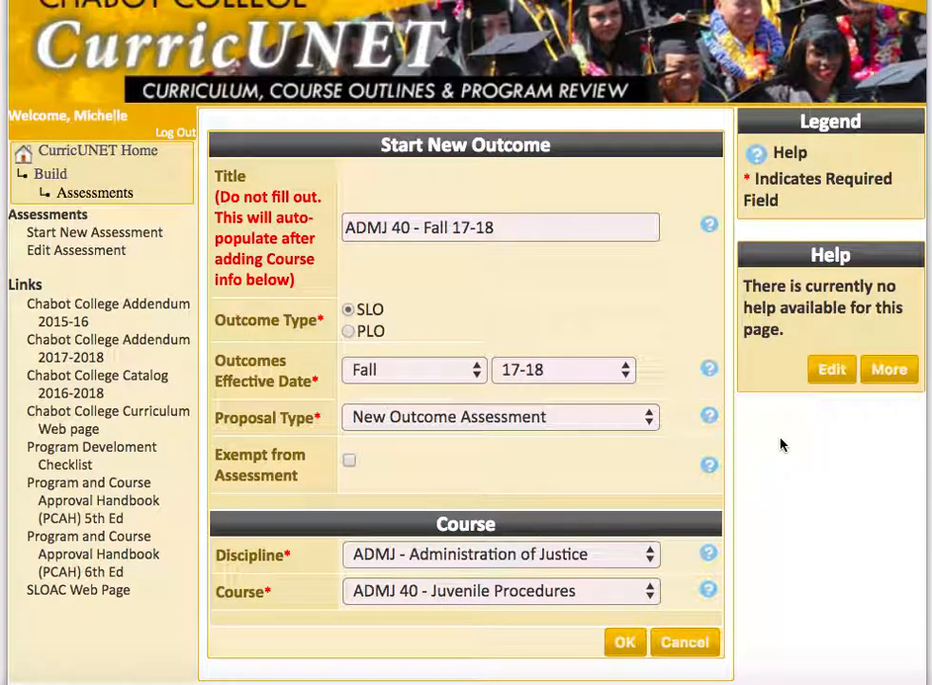
left_click(626, 643)
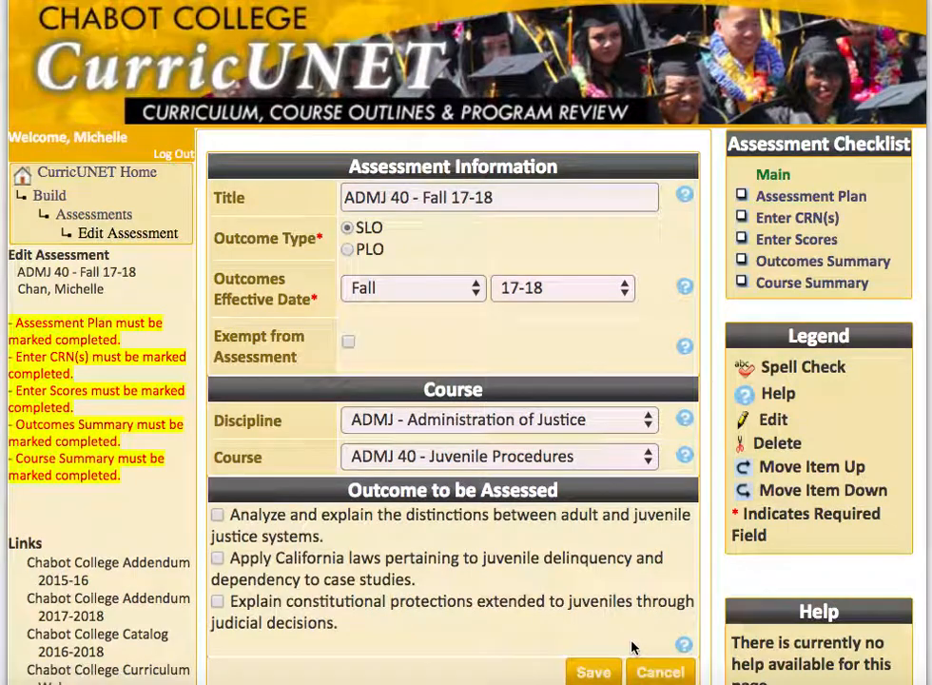
scroll(589, 528, "down", 3)
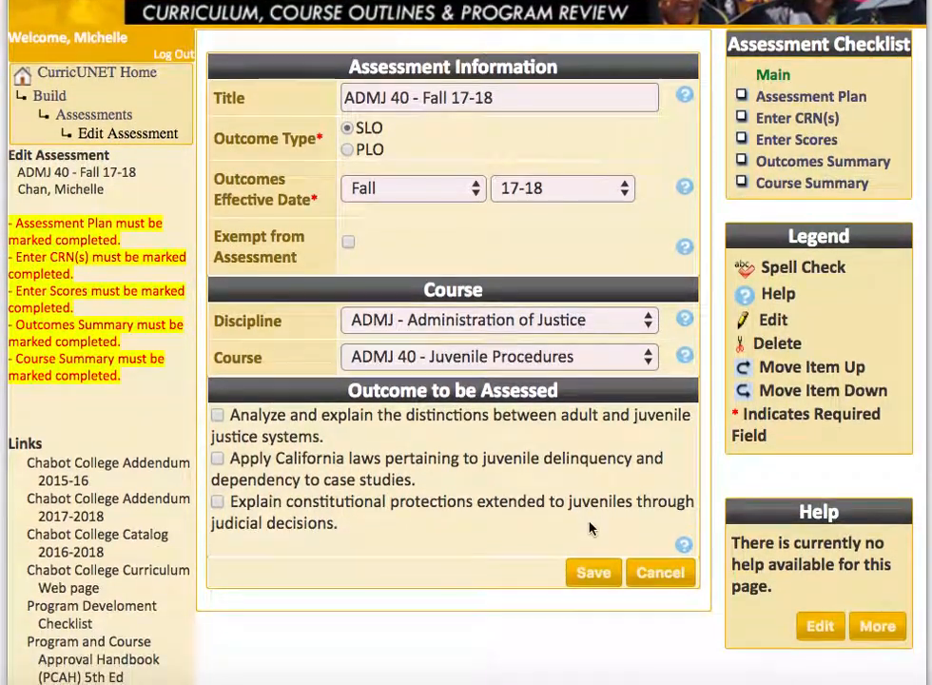
left_click(217, 417)
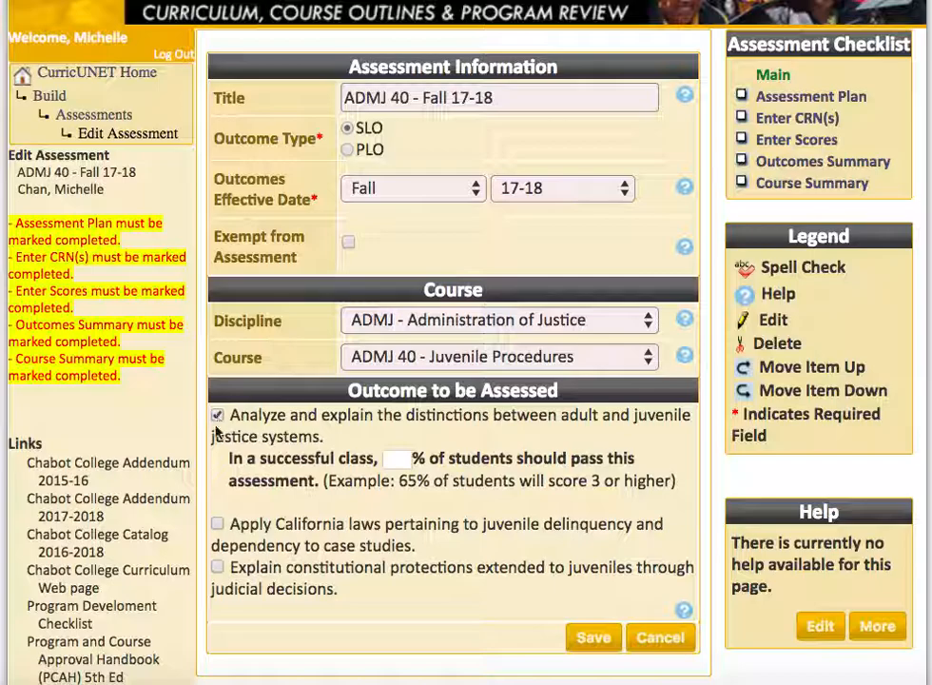
left_click(218, 524)
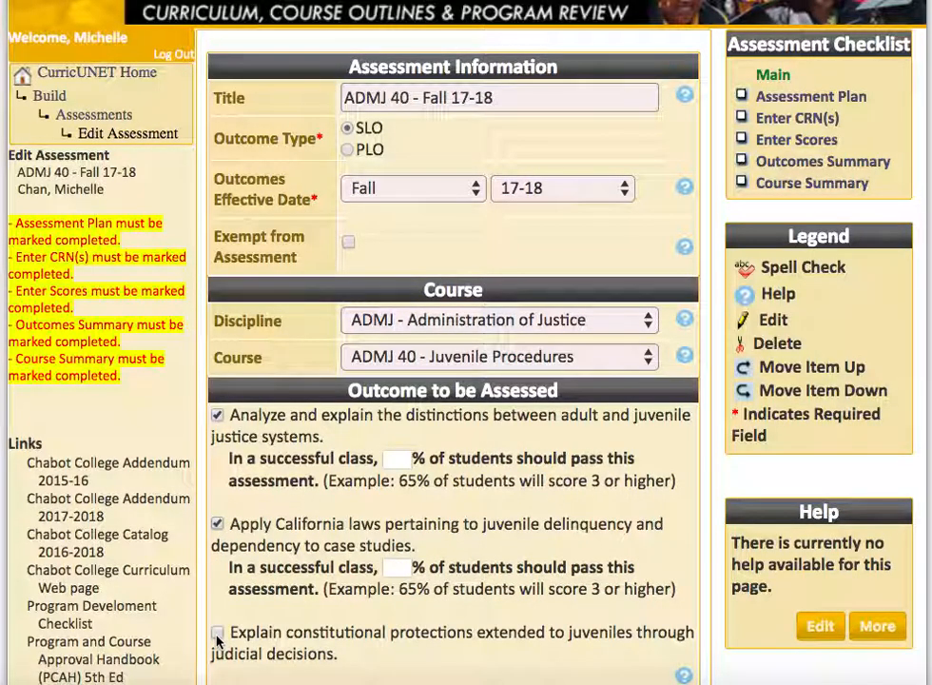
left_click(217, 633)
- Set the share of students who should pass to 70% for each of the three outcomes and save the assessment
scroll(322, 586, "down", 2)
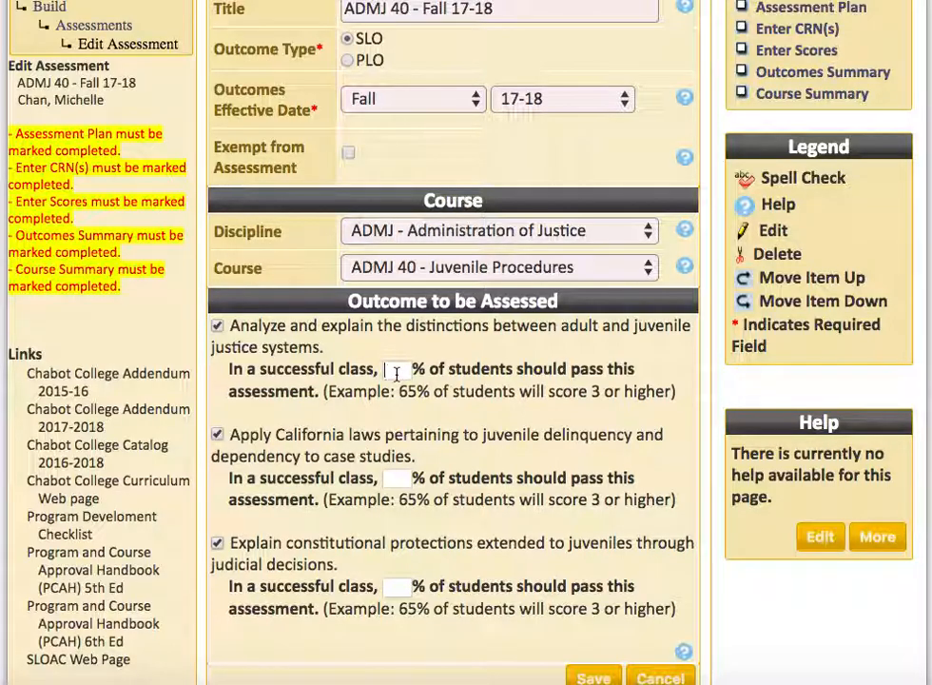
type("70")
left_click(440, 421)
type("70")
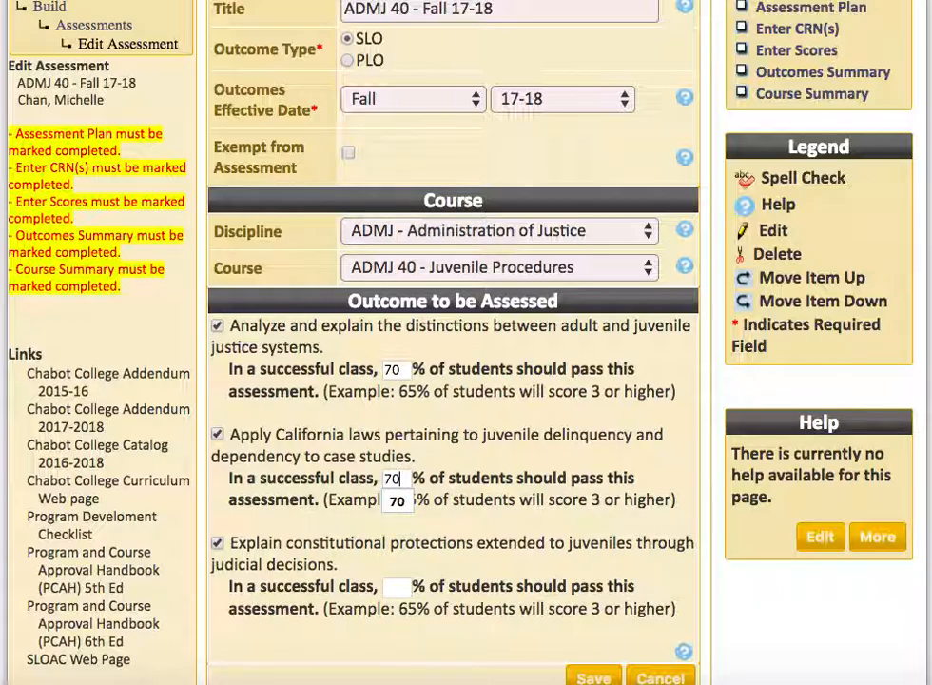
left_click(391, 589)
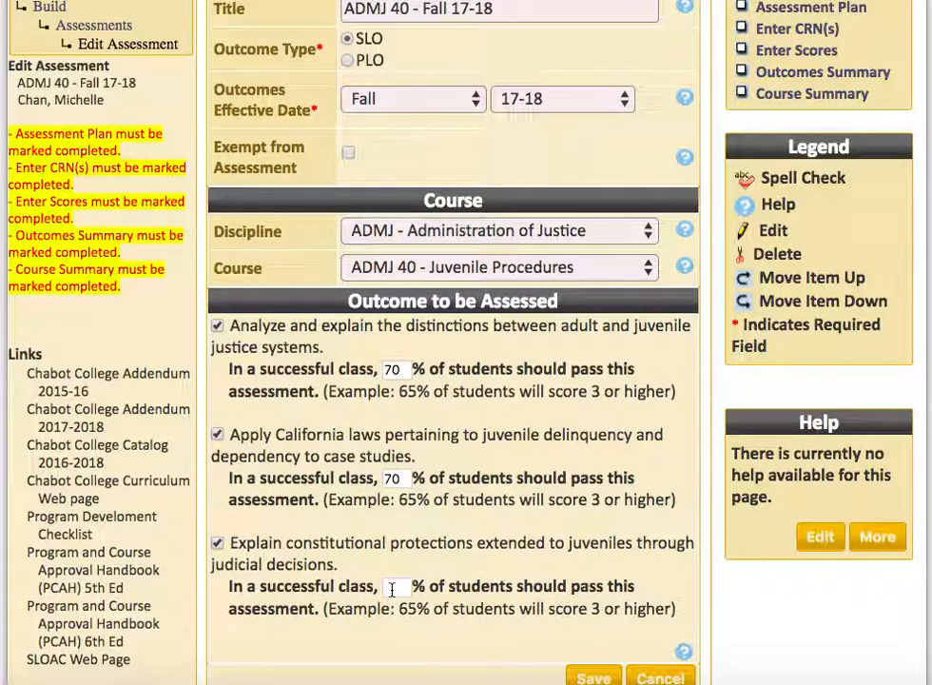
type("70")
scroll(608, 512, "up", 1)
scroll(609, 515, "down", 2)
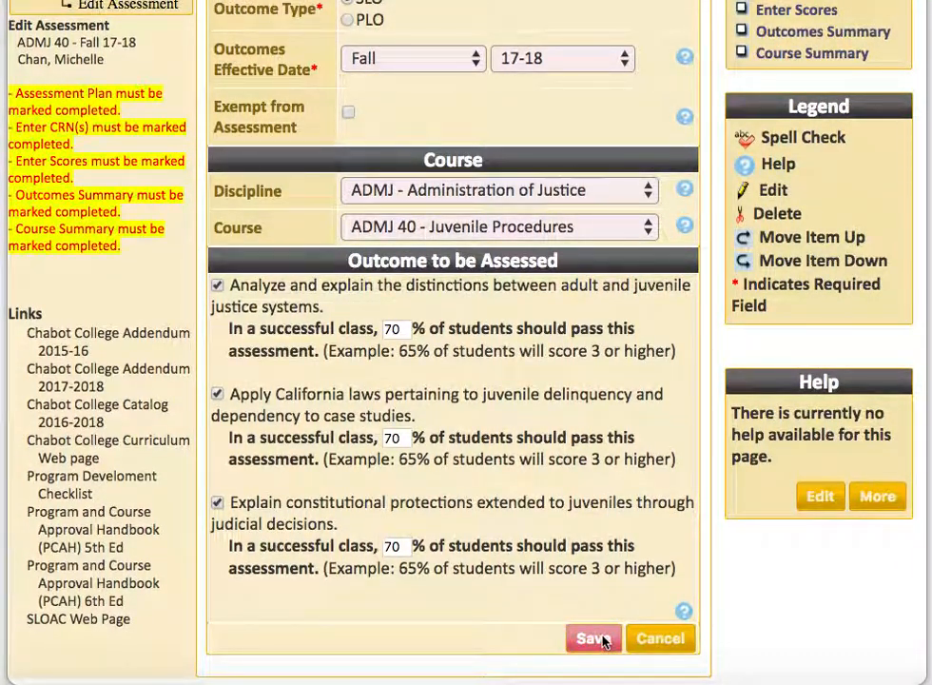
left_click(599, 641)
- Try setting up a co-contributor with rights to all six assessment screens, and cancel without adding one
scroll(639, 496, "down", 4)
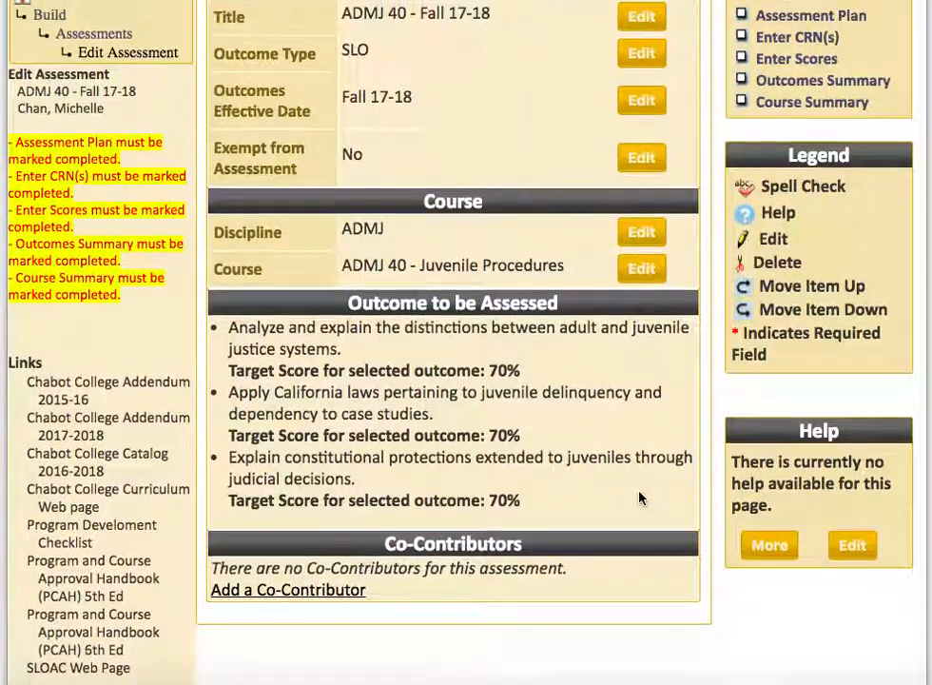
scroll(639, 496, "up", 2)
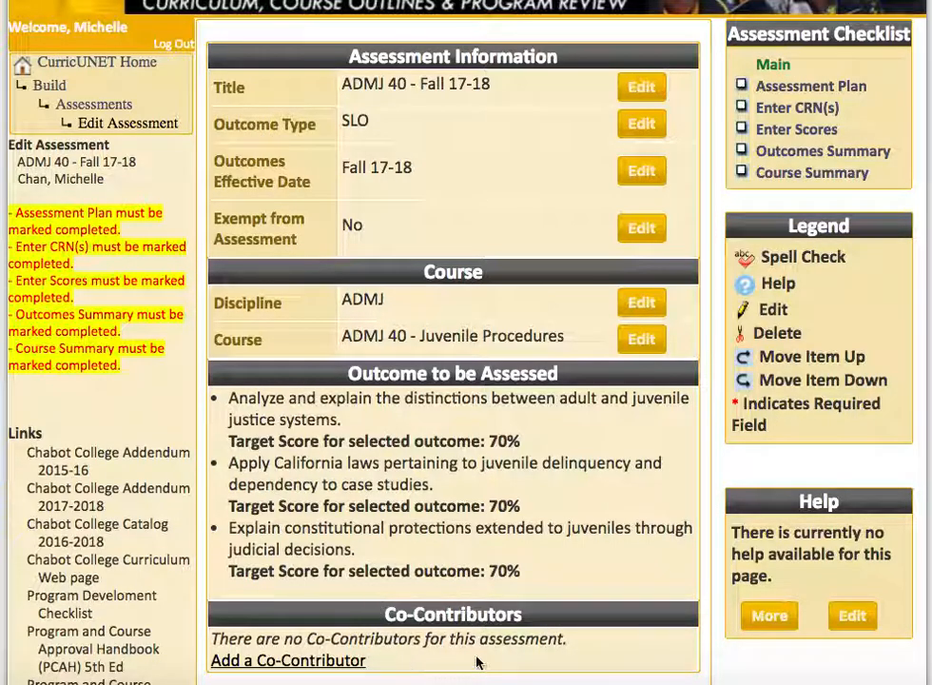
left_click(333, 662)
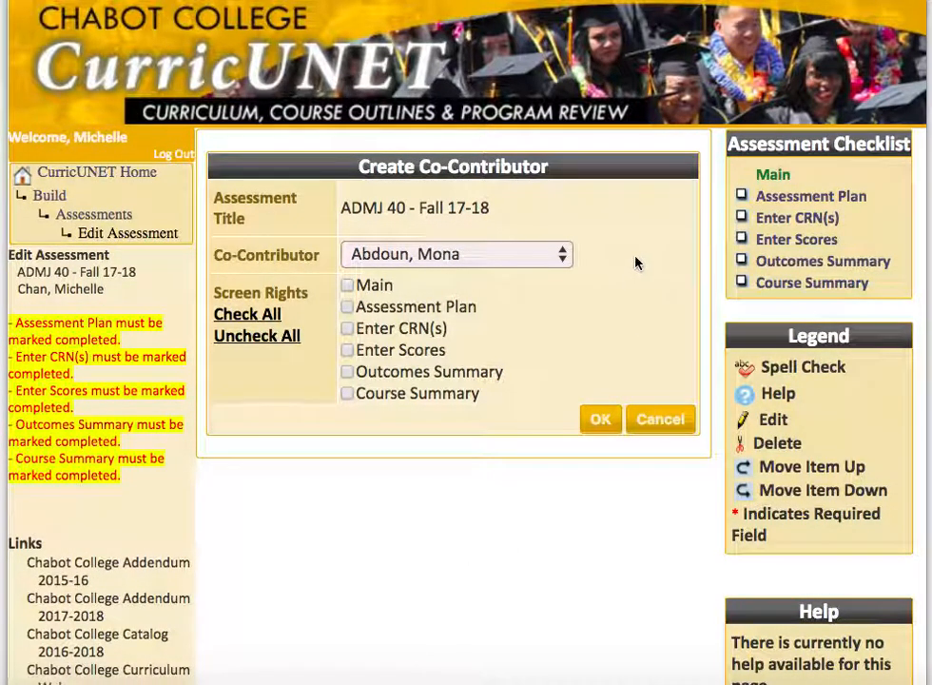
left_click(559, 251)
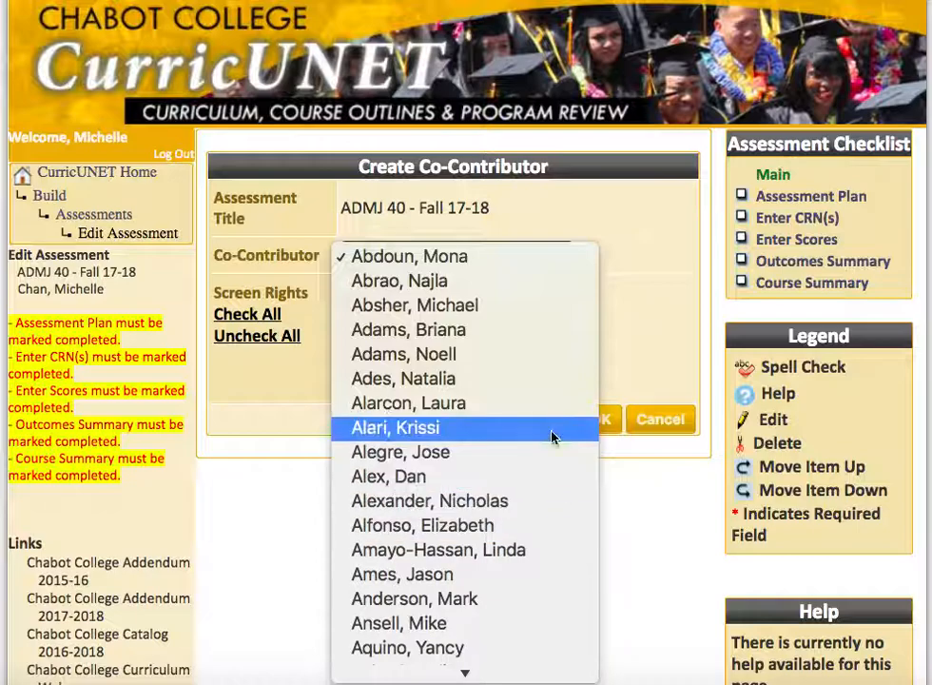
left_click(634, 299)
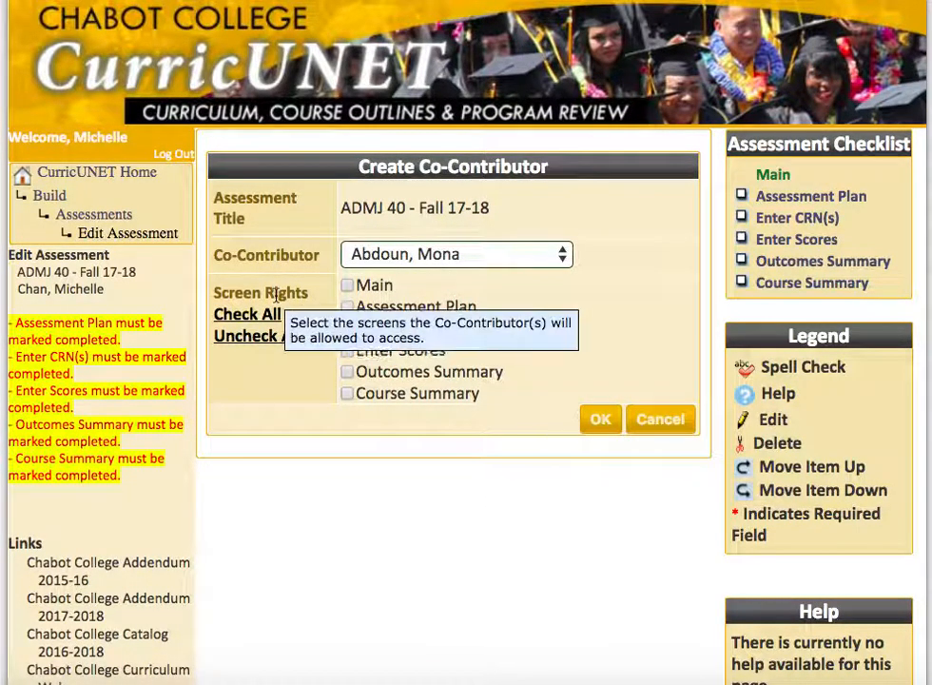
left_click(348, 287)
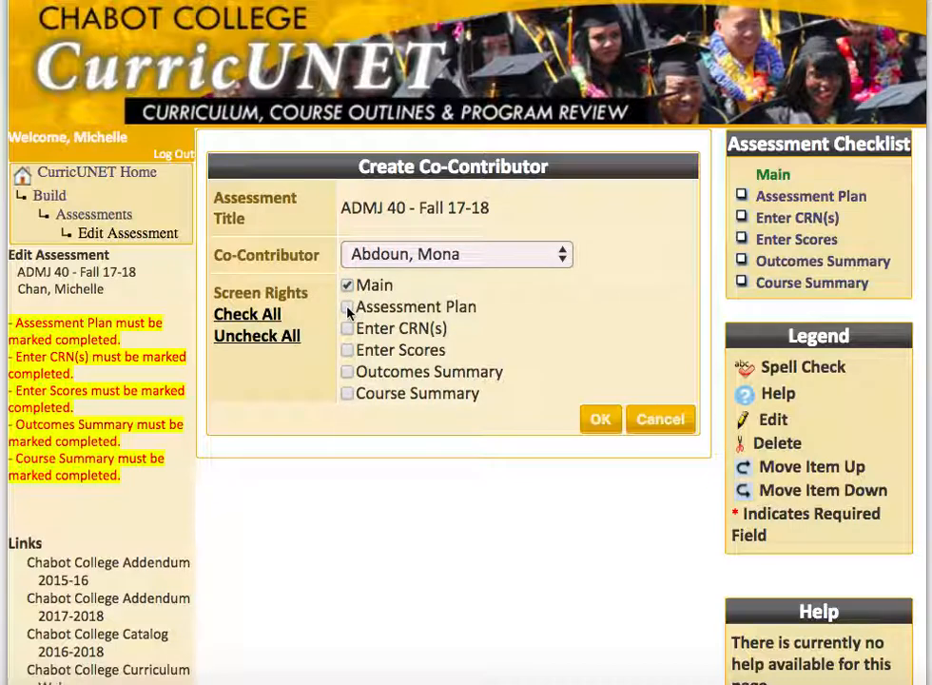
left_click(348, 329)
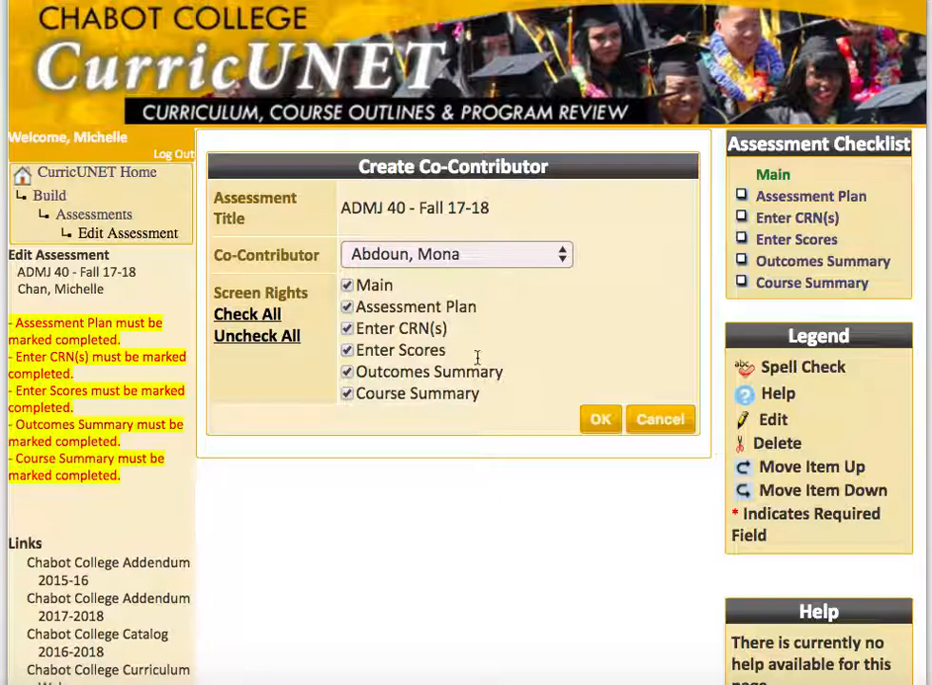
left_click(661, 419)
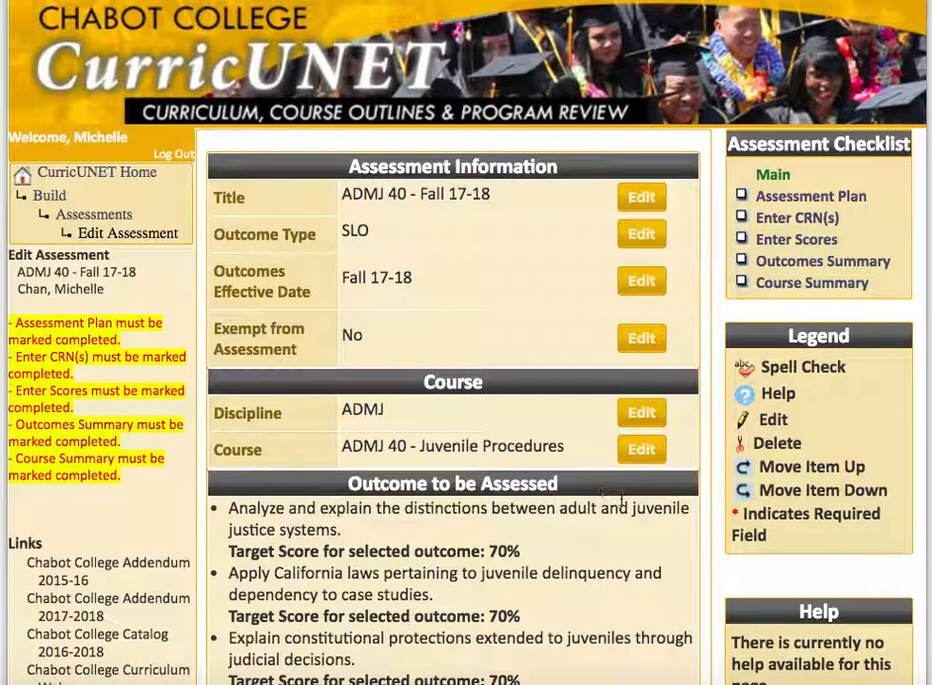
scroll(701, 466, "down", 2)
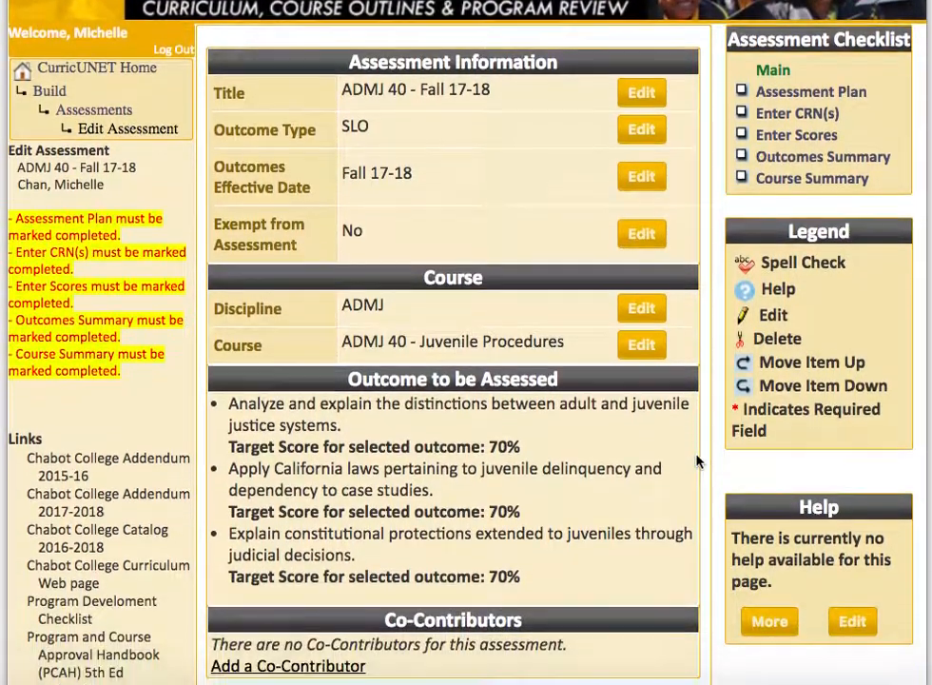
scroll(699, 461, "down", 1)
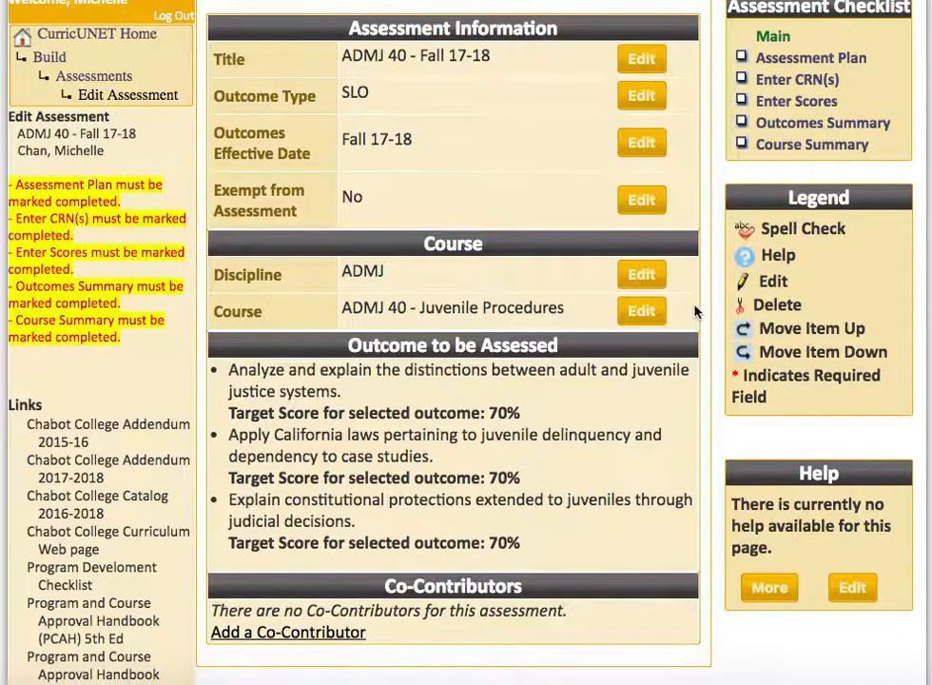
scroll(694, 311, "up", 3)
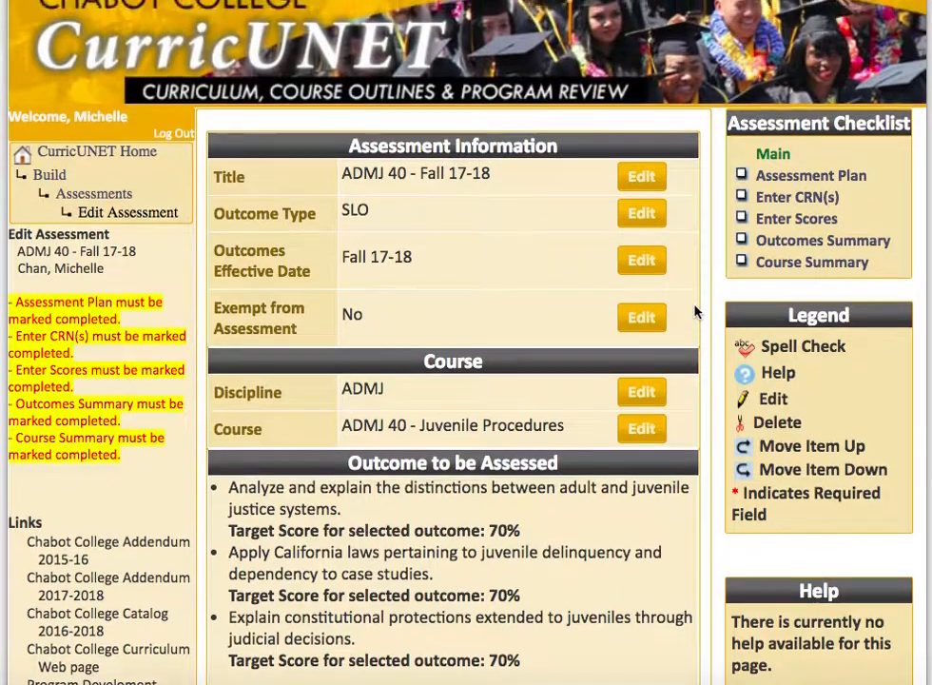
scroll(696, 312, "up", 1)
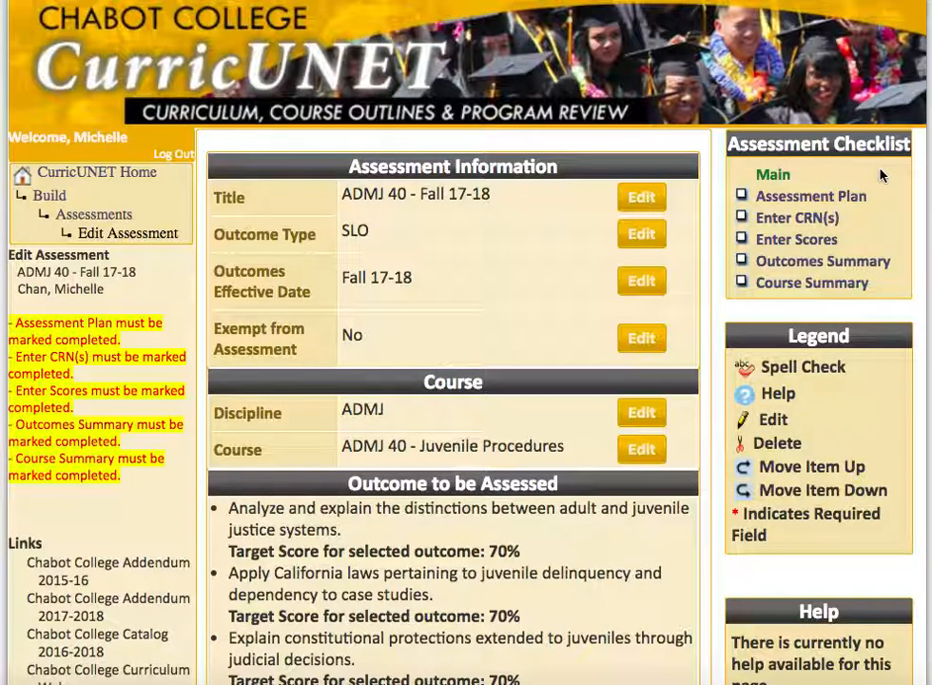
- Open the assessment plan and select Exams/Tests and Final Examination as the measurement tools
left_click(831, 202)
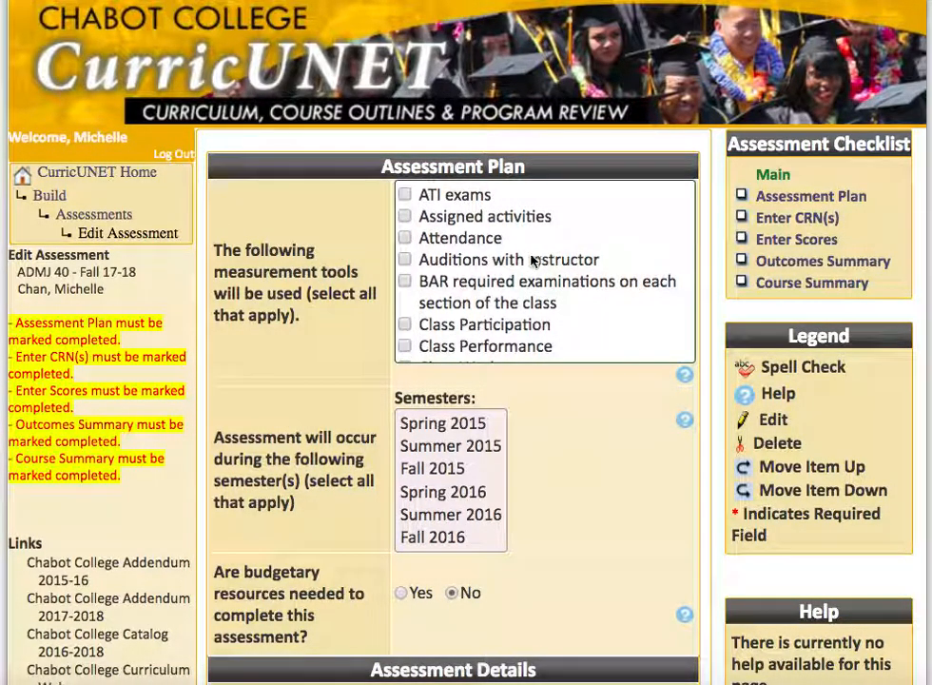
scroll(535, 259, "down", 2)
scroll(535, 258, "down", 6)
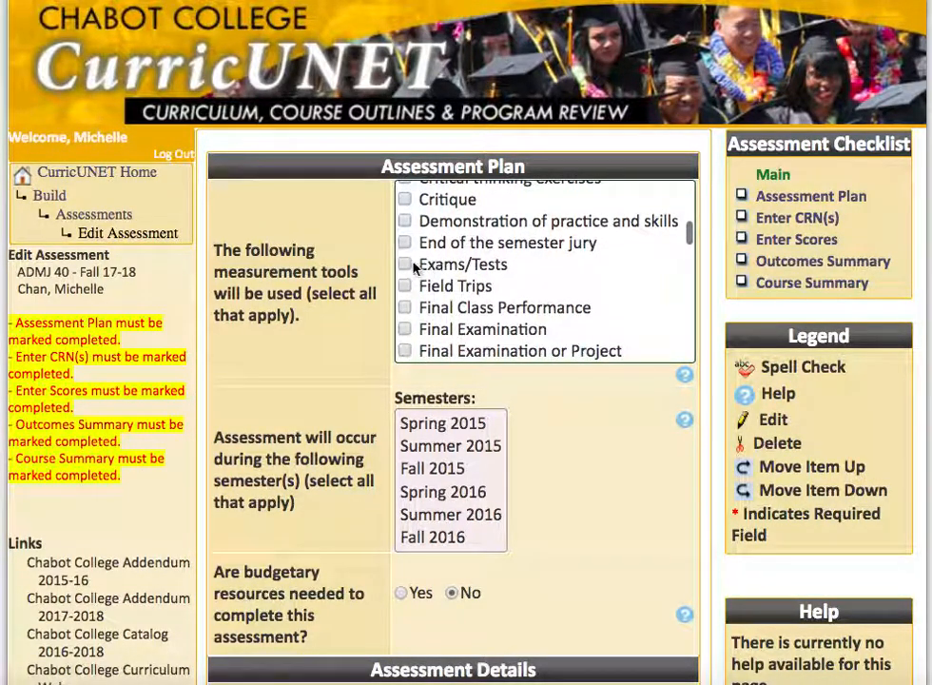
left_click(404, 329)
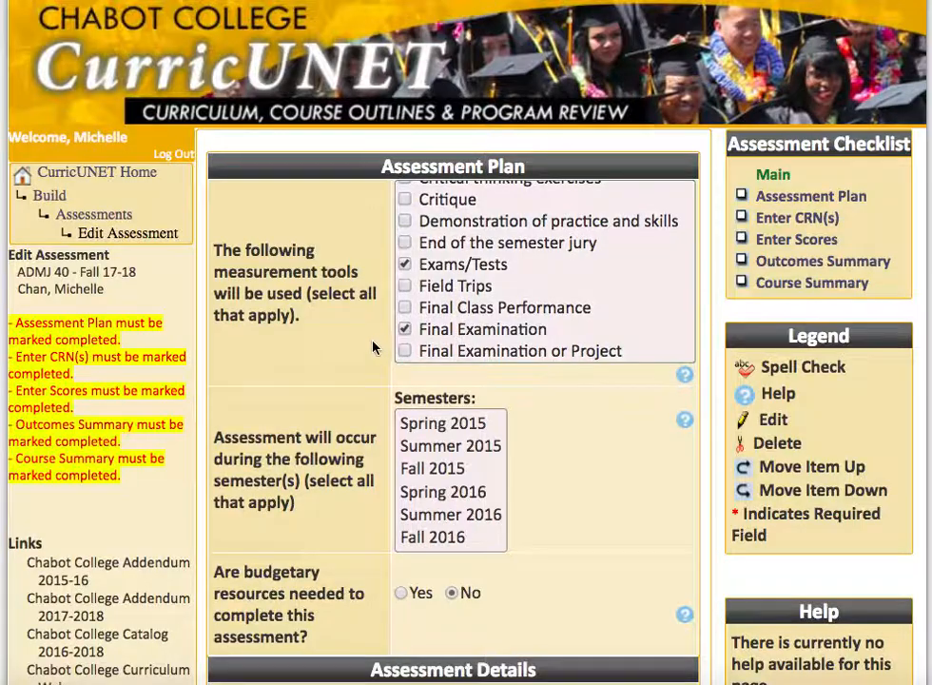
- Set Fall 2017 as the semester in which the assessment will occur
scroll(355, 362, "down", 5)
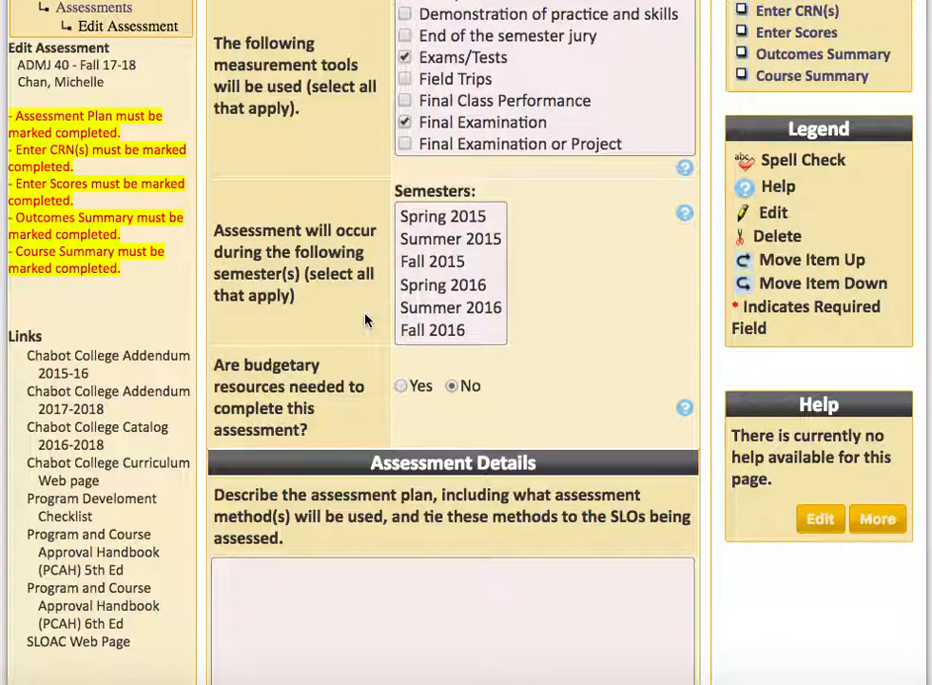
scroll(483, 305, "down", 1)
scroll(483, 293, "down", 3)
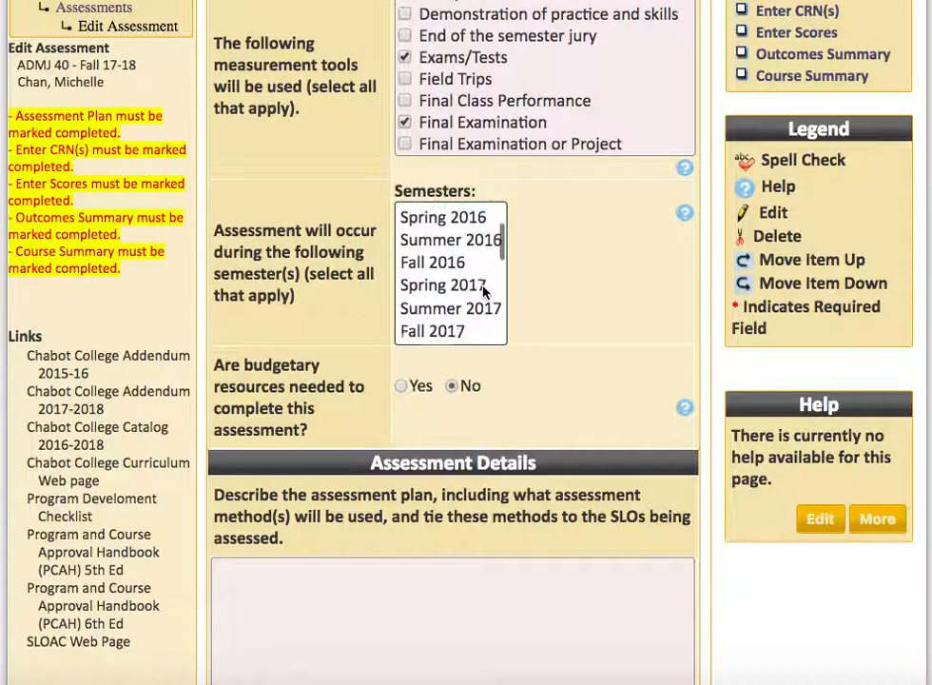
left_click(466, 288)
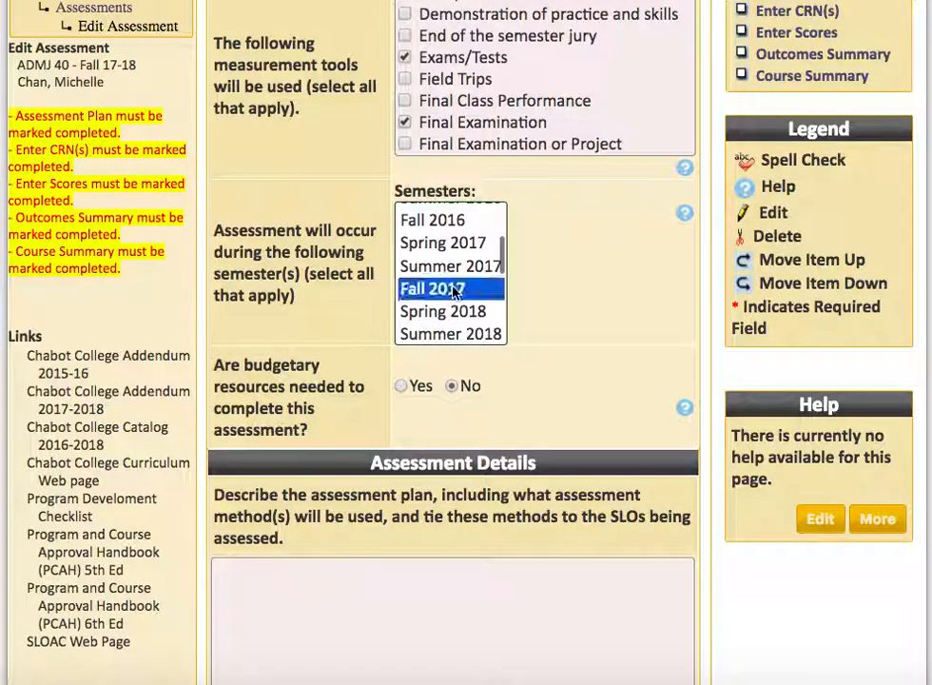
scroll(571, 265, "down", 2)
scroll(572, 265, "down", 3)
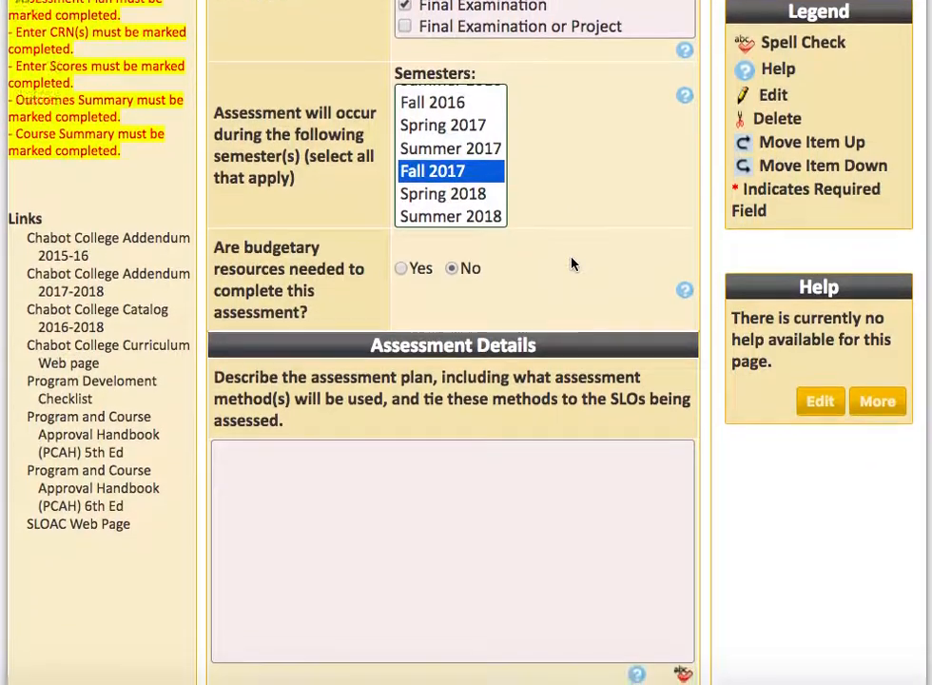
left_click(571, 264)
scroll(571, 264, "down", 1)
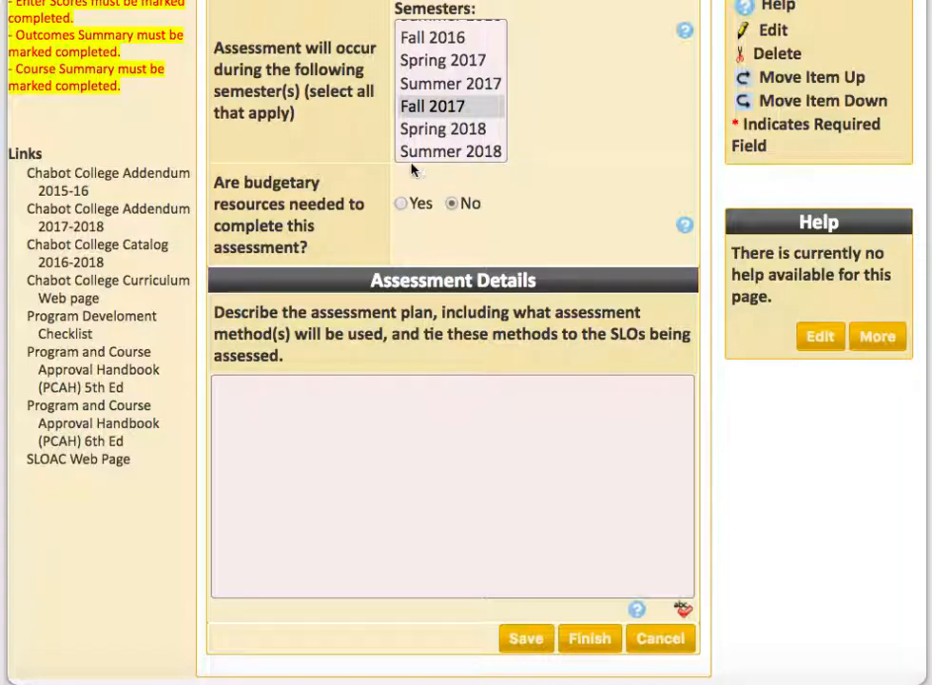
- Describe the assessment plan as "Example.", save it and finish the Assessment Plan page
left_click(381, 407)
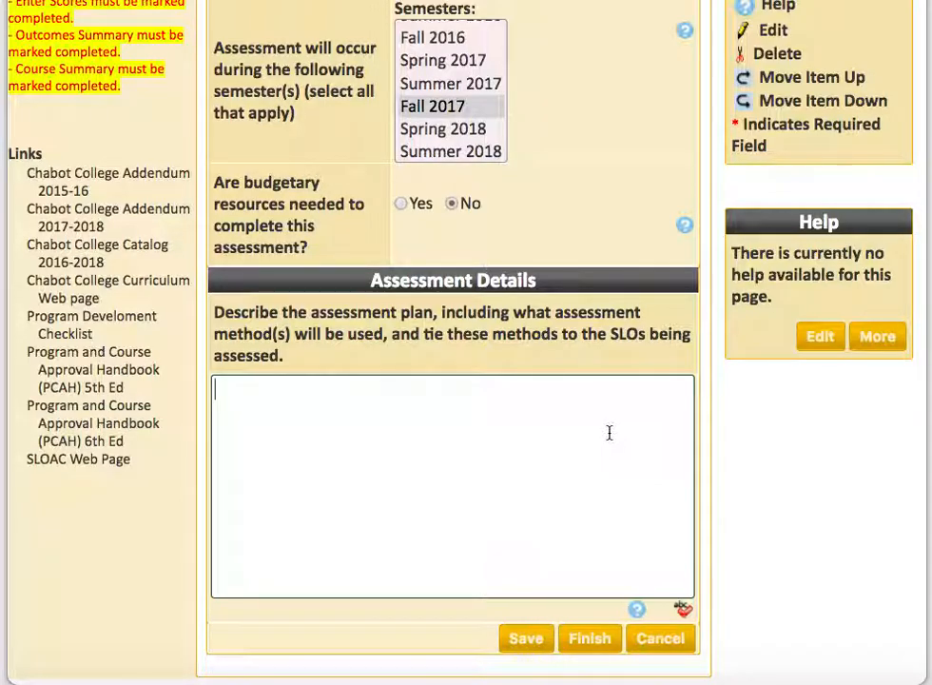
type("Example.")
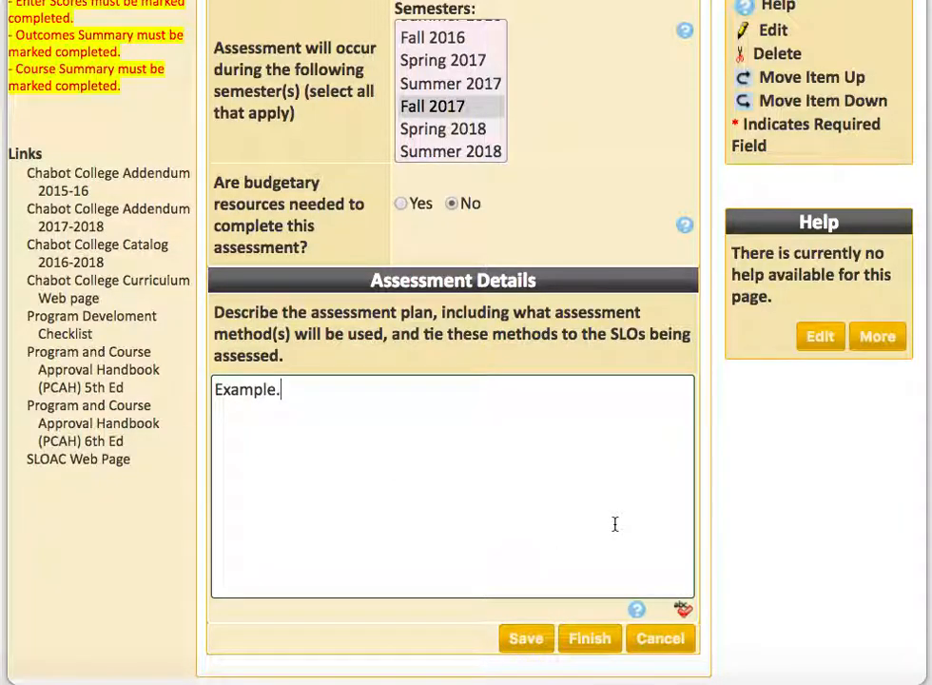
scroll(614, 524, "up", 1)
left_click(526, 648)
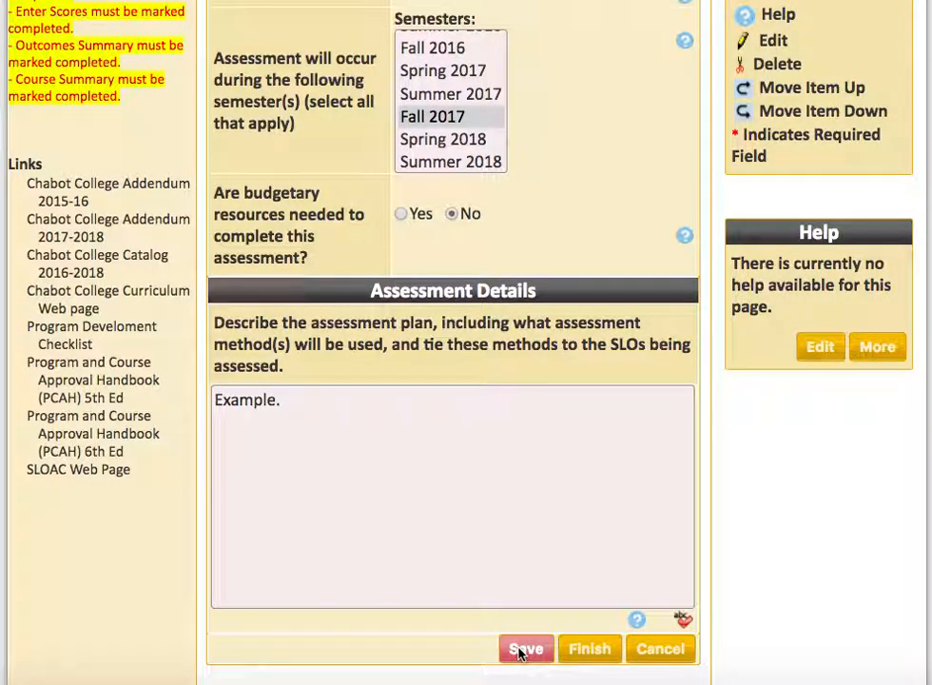
scroll(616, 473, "down", 5)
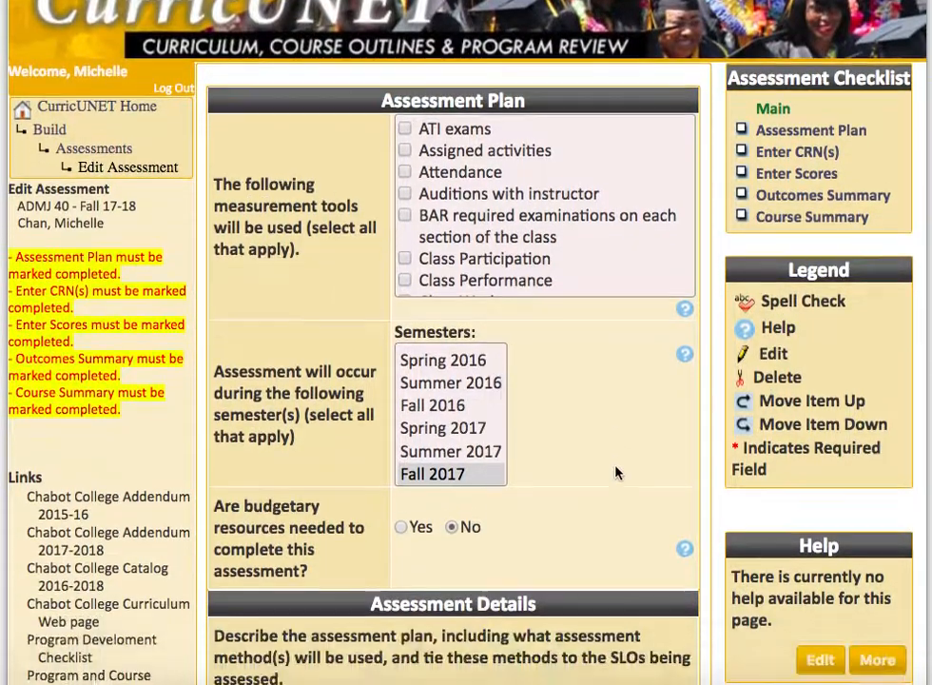
scroll(616, 473, "down", 1)
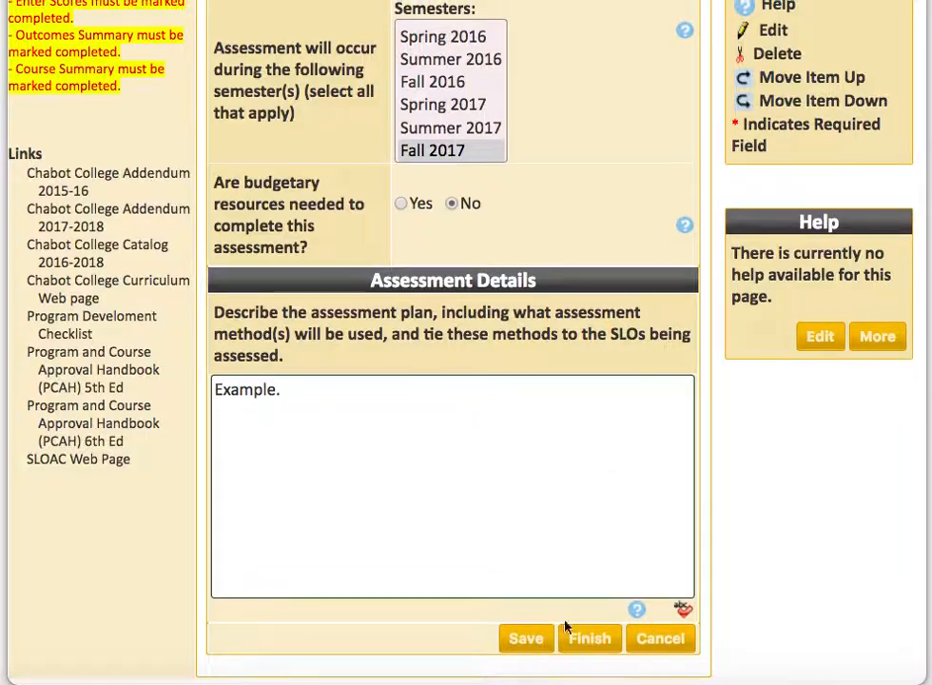
left_click(595, 640)
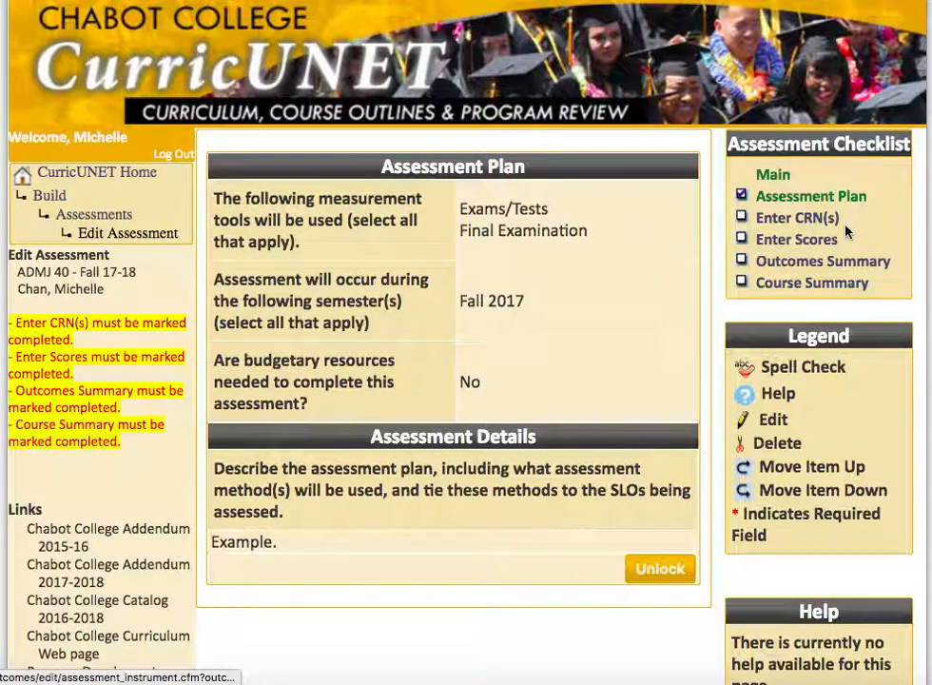
- Add a section to be assessed under the preselected instructor, with CRN 12345, Classroom modality and 30 students enrolled
left_click(820, 228)
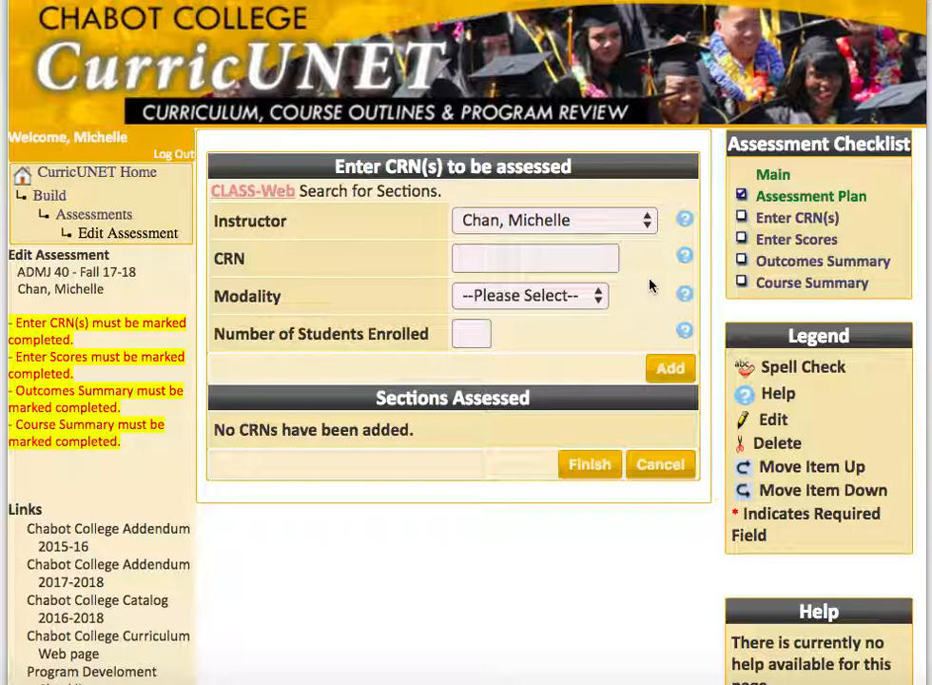
left_click(644, 222)
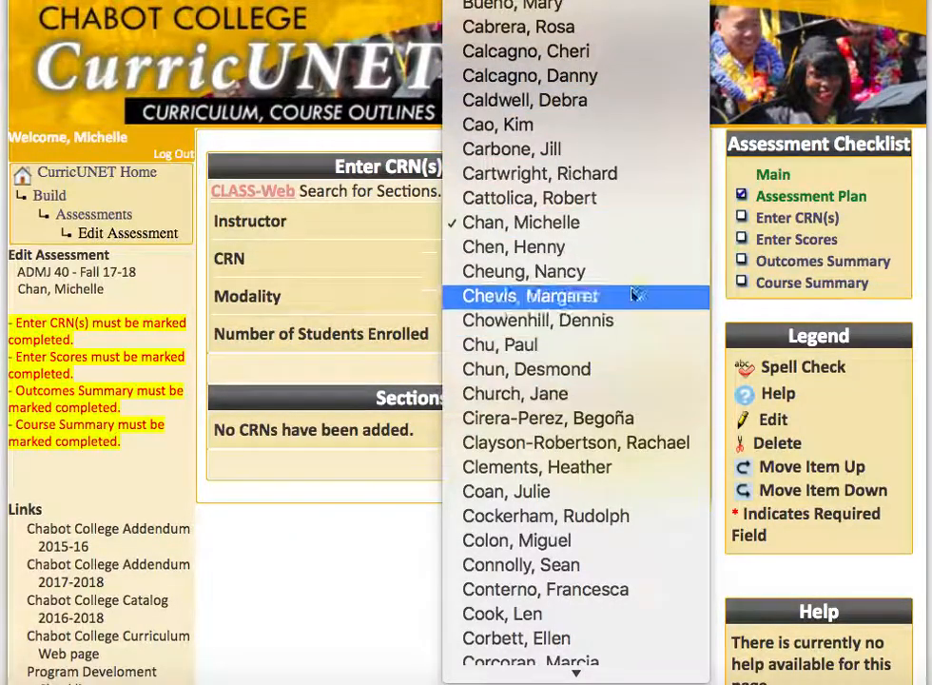
left_click(633, 224)
left_click(573, 260)
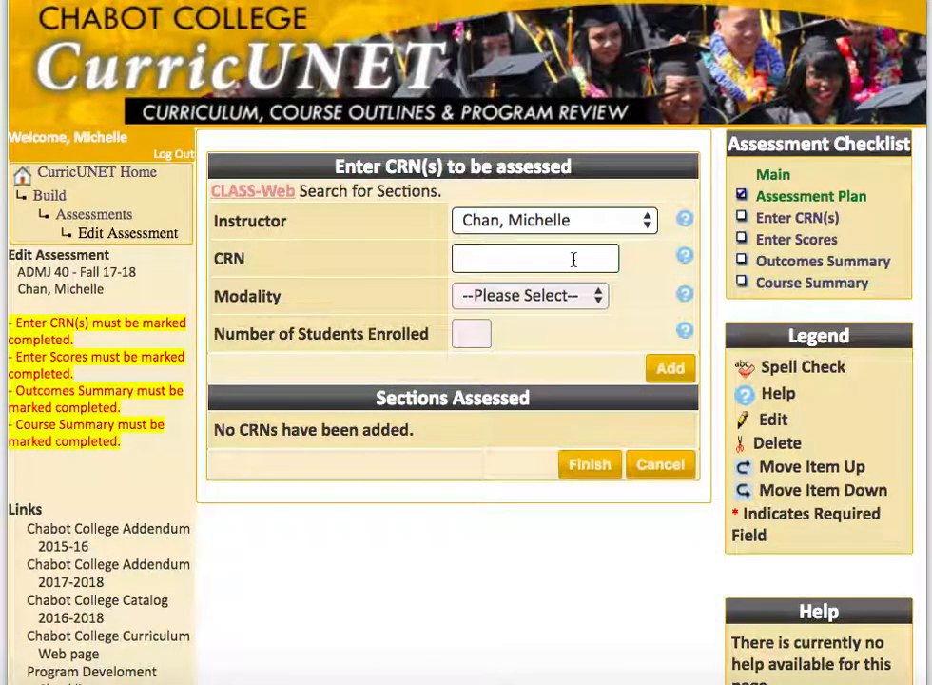
type("12345")
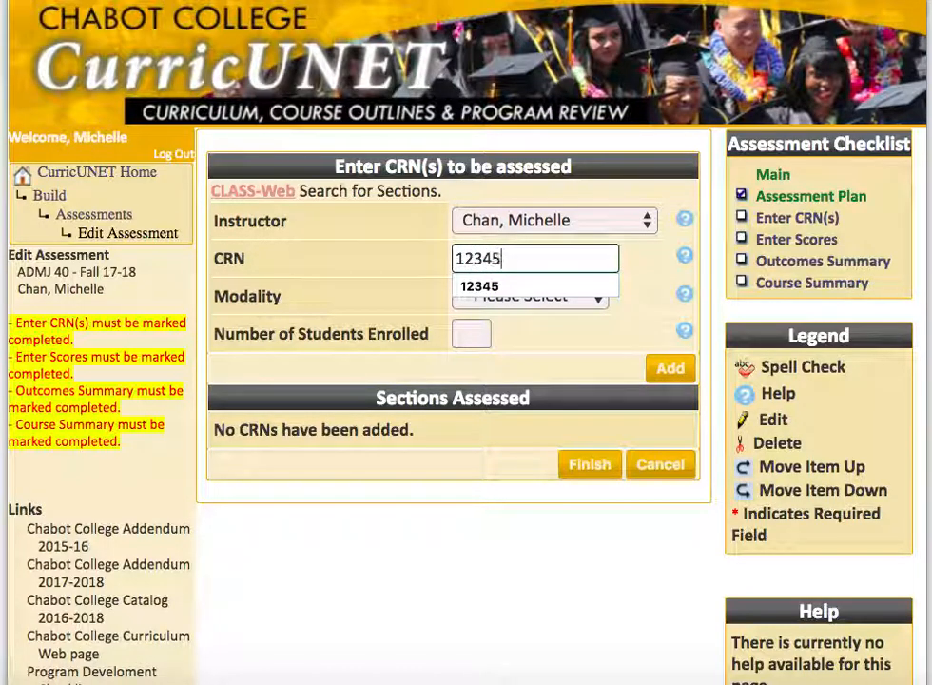
left_click(640, 304)
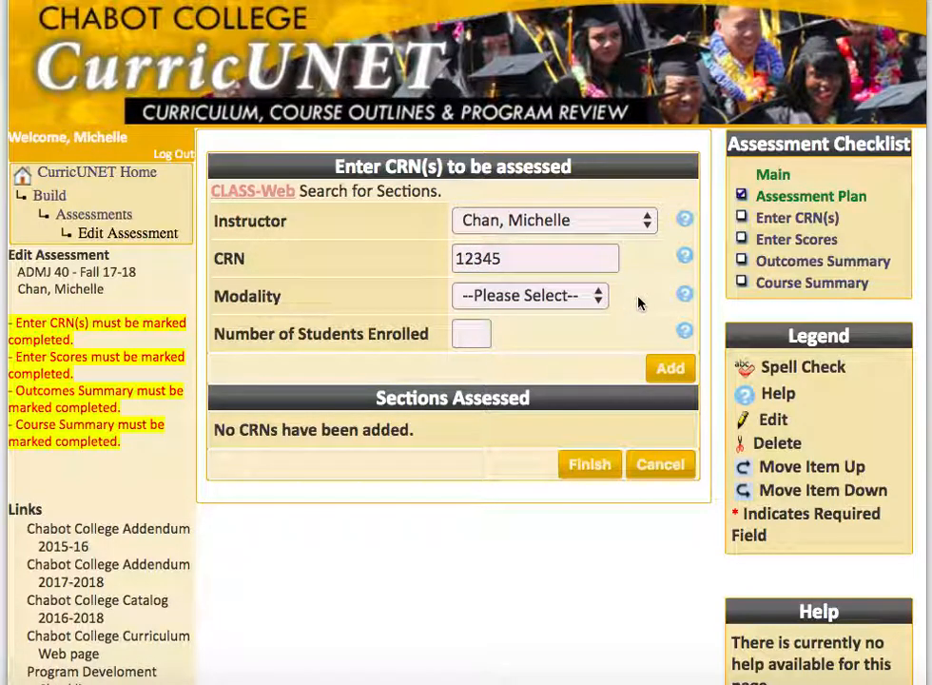
left_click(597, 298)
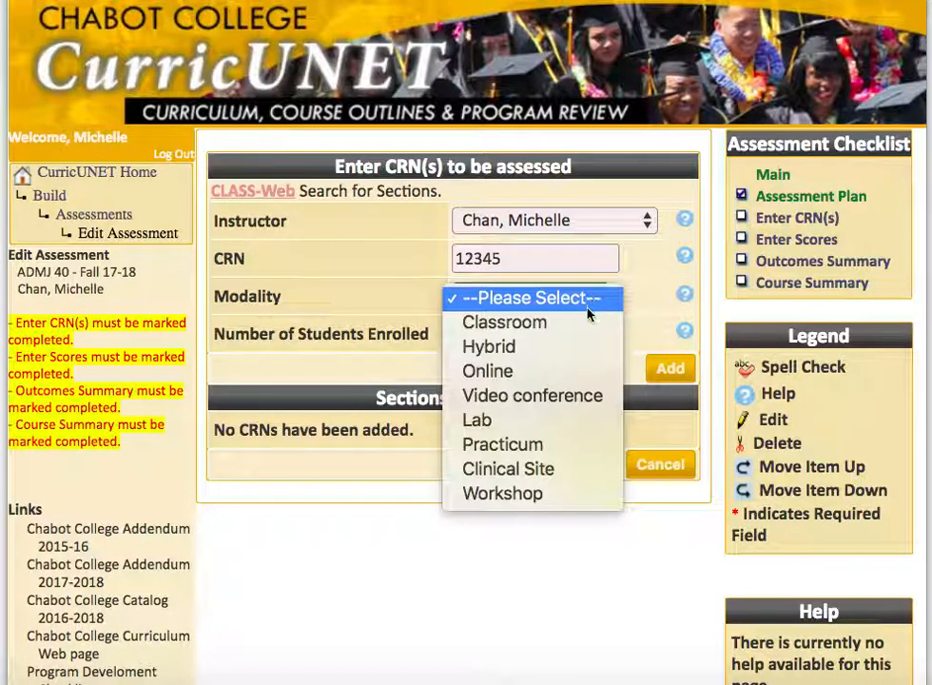
left_click(585, 327)
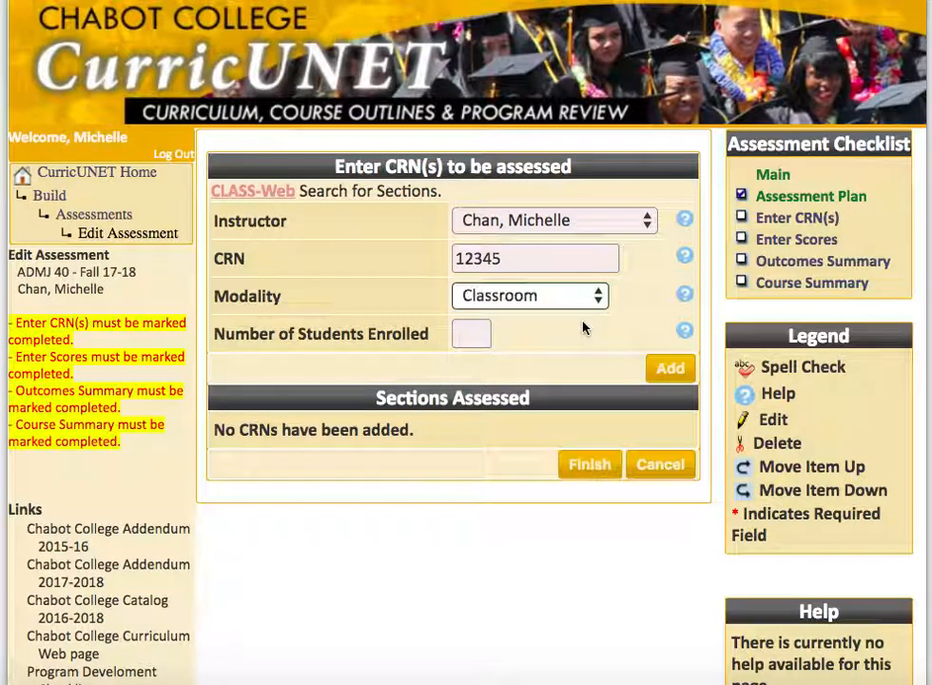
left_click(482, 331)
type("30")
left_click(677, 368)
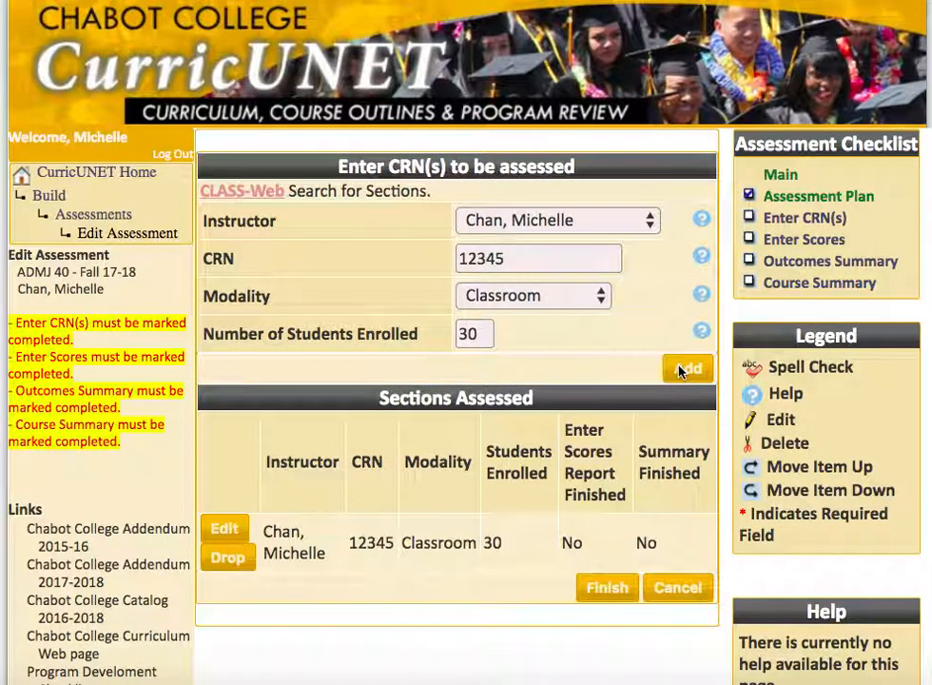
- Review the list of assessed sections and mark the CRN entry page as finished
scroll(601, 354, "down", 2)
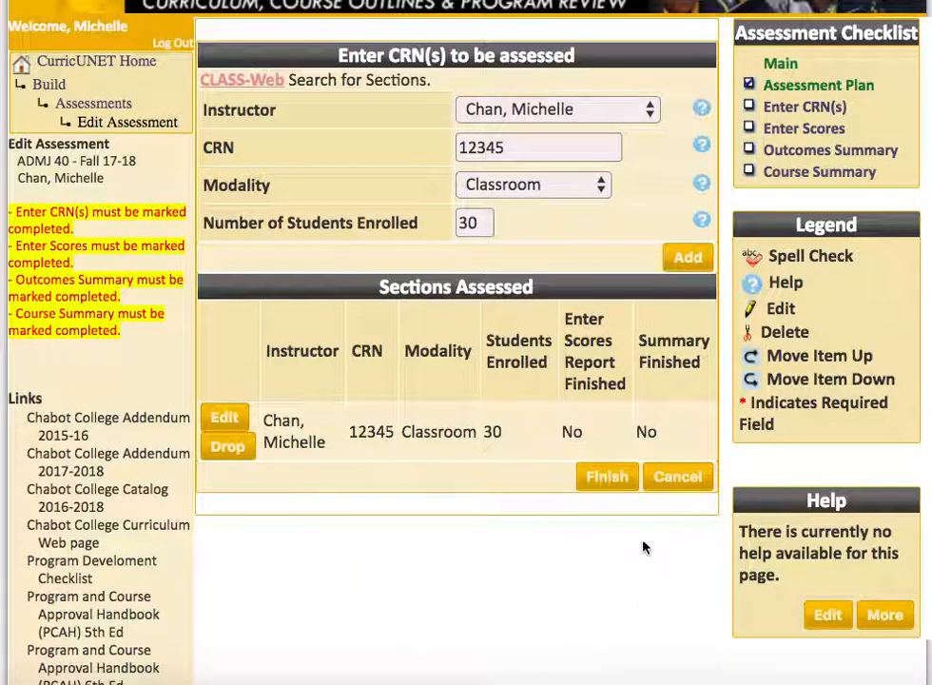
scroll(626, 435, "up", 2)
scroll(626, 435, "up", 2)
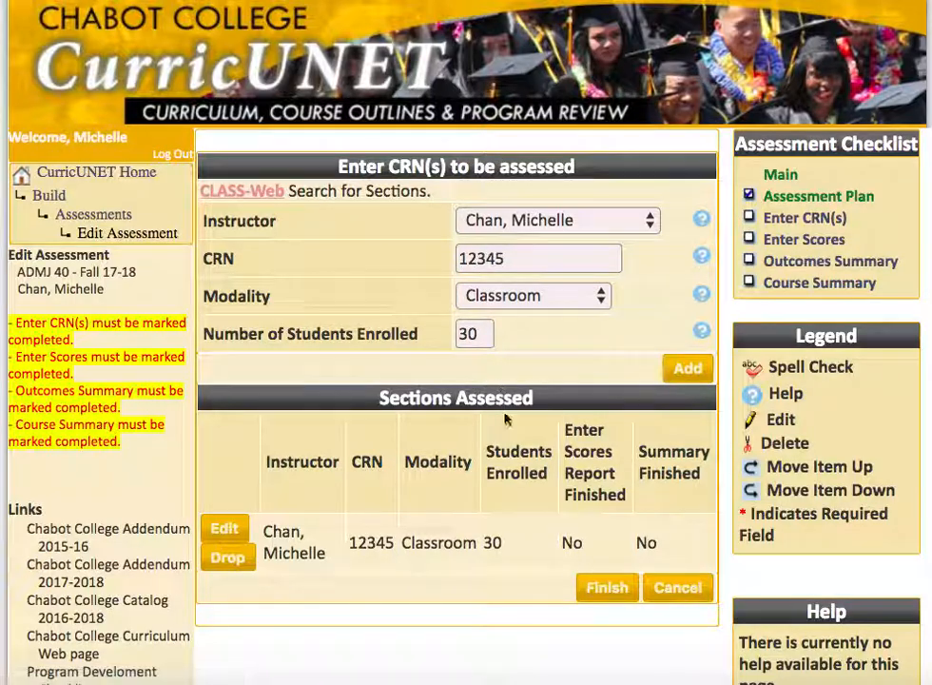
left_click(602, 588)
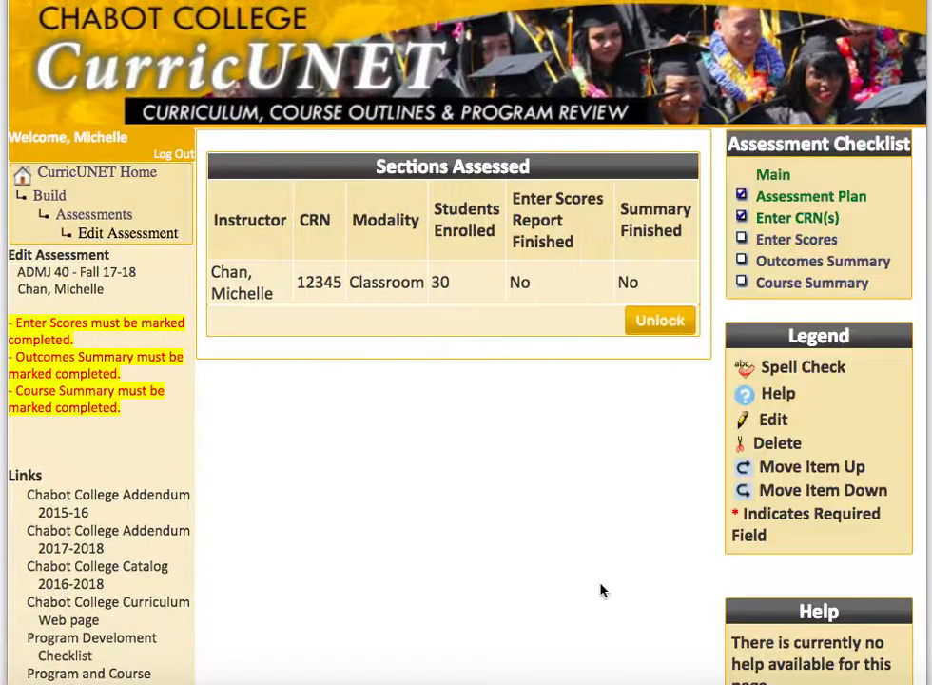
- Open score entry for the instructor's 12345 Classroom section and the outcome on distinctions between adult and juvenile justice systems
left_click(833, 247)
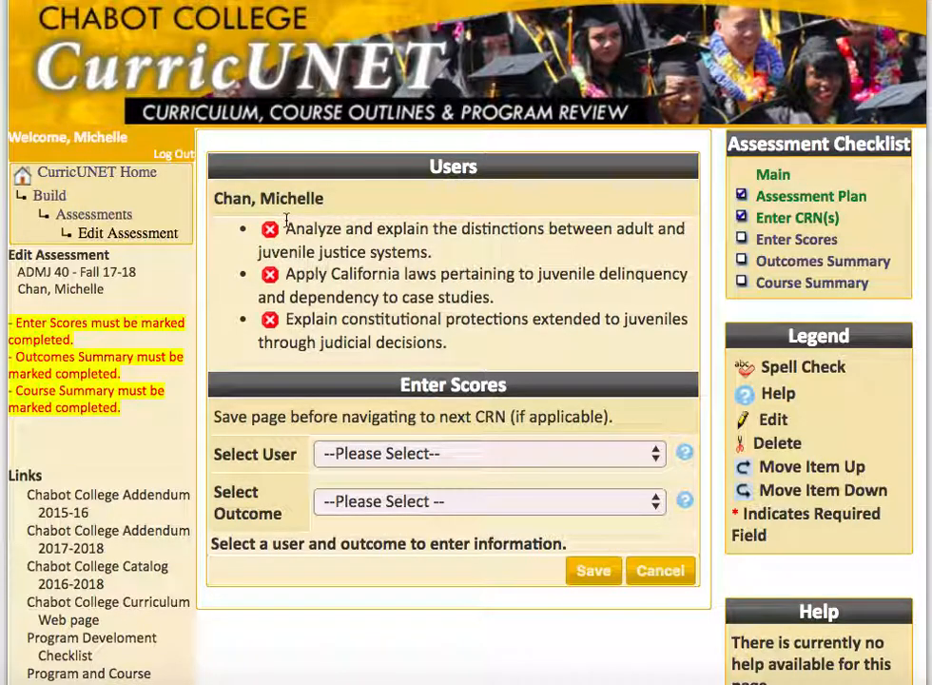
left_click(651, 459)
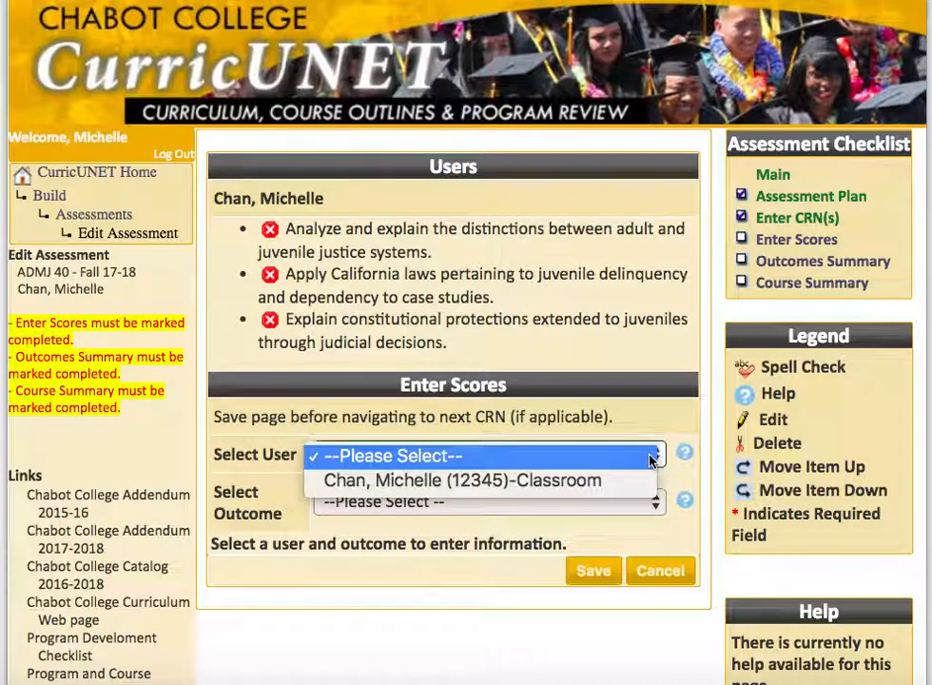
left_click(571, 492)
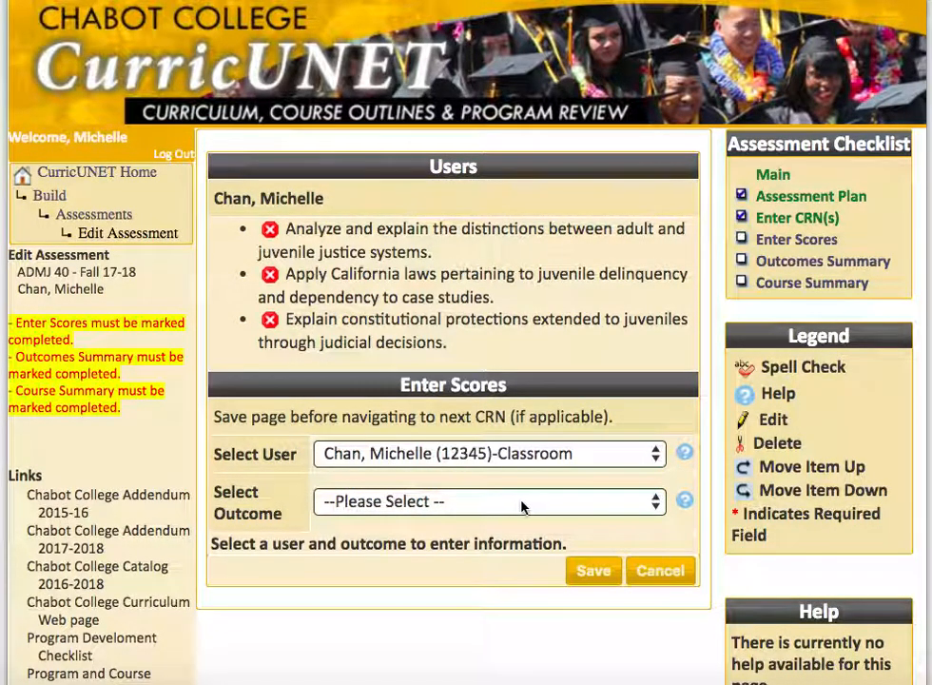
left_click(521, 506)
left_click(504, 529)
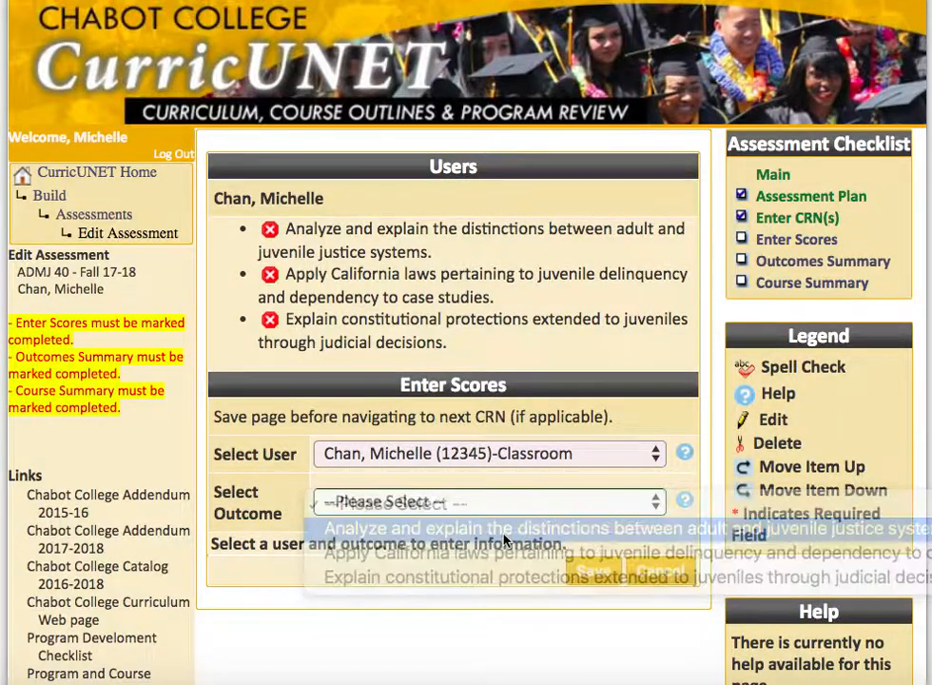
scroll(561, 421, "down", 1)
scroll(561, 423, "down", 5)
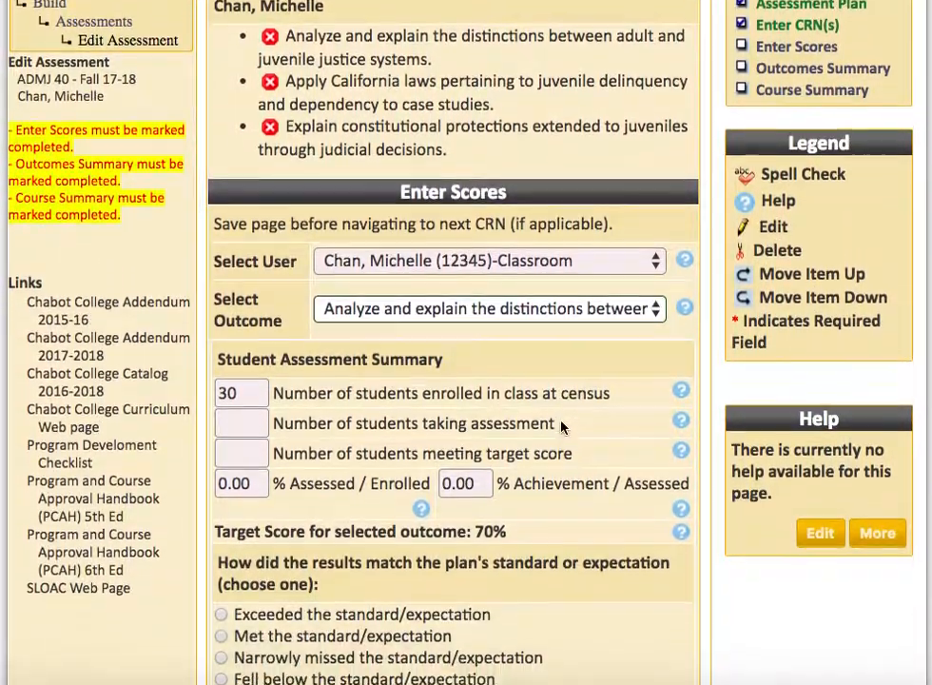
scroll(562, 427, "down", 3)
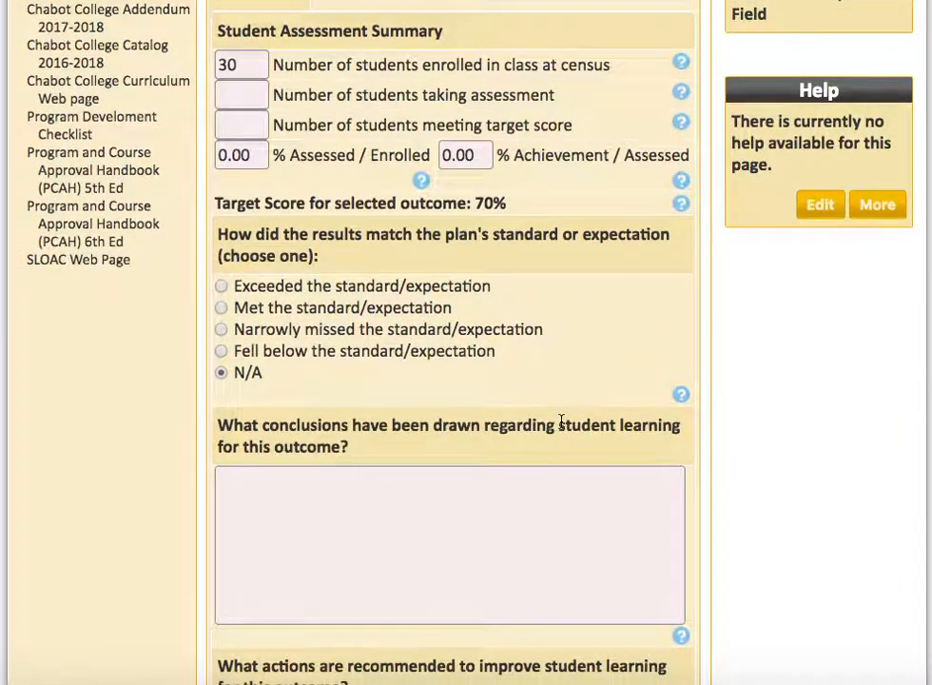
- Enter 30 students taking the assessment and 25 meeting the target score for the adult and juvenile justice distinctions outcome
left_click(246, 97)
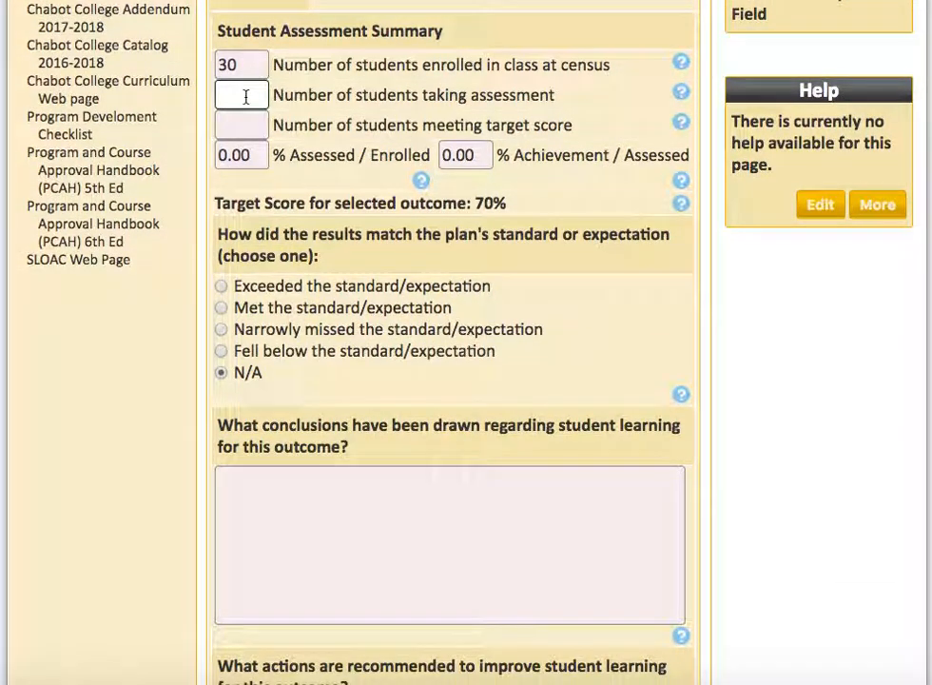
type("30")
left_click(260, 118)
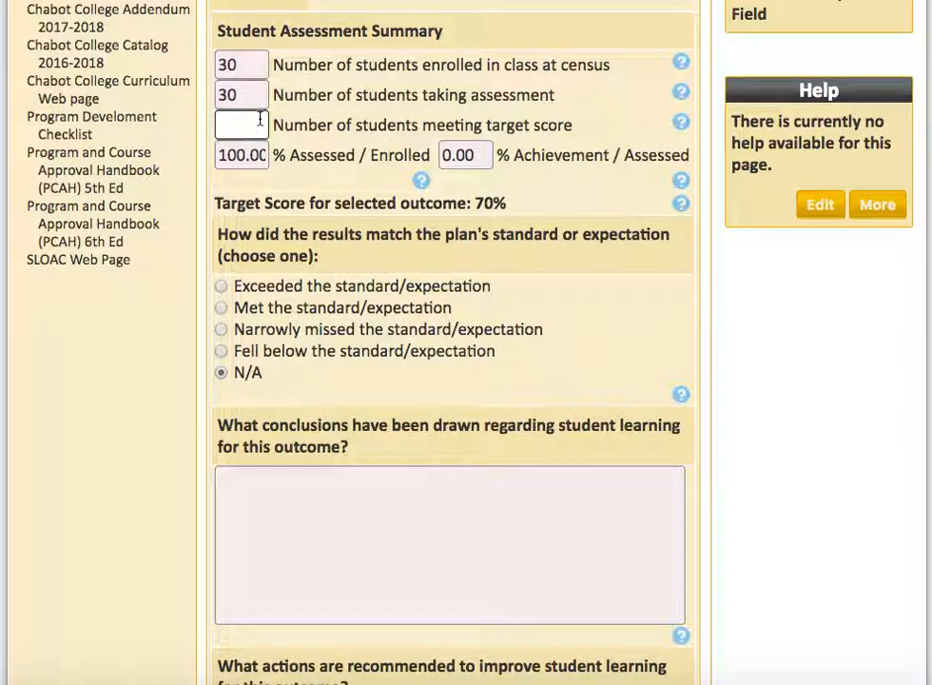
type("25")
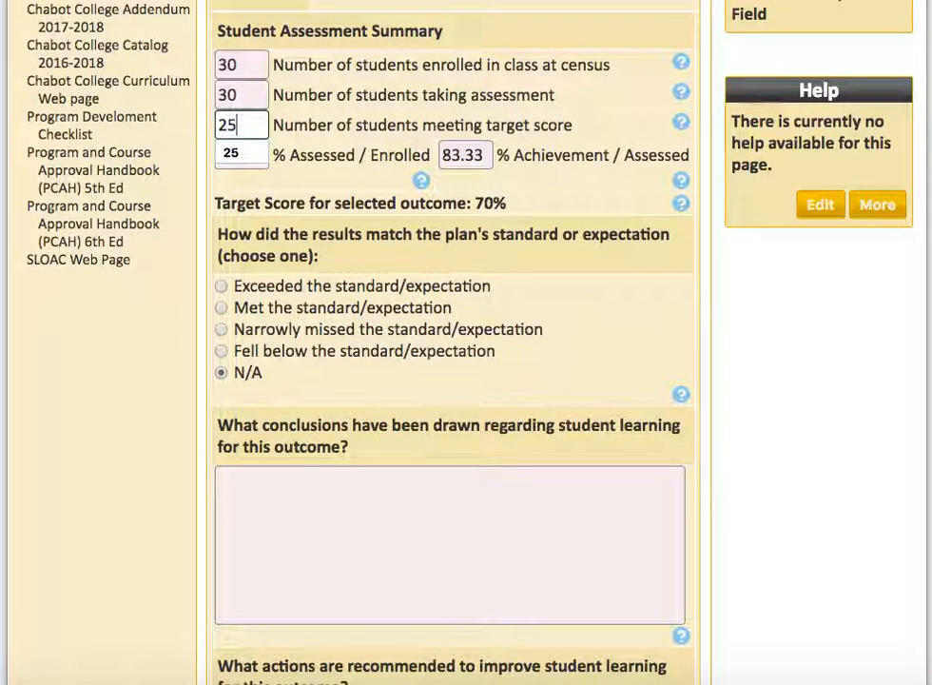
left_click(302, 116)
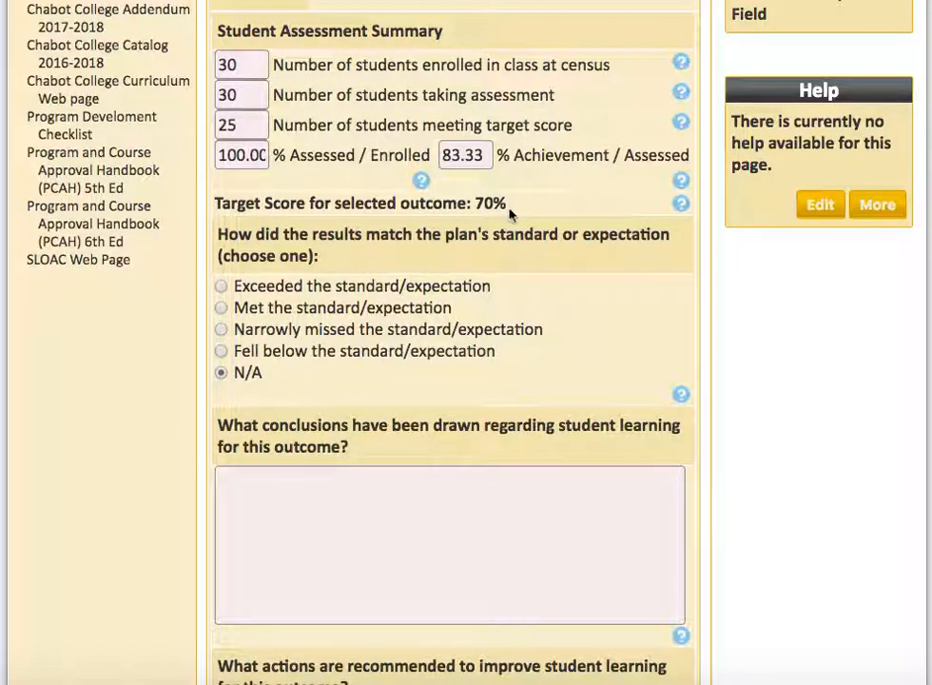
- Rate the distinctions outcome's results as exceeding the standard/expectation and enter "Example." for both the conclusions and the recommended actions
scroll(517, 213, "down", 3)
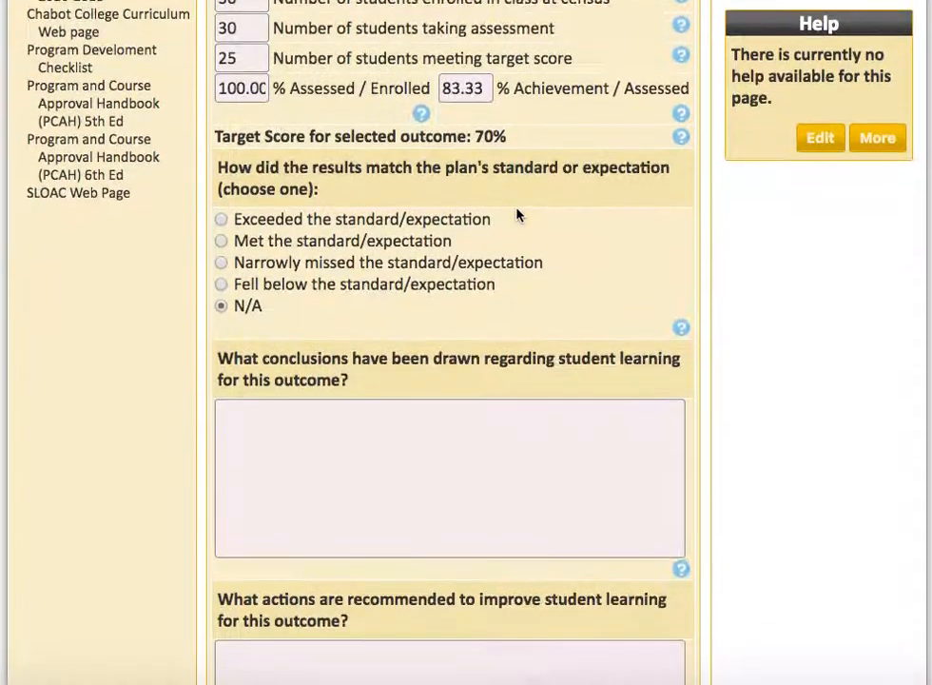
scroll(517, 213, "down", 2)
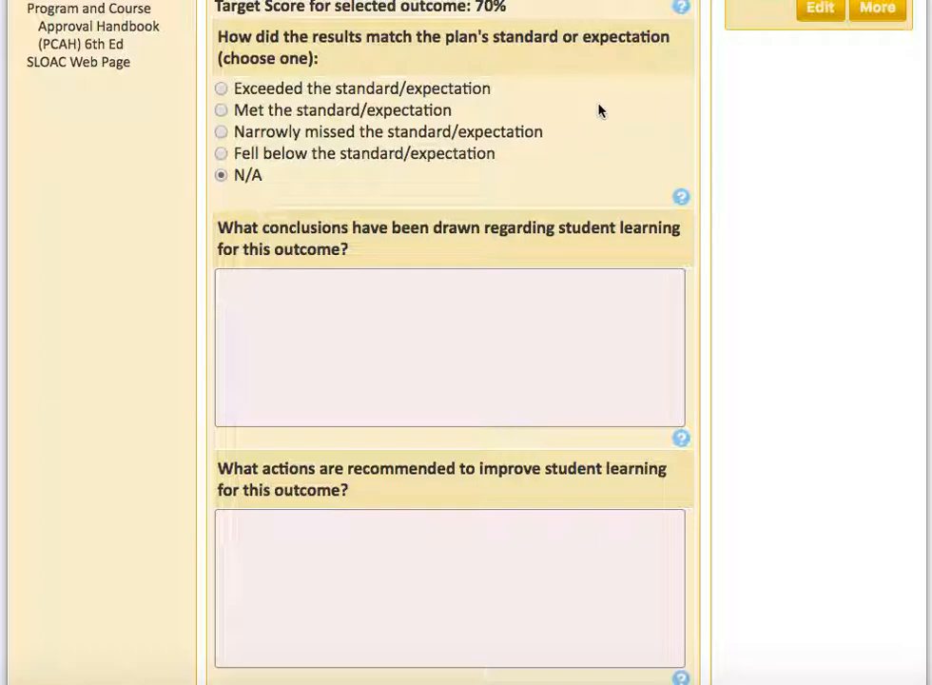
left_click(221, 90)
left_click(329, 387)
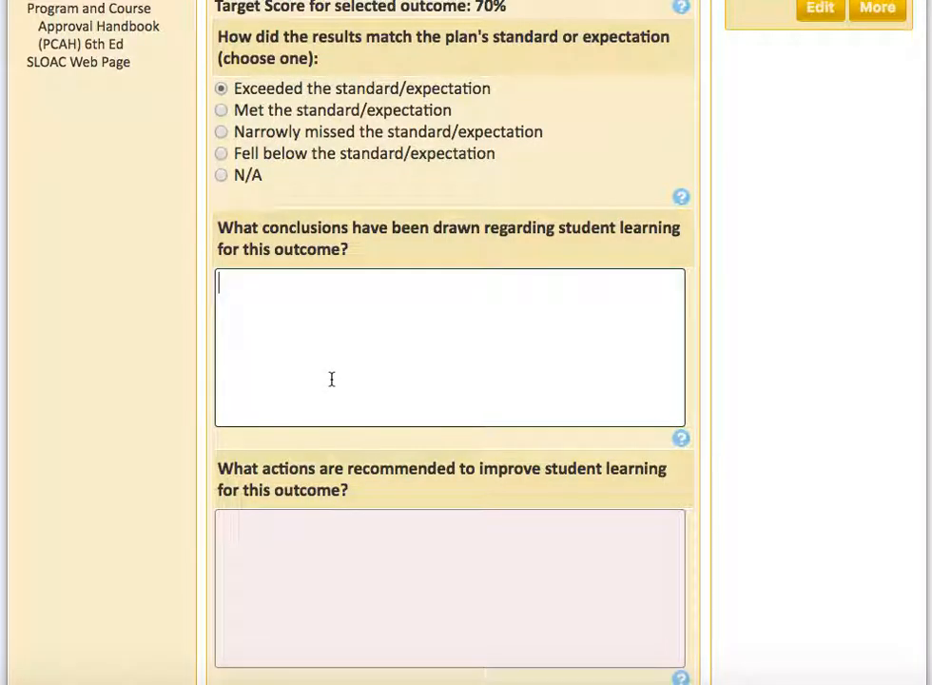
type("Example.")
left_click(352, 531)
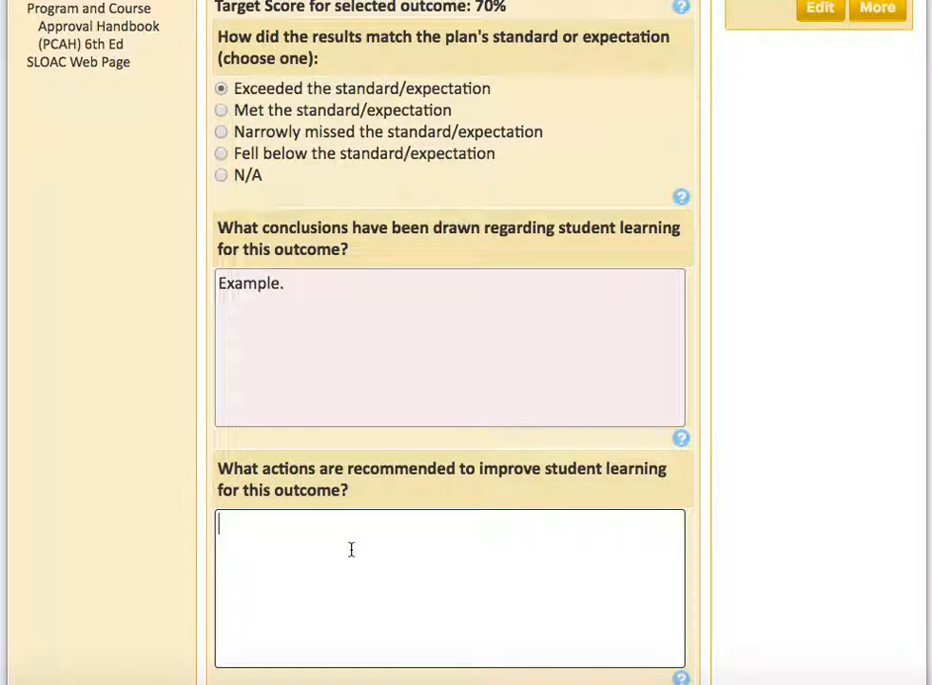
type("Example.")
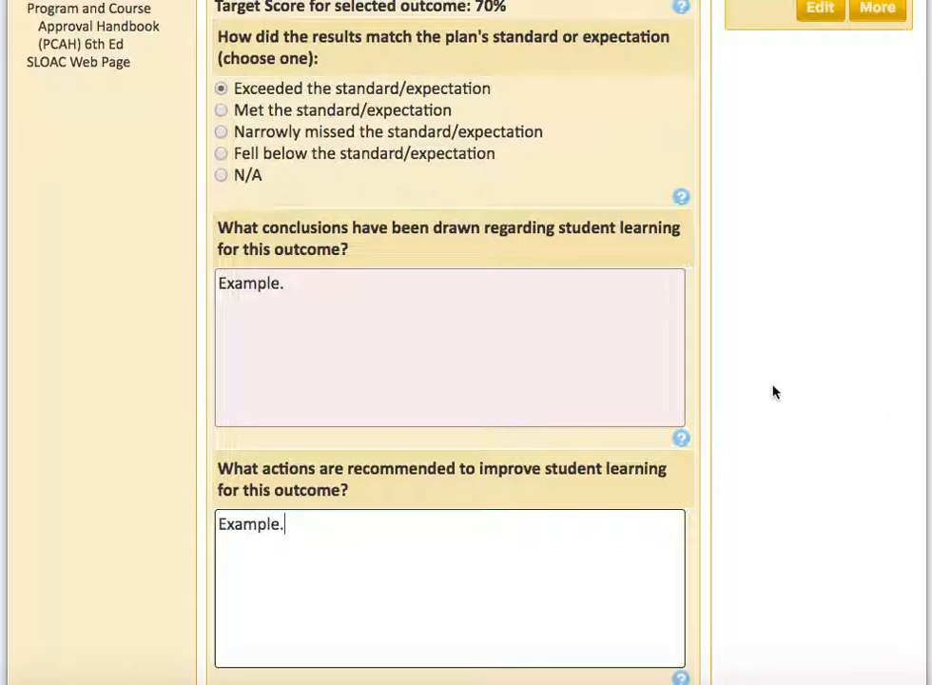
- Mark the score form for the adult and juvenile justice distinctions outcome as completed and save it
scroll(773, 391, "down", 3)
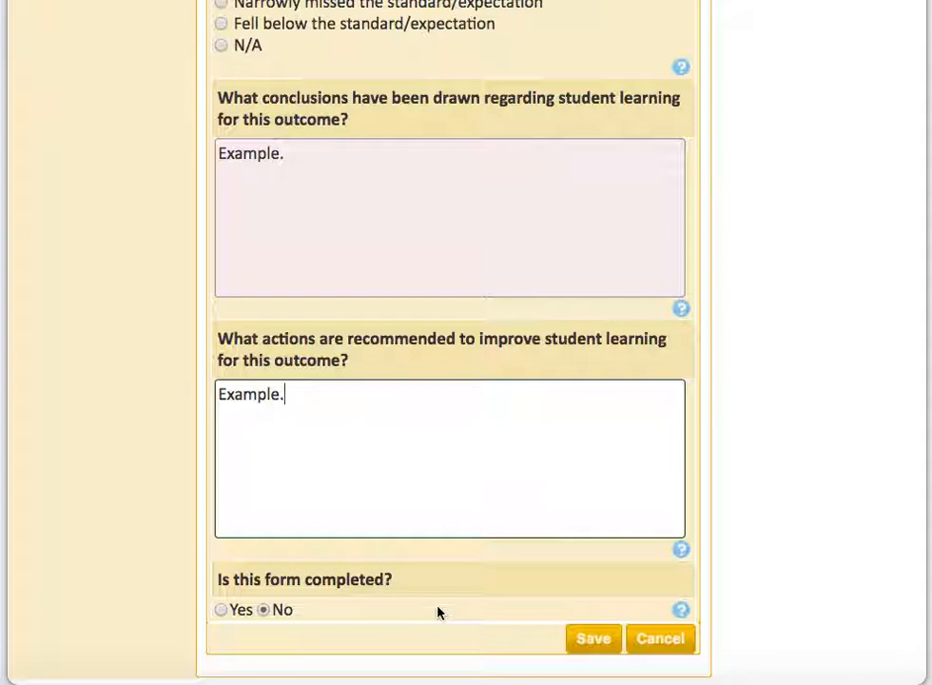
left_click(222, 611)
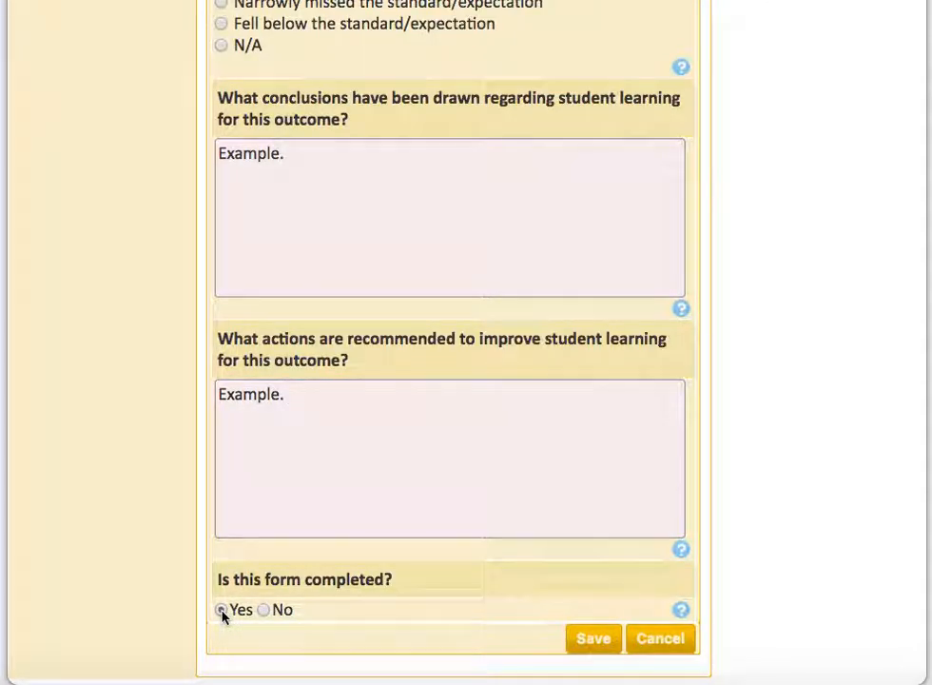
left_click(594, 642)
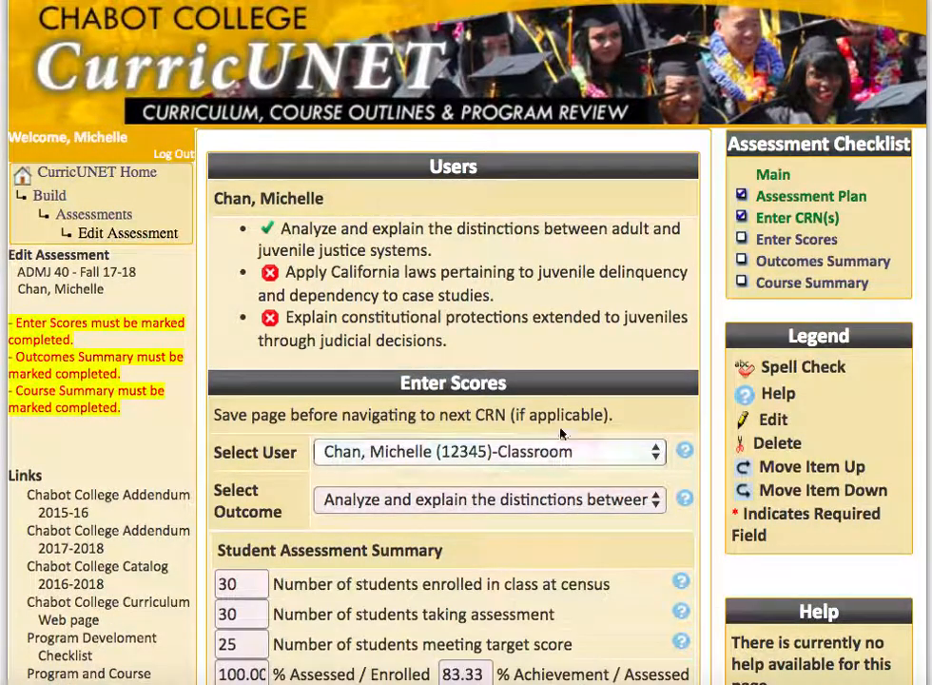
- Switch to the outcome on applying California juvenile laws and enter 30 students taking the assessment and 25 meeting the target score
scroll(564, 340, "down", 3)
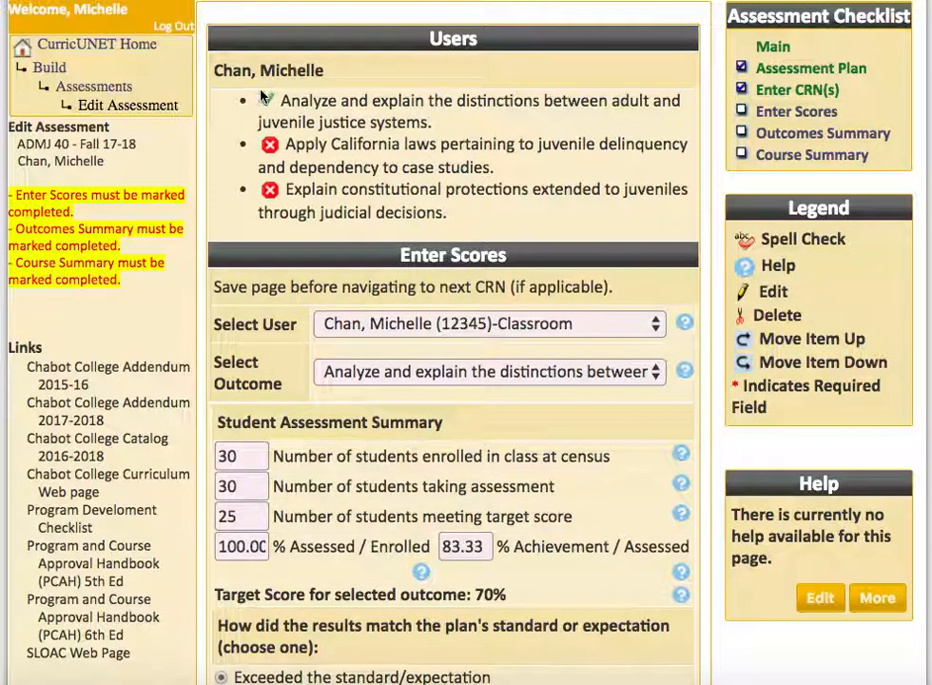
left_click(592, 372)
left_click(592, 406)
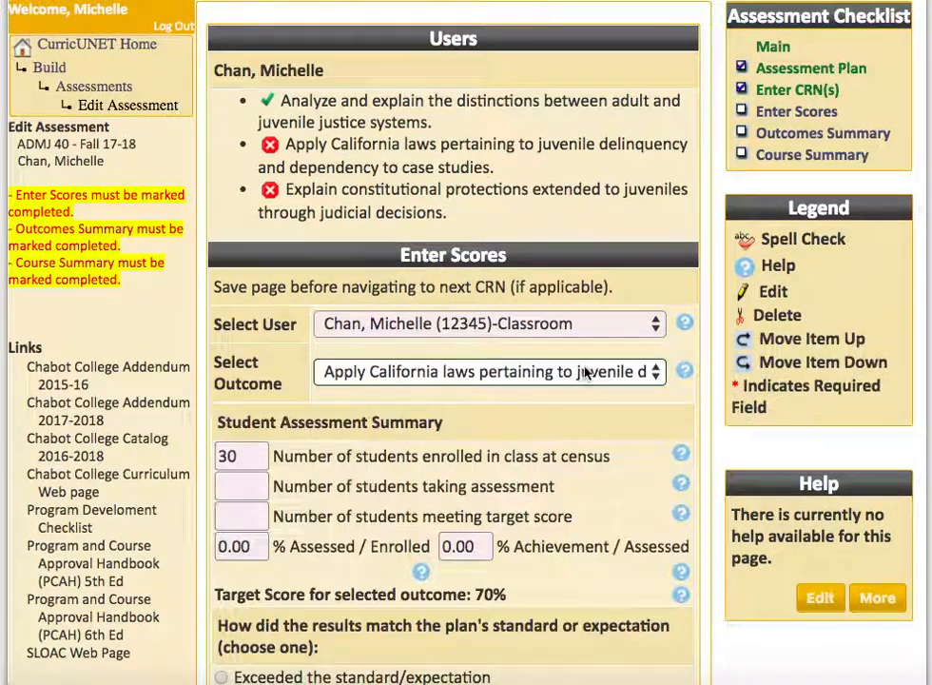
scroll(585, 371, "down", 3)
scroll(585, 371, "down", 3)
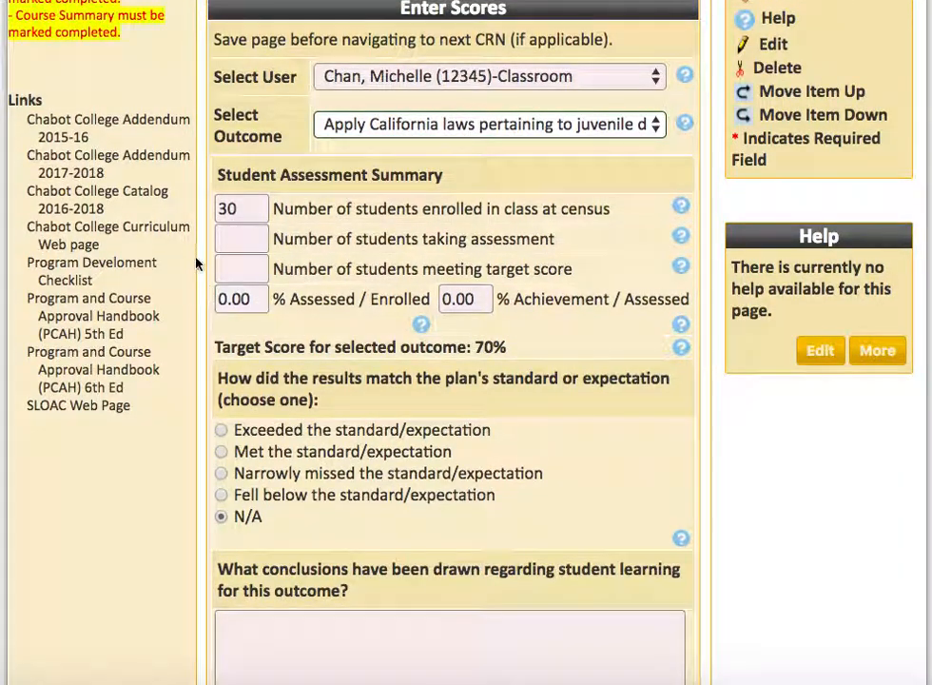
left_click(230, 238)
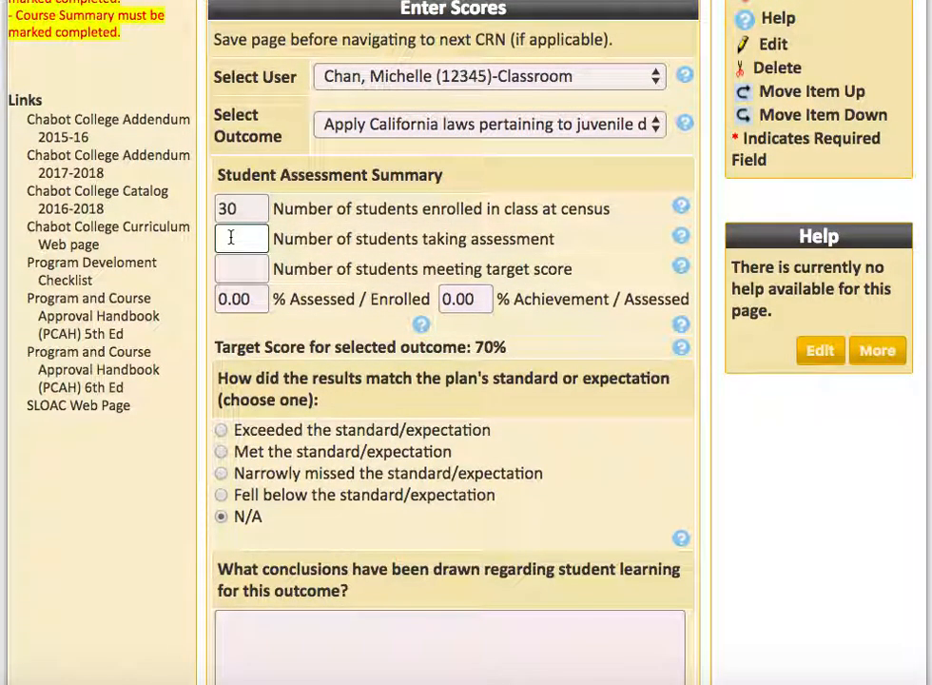
type("30")
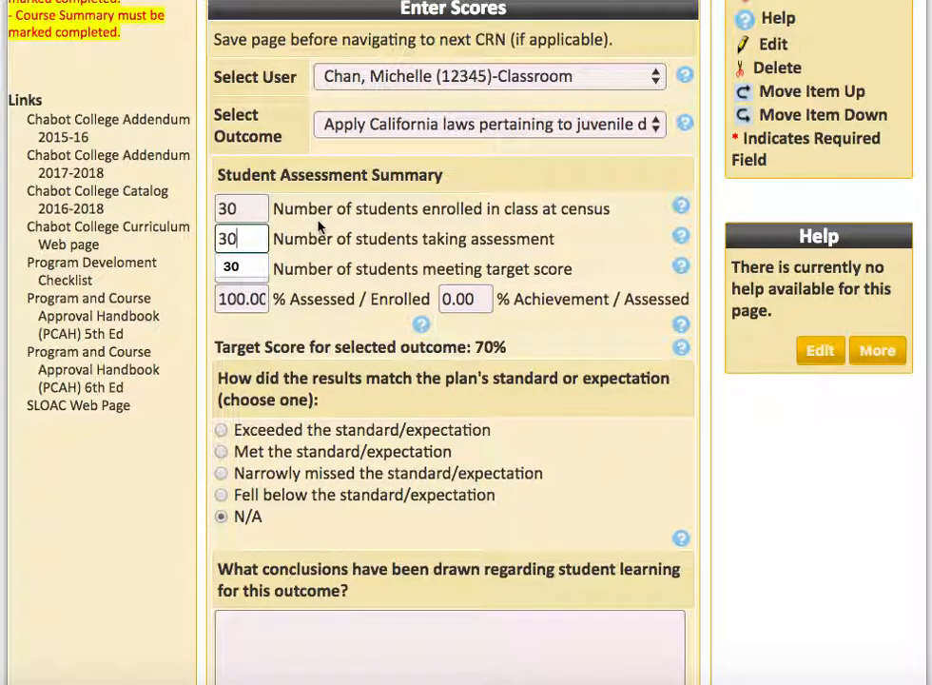
left_click(247, 266)
type("25")
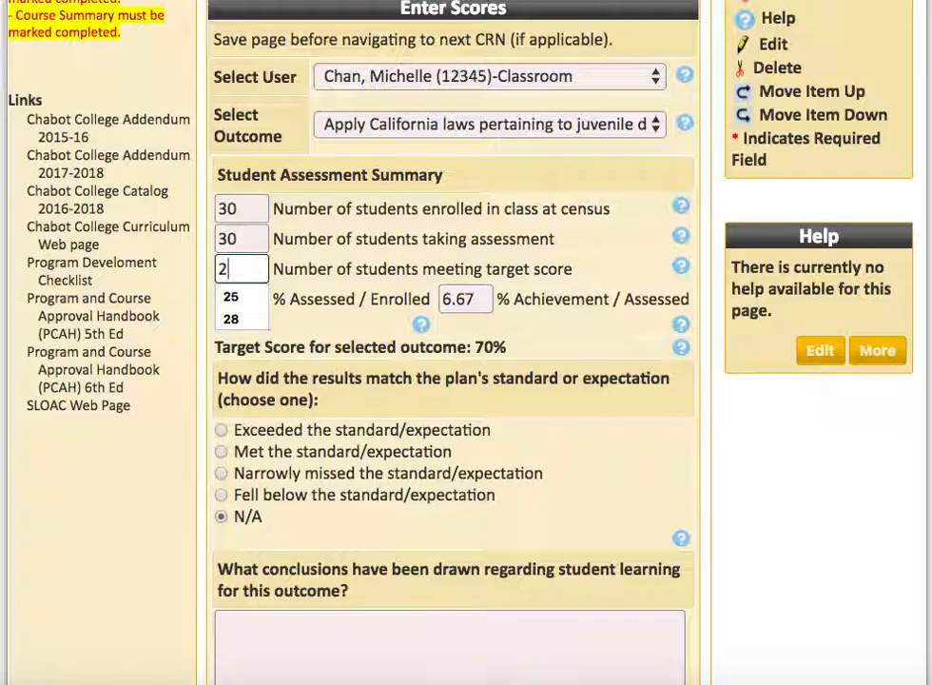
left_click(395, 226)
- Rate the California laws outcome's results as exceeding the standard/expectation and enter "Example." for both the conclusions and the recommended actions
scroll(479, 267, "down", 5)
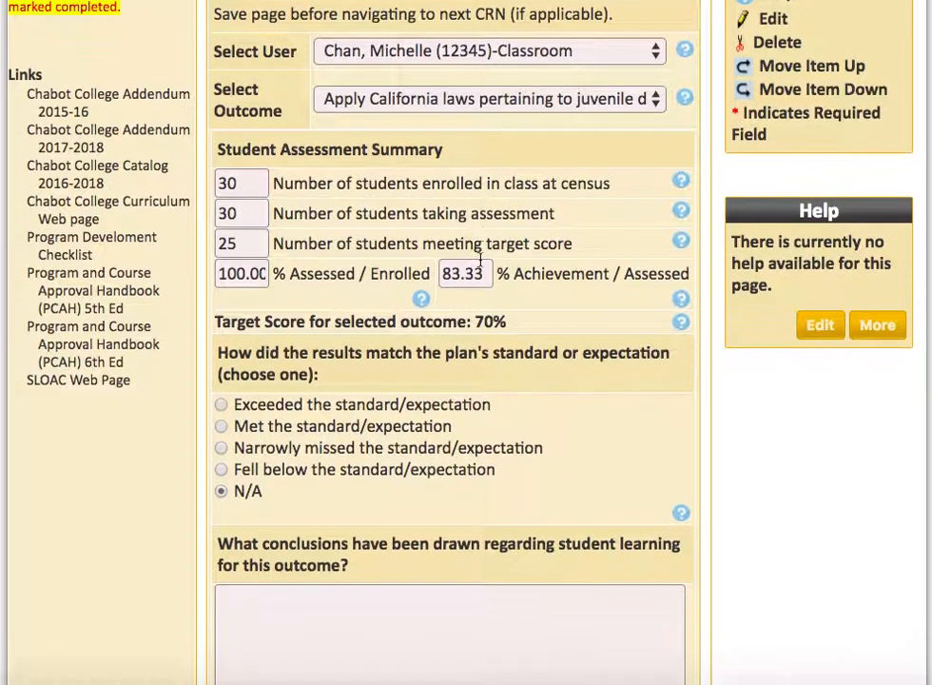
scroll(481, 264, "down", 2)
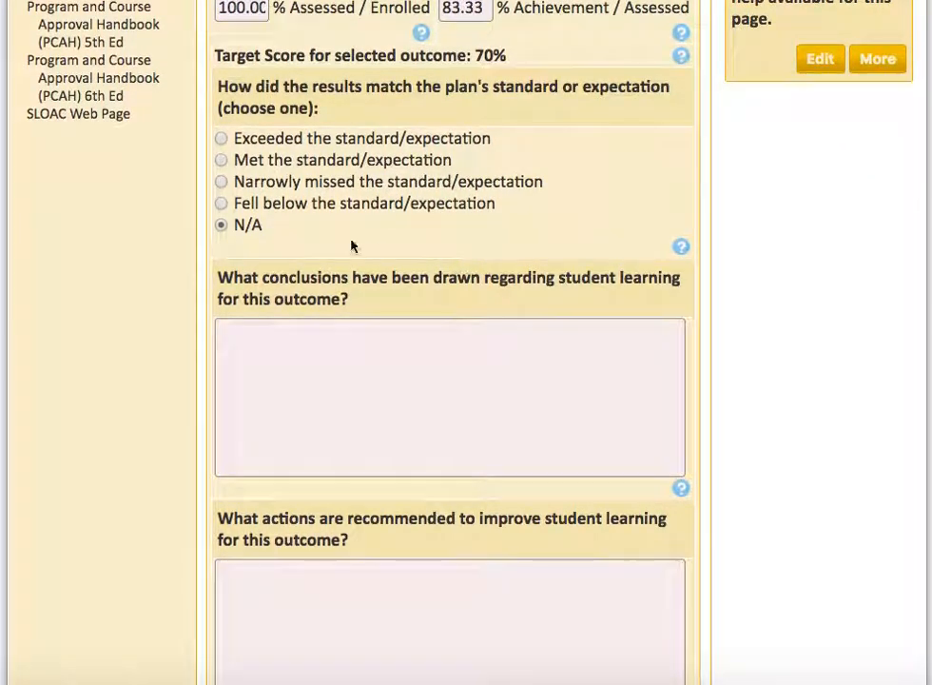
left_click(222, 140)
left_click(439, 424)
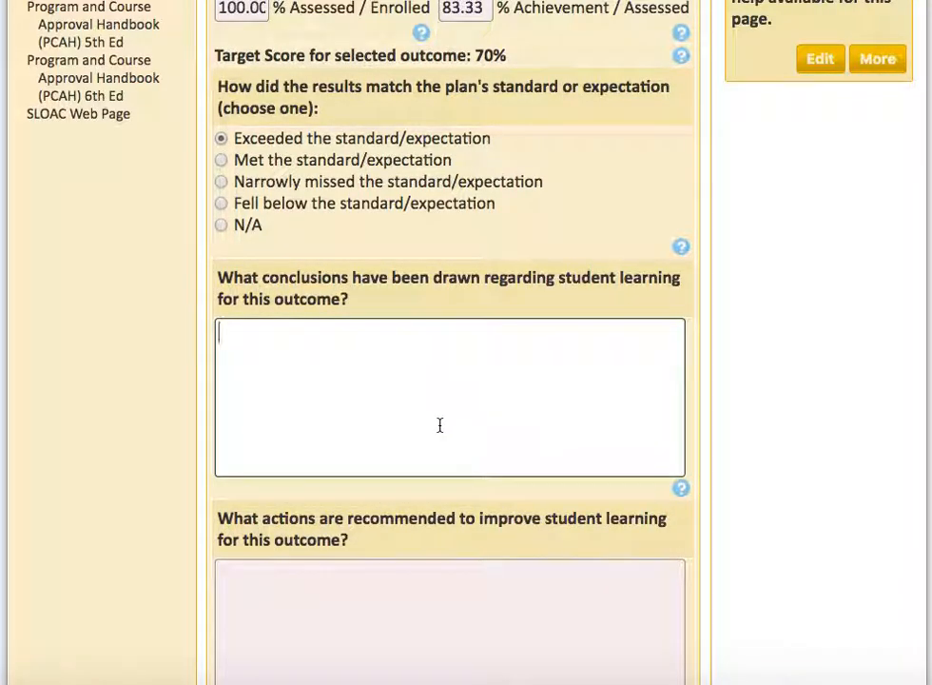
scroll(440, 424, "down", 4)
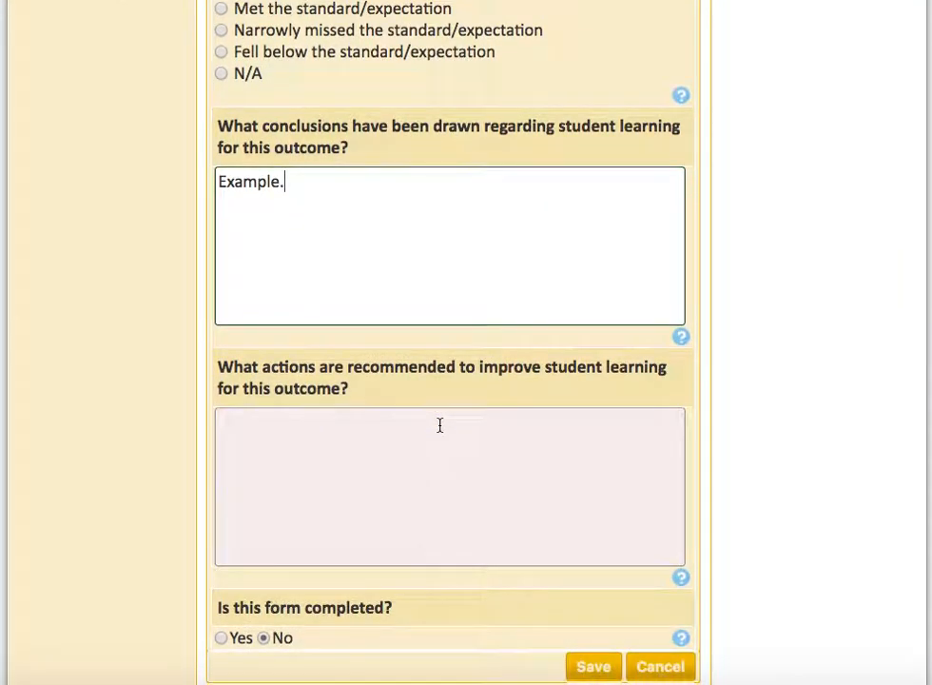
left_click(450, 450)
type("Example.")
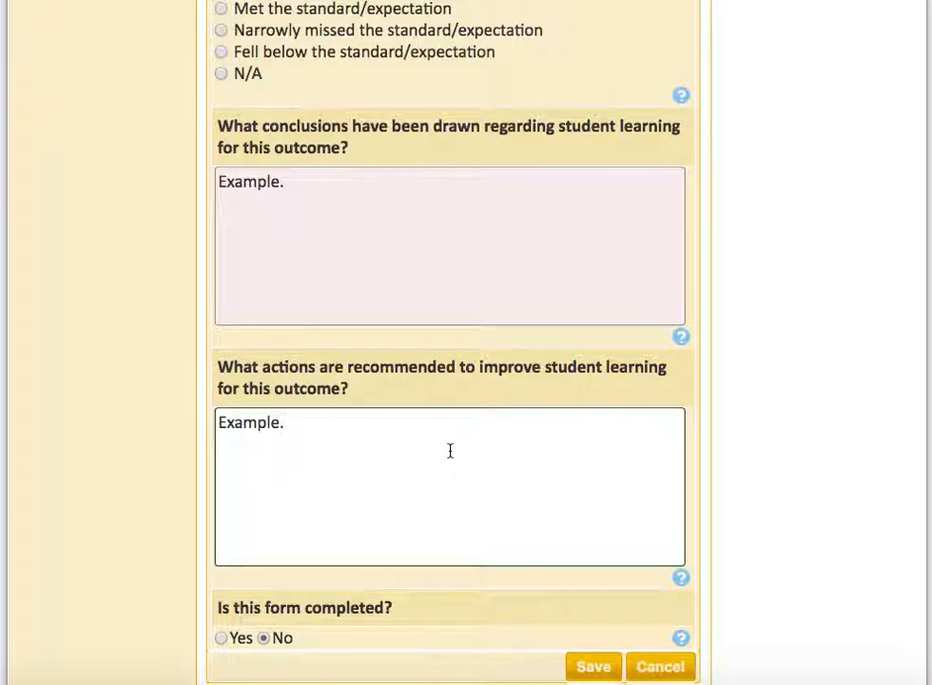
- Mark the score form for the California juvenile laws outcome as completed and save it
scroll(450, 450, "down", 1)
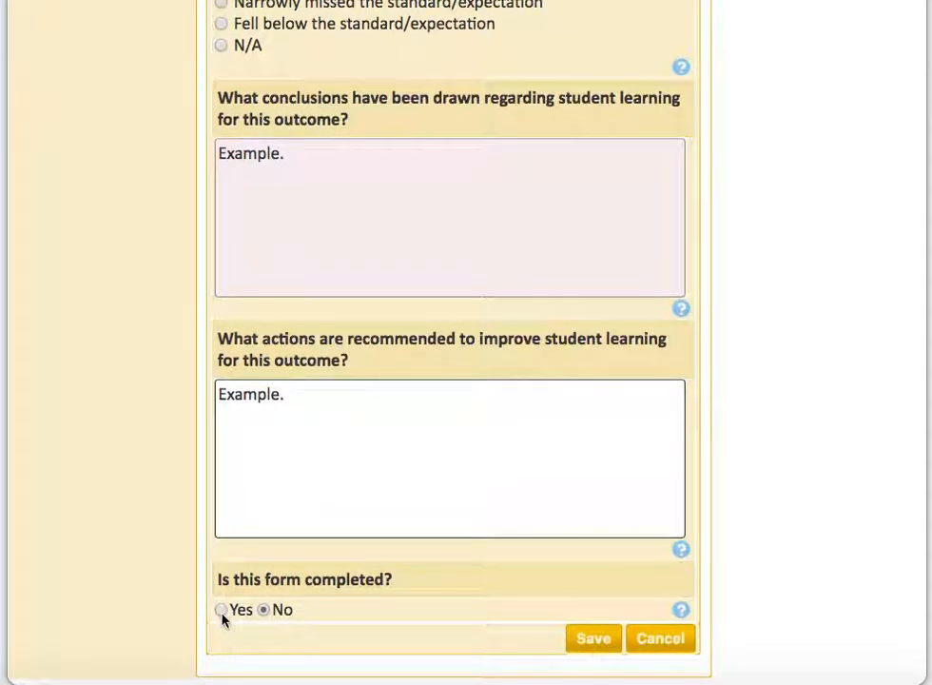
left_click(222, 611)
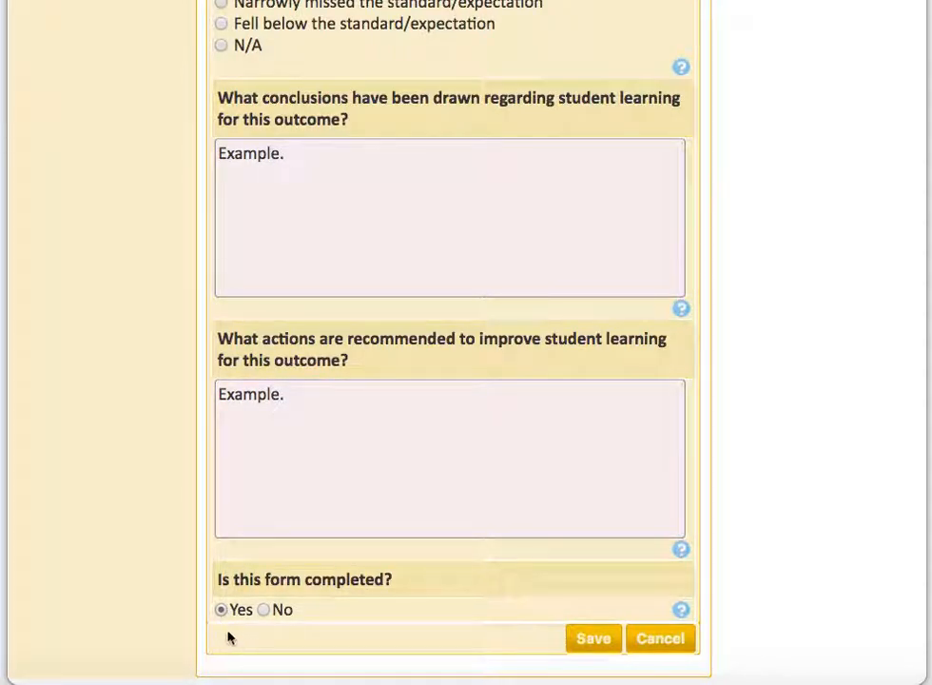
left_click(593, 640)
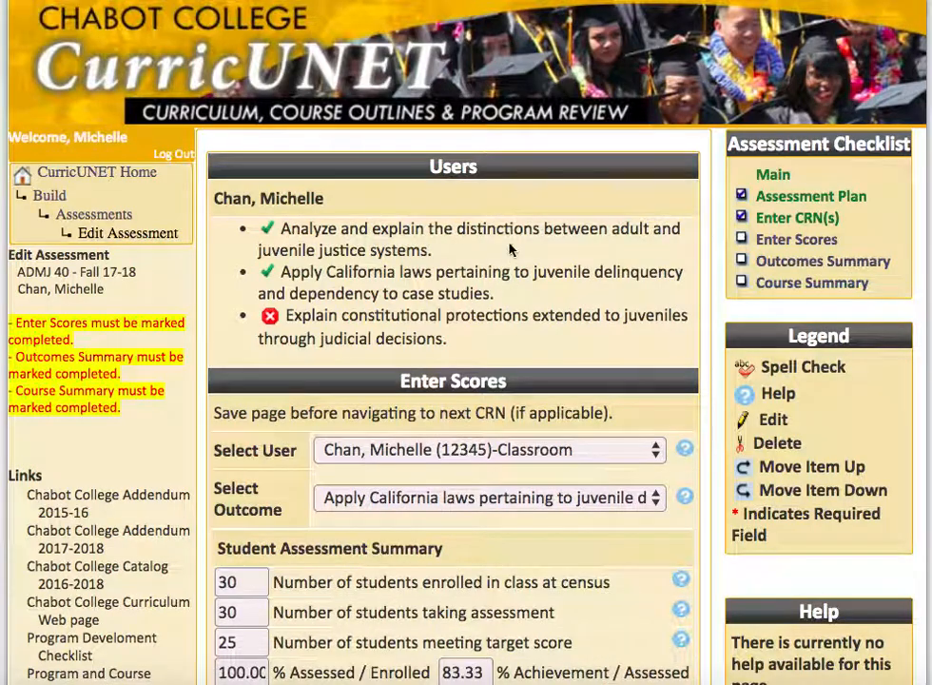
- Switch to the outcome on constitutional protections for juveniles and enter 30 students taking the assessment and 25 meeting the target score
scroll(513, 229, "down", 4)
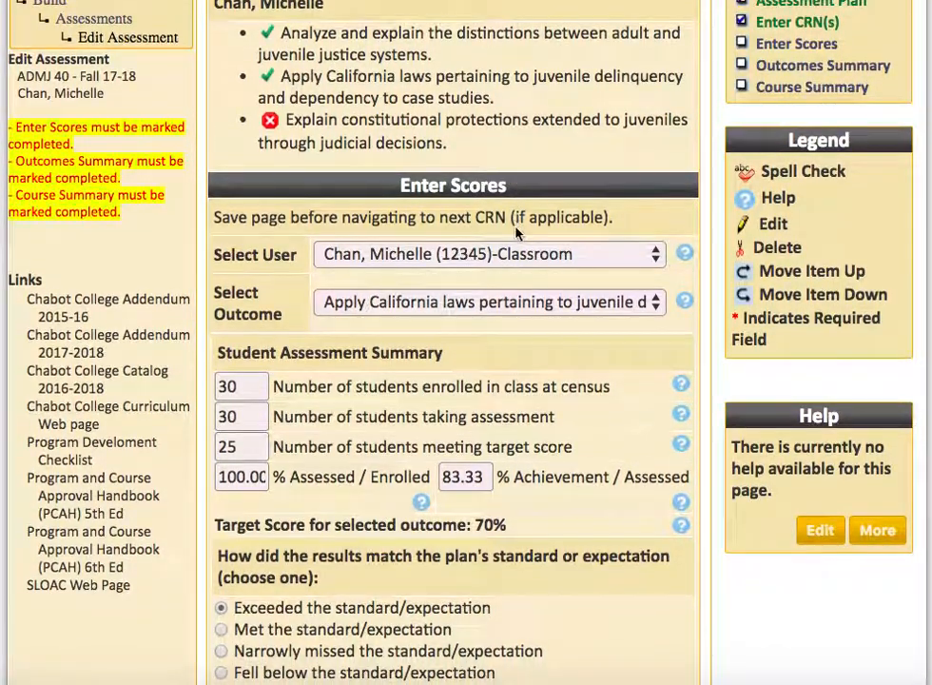
left_click(641, 303)
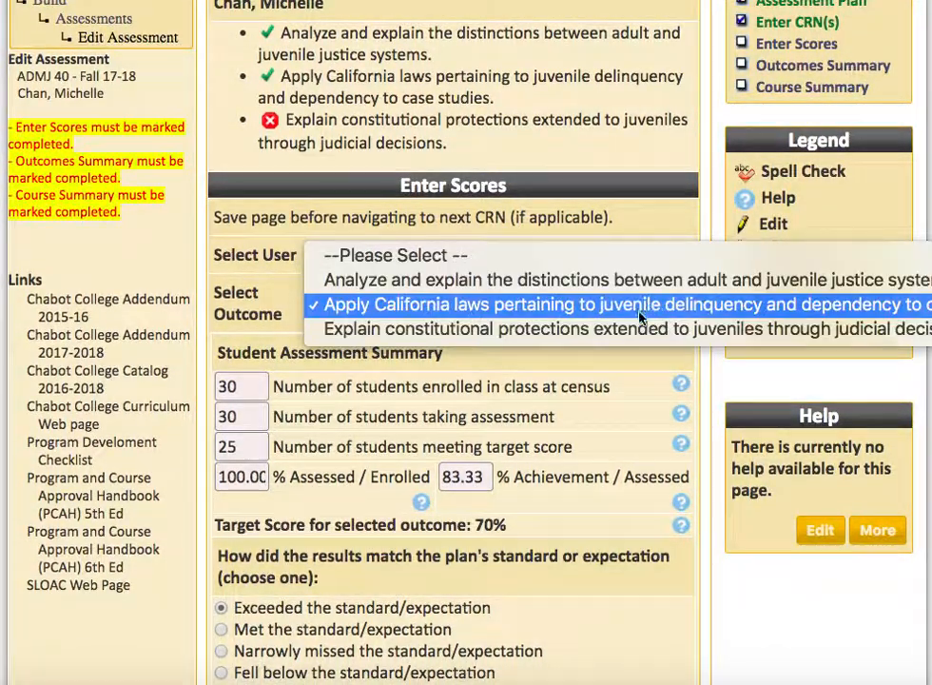
left_click(637, 333)
scroll(533, 341, "down", 1)
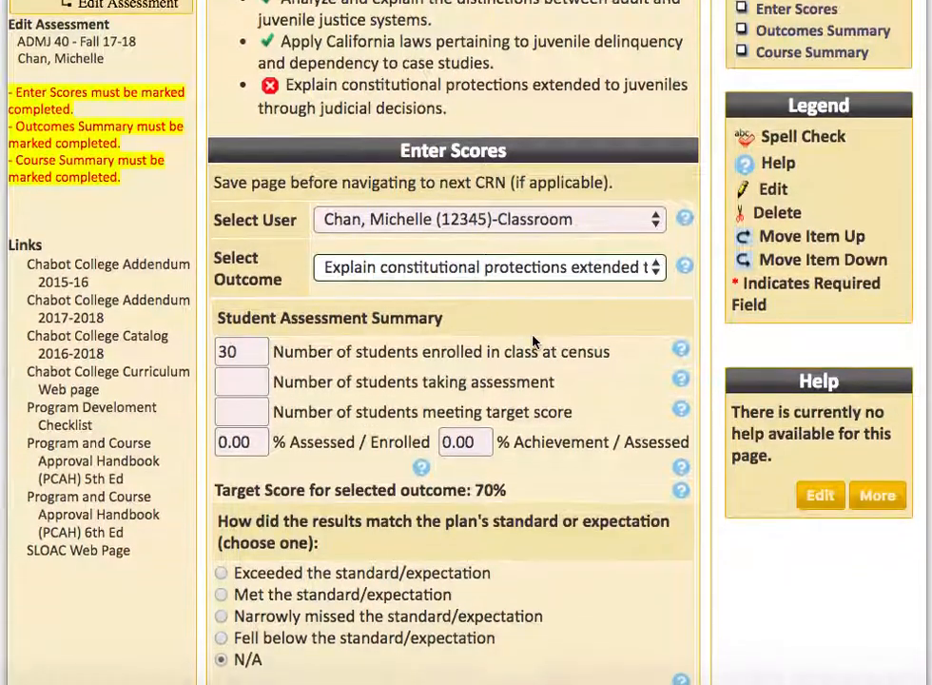
scroll(532, 341, "down", 4)
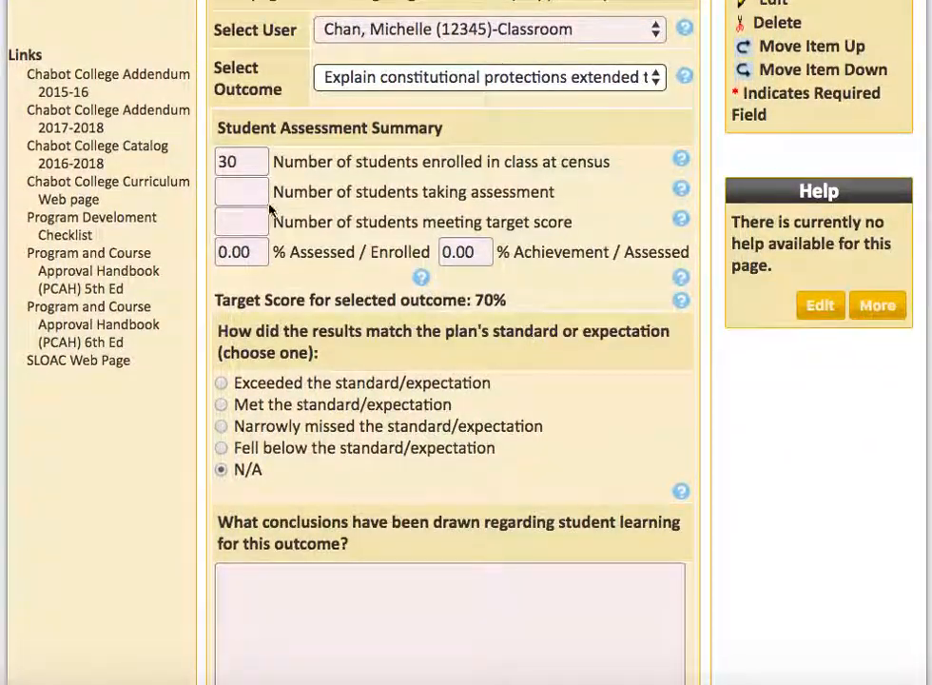
left_click(260, 197)
type("30")
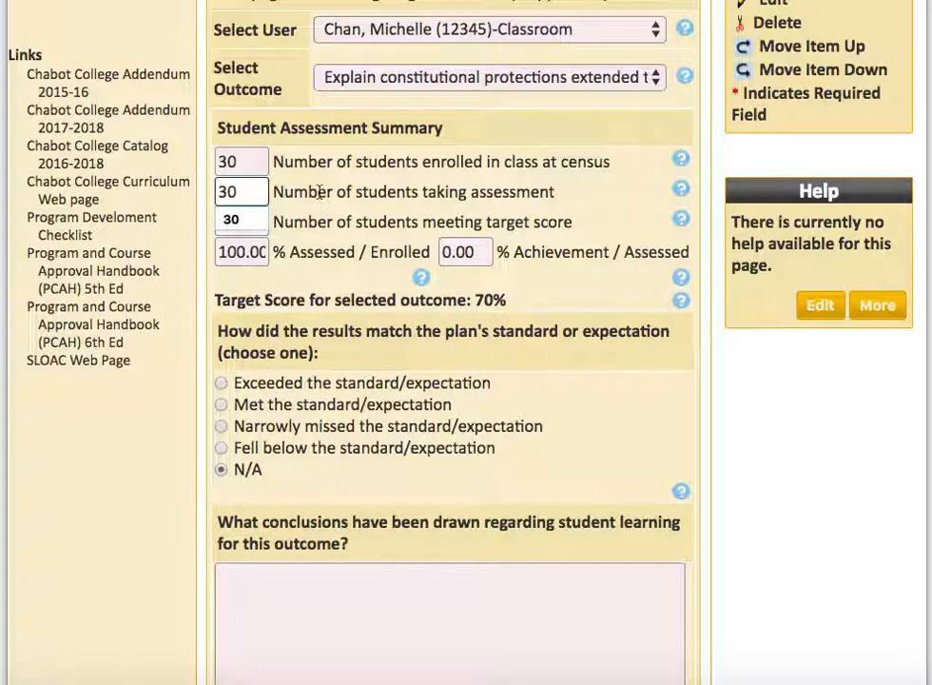
left_click(258, 213)
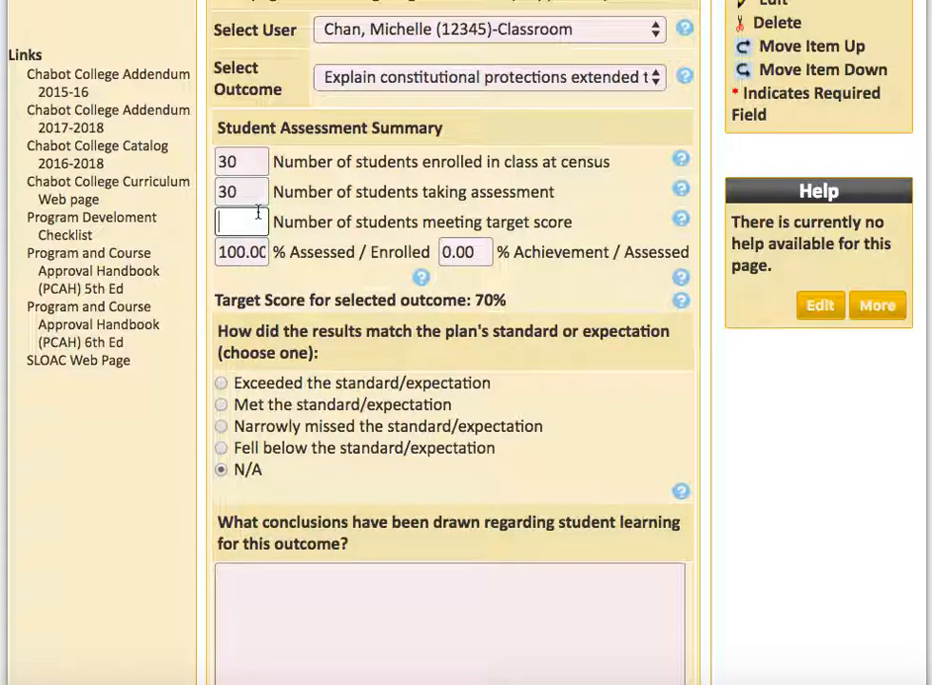
type("25")
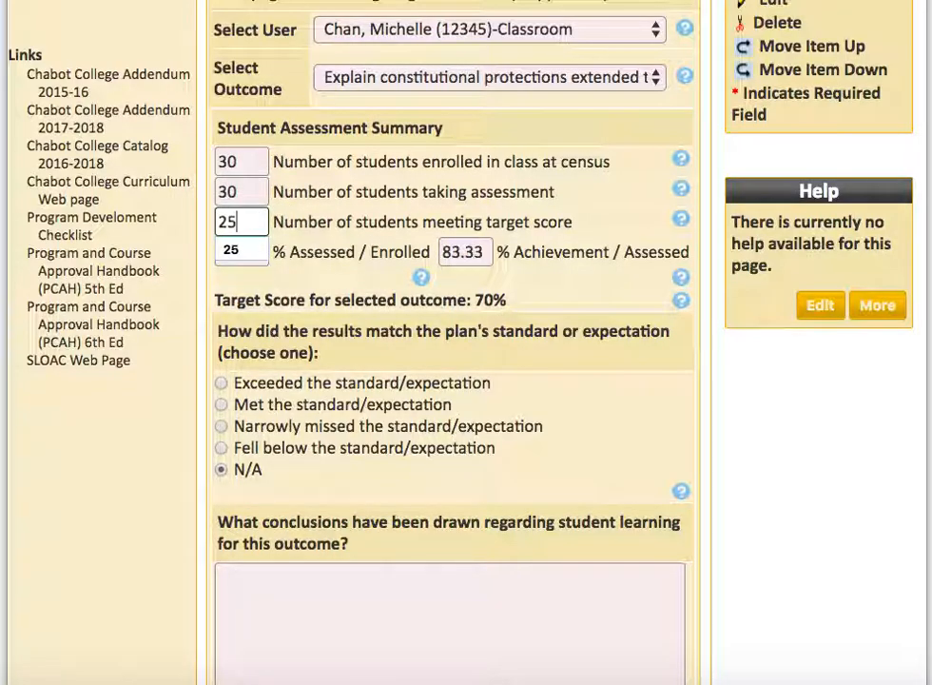
left_click(576, 204)
scroll(580, 203, "down", 5)
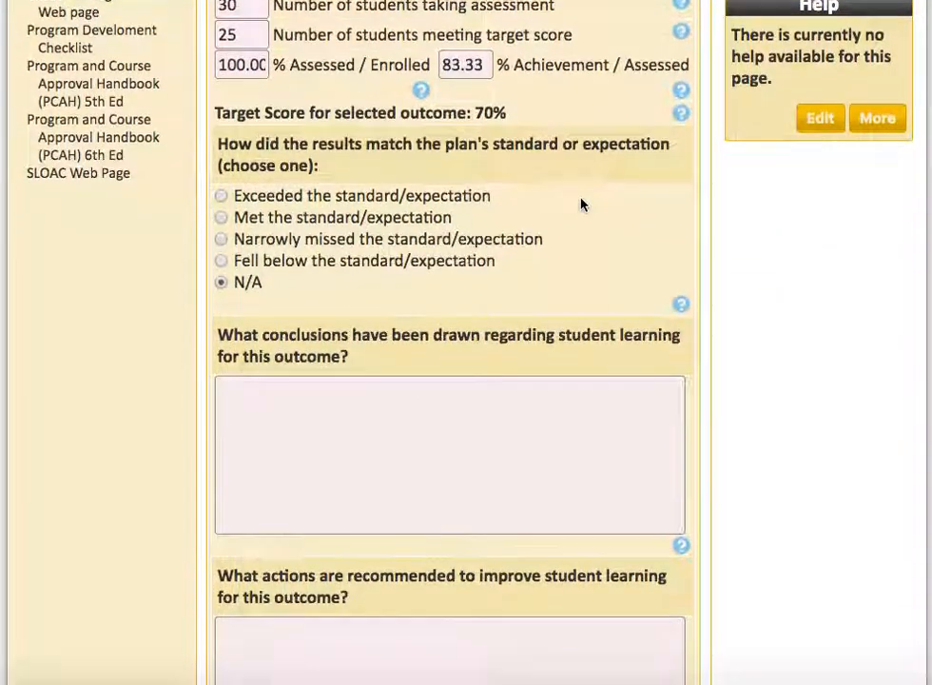
scroll(582, 205, "down", 2)
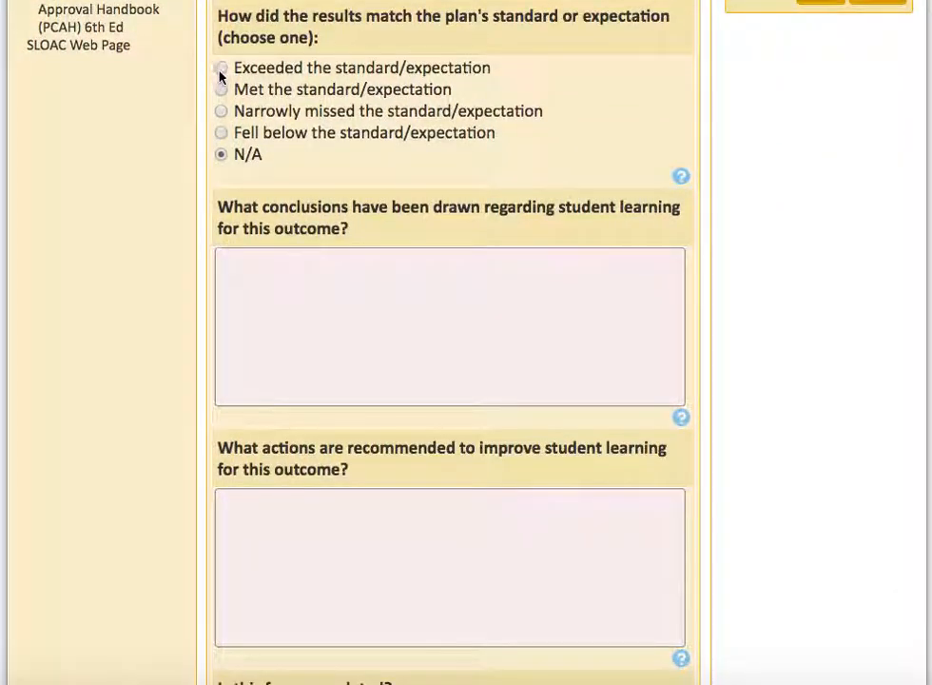
- Rate the constitutional protections outcome's results as exceeding the standard/expectation and enter "Example." for both the conclusions and the recommended actions
left_click(221, 69)
left_click(319, 379)
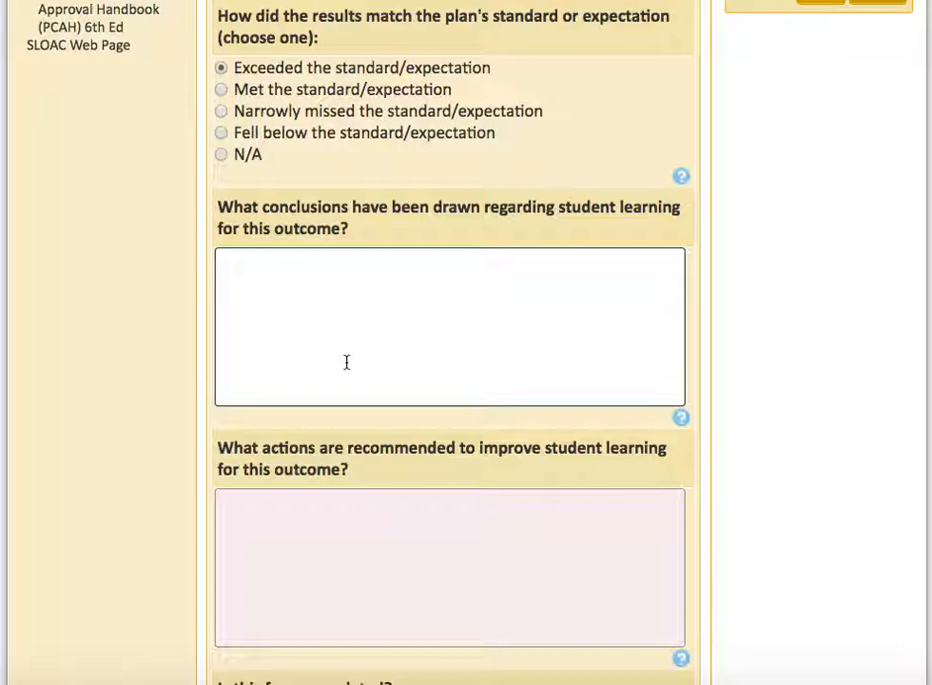
left_click(303, 583)
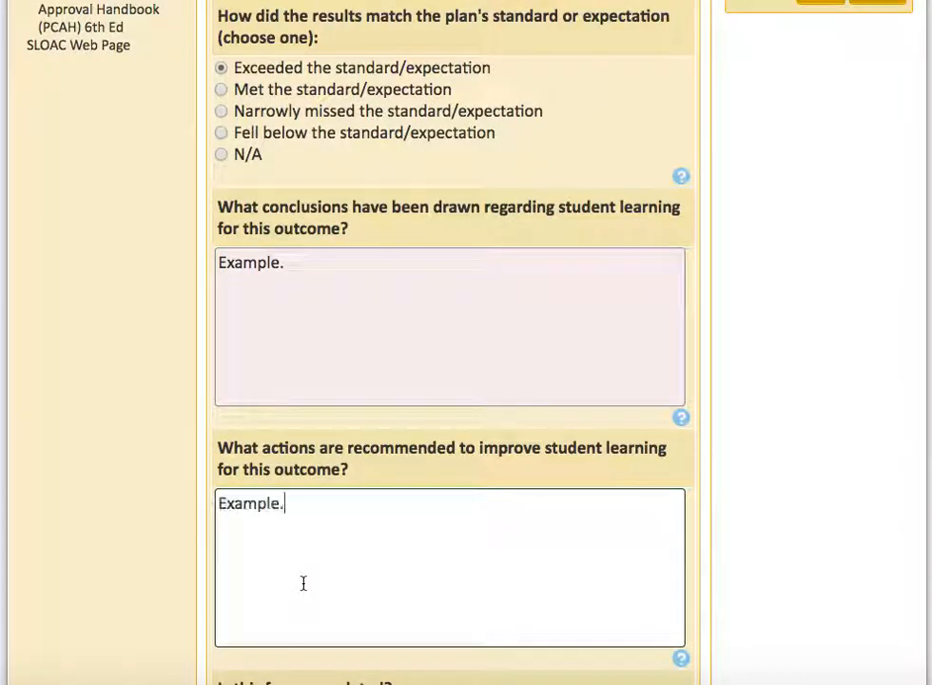
- Mark the score form for the constitutional protections outcome as completed and save it
scroll(495, 514, "down", 3)
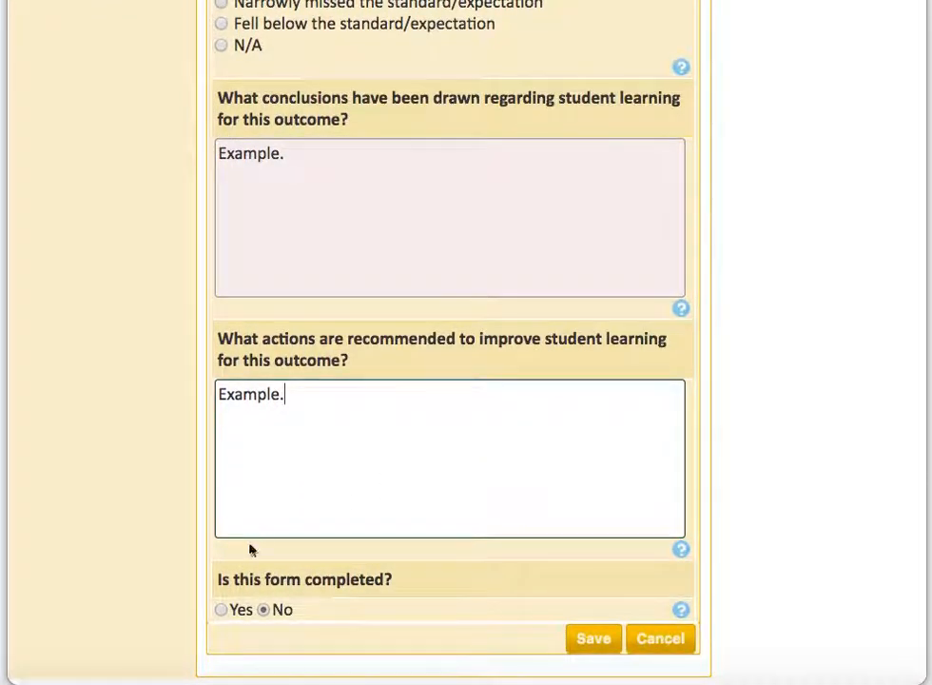
left_click(222, 611)
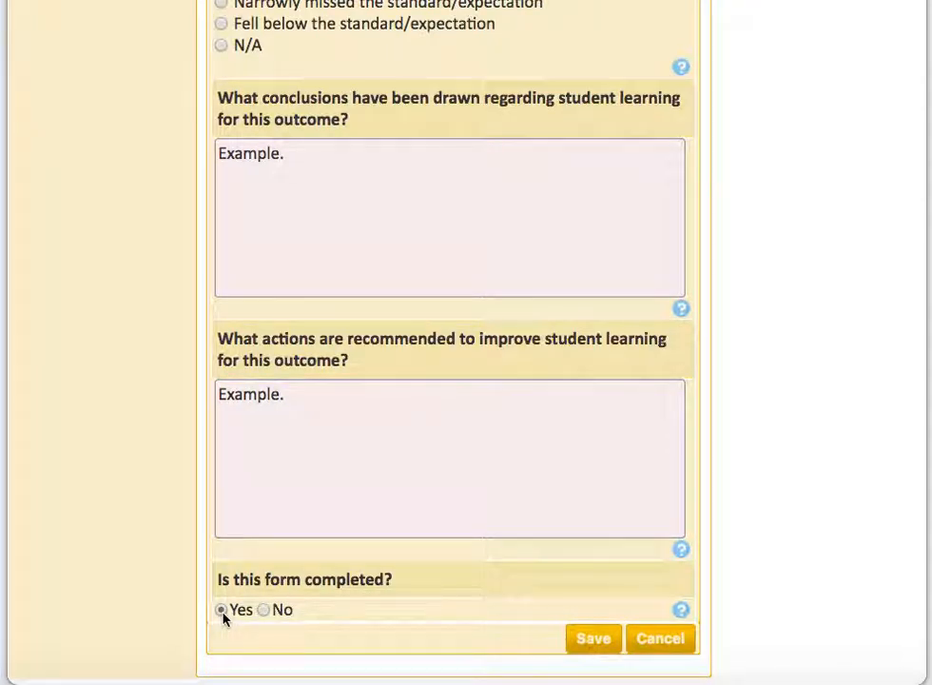
left_click(594, 639)
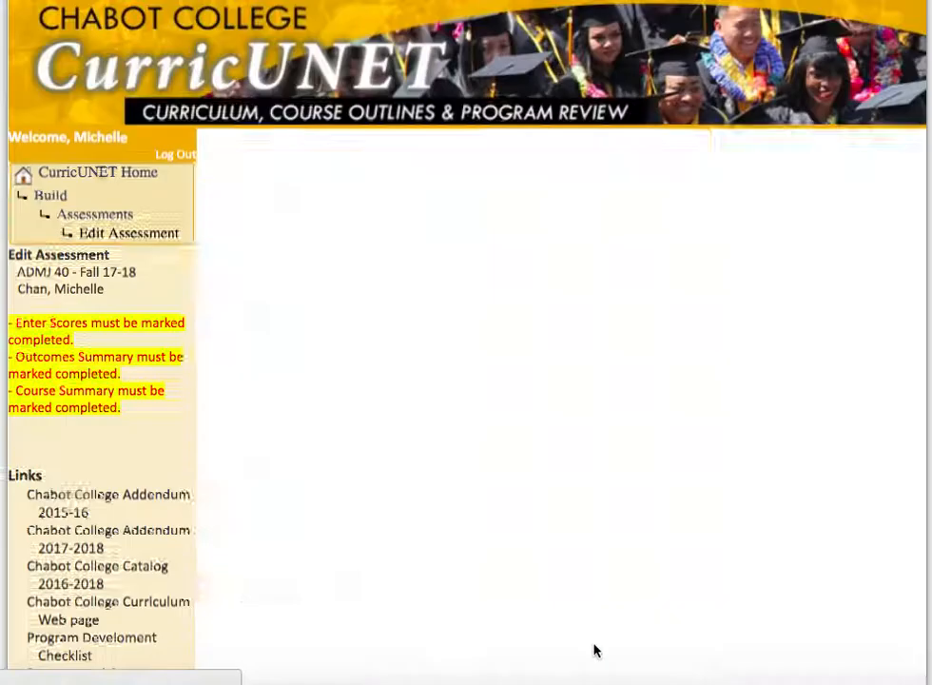
- Save the completed score form once more and finish the Enter Scores section
scroll(458, 296, "down", 3)
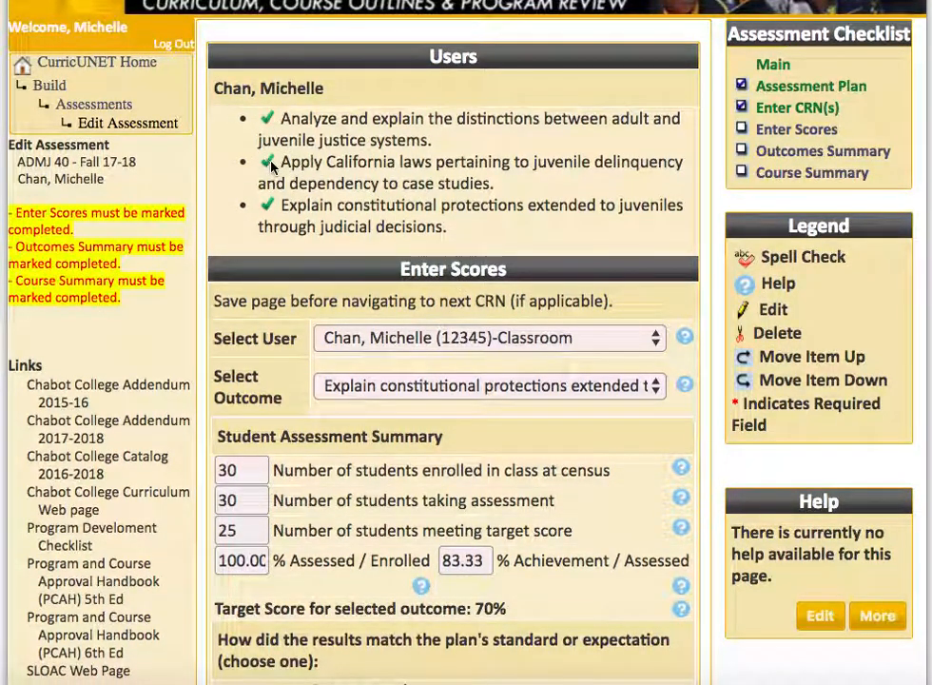
scroll(458, 190, "down", 6)
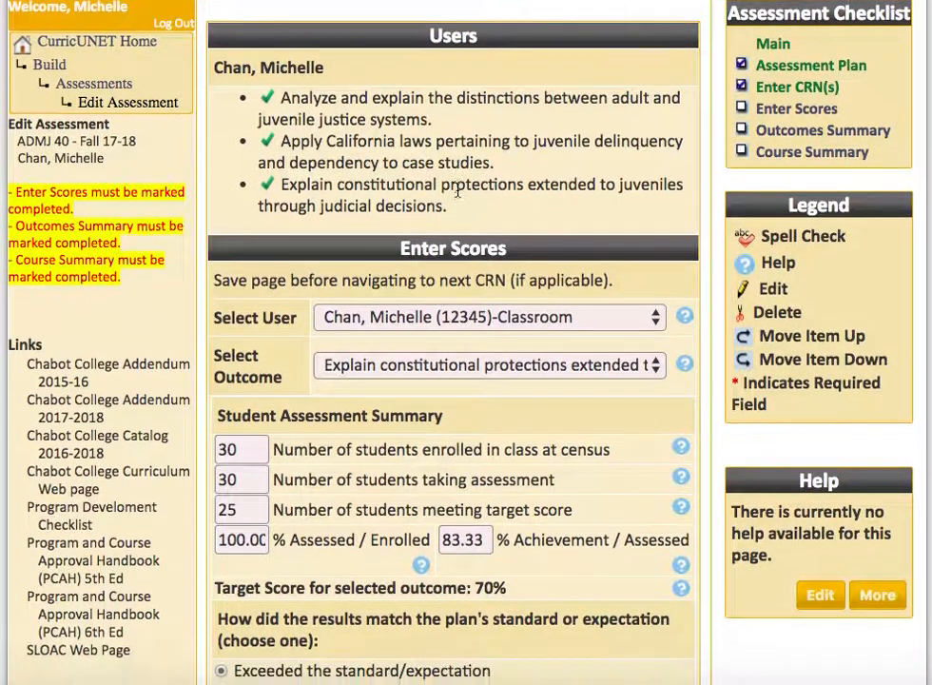
scroll(458, 190, "down", 15)
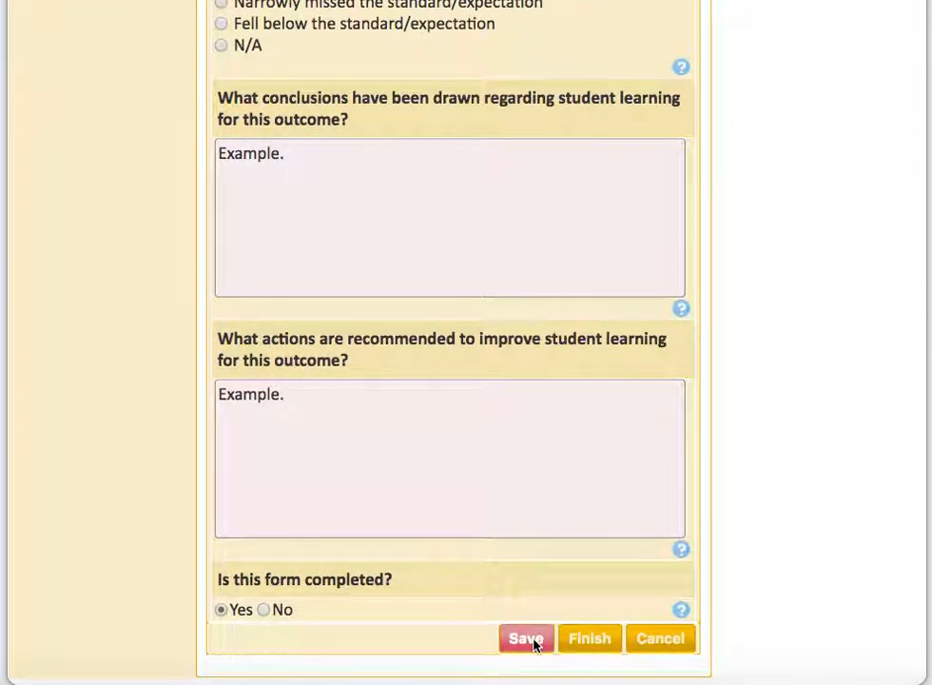
left_click(527, 639)
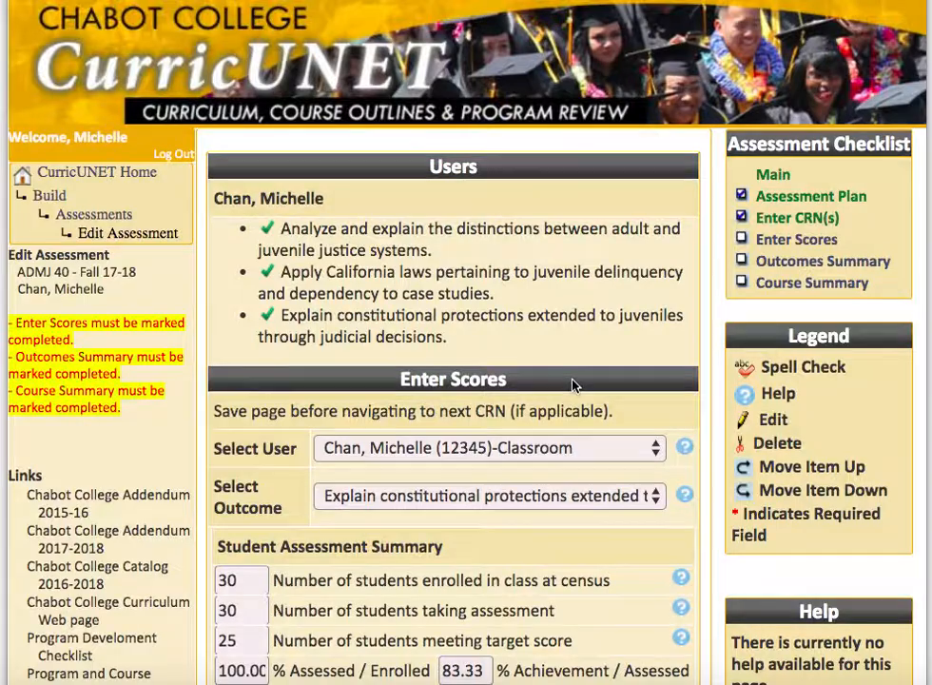
scroll(572, 384, "down", 10)
scroll(573, 384, "down", 9)
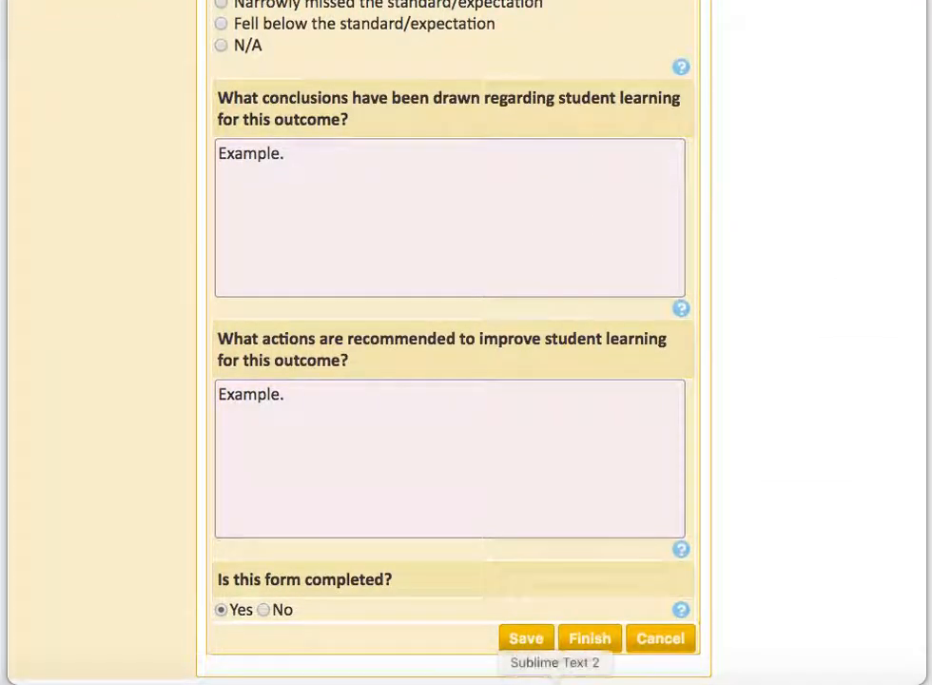
left_click(590, 640)
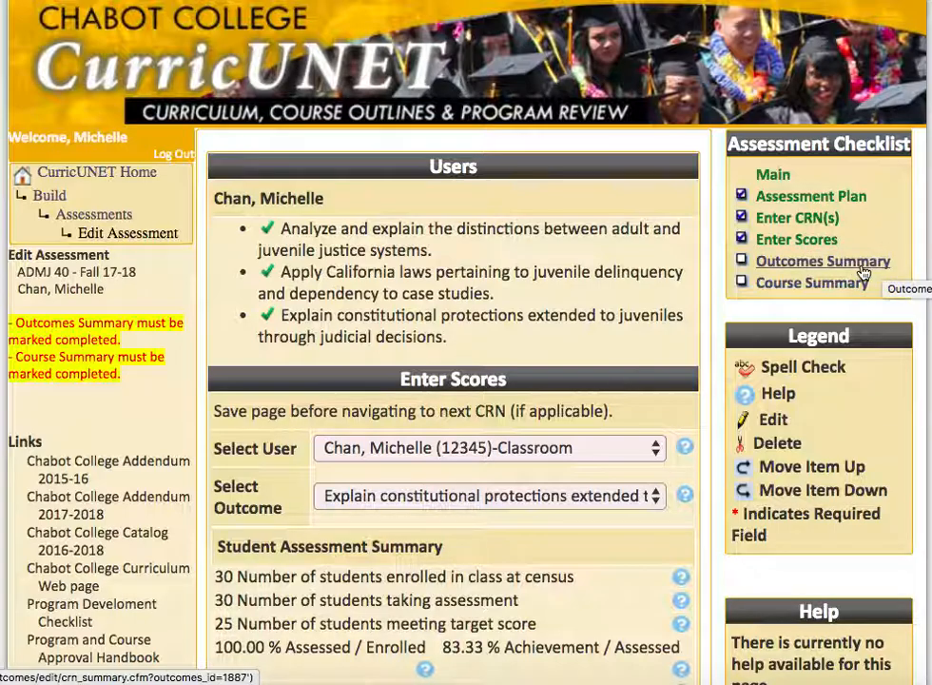
- Open the Outcomes Summary and select the instructor's classroom section and the outcome on distinctions between adult and juvenile justice systems
left_click(854, 266)
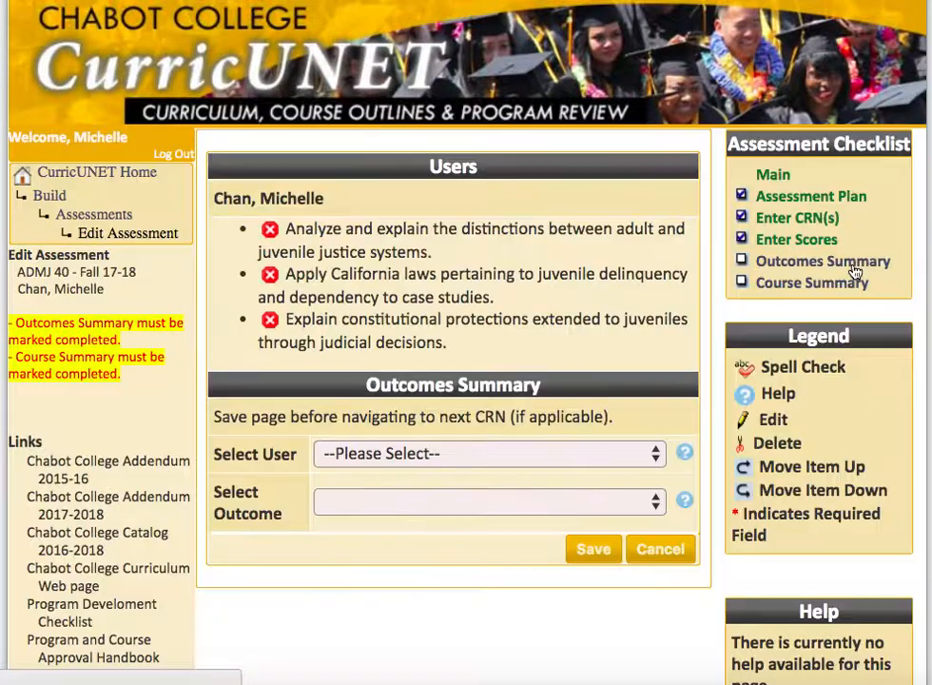
scroll(590, 210, "down", 1)
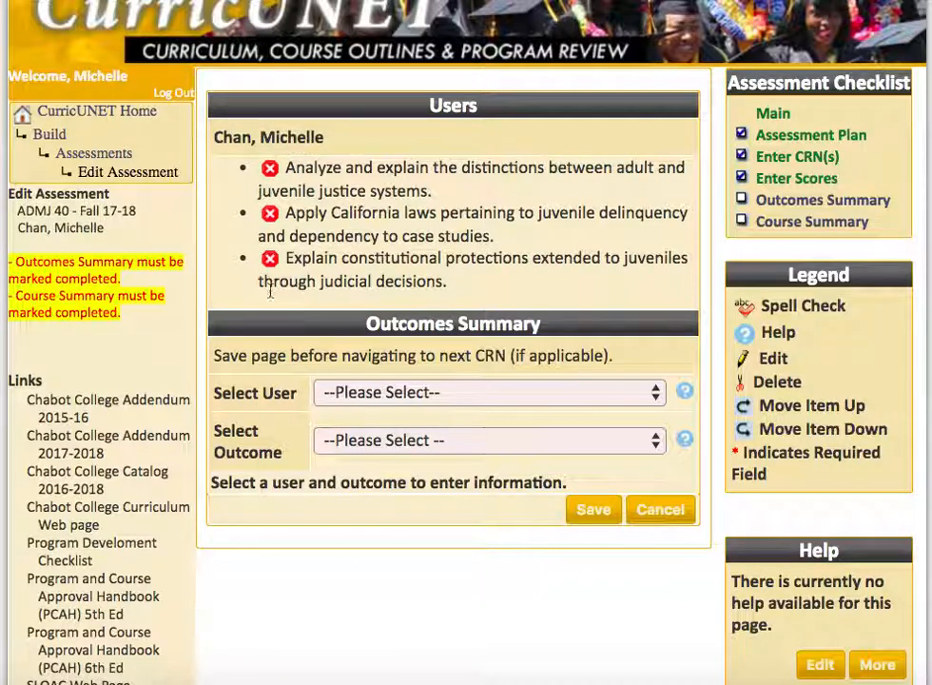
left_click(637, 392)
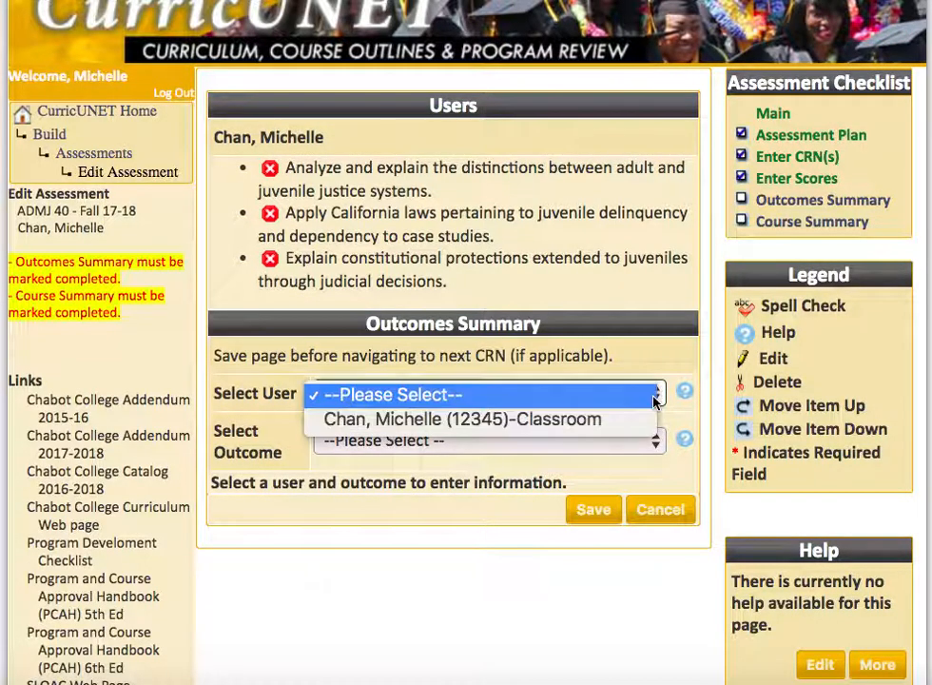
left_click(612, 430)
left_click(583, 445)
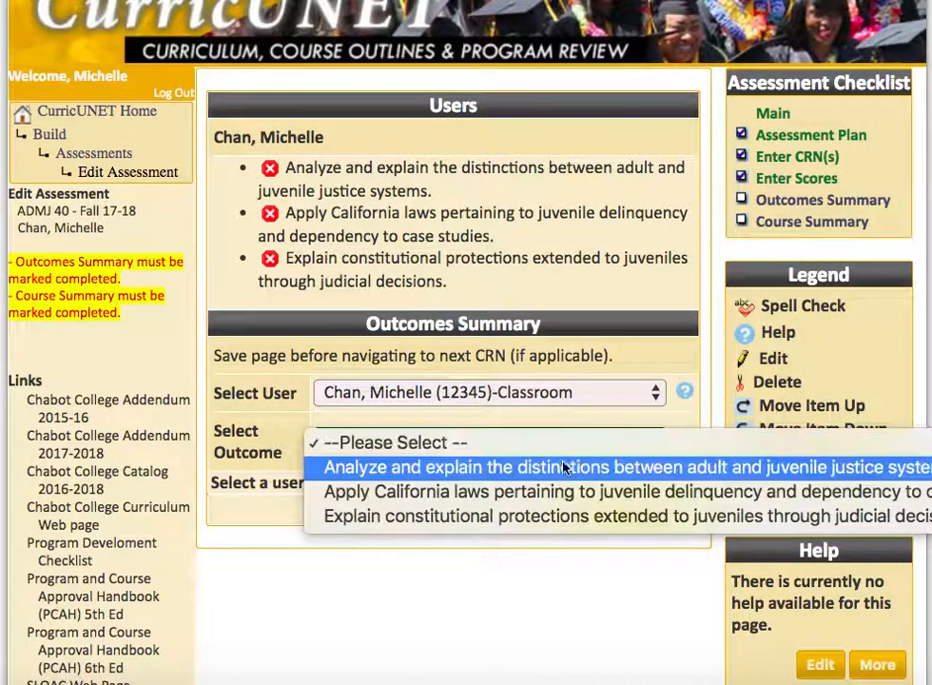
left_click(574, 466)
- Rate the justice systems outcome as complete and well defined with no changes needed, and enter "Example." for the additional resources
scroll(616, 341, "down", 2)
scroll(617, 341, "down", 4)
scroll(617, 336, "down", 1)
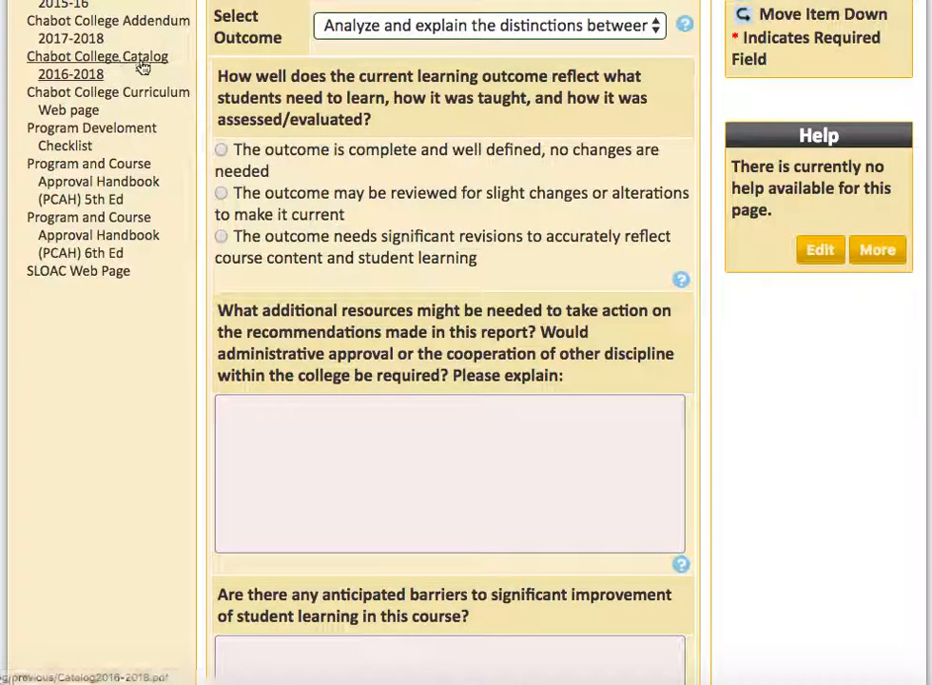
left_click(221, 152)
left_click(304, 429)
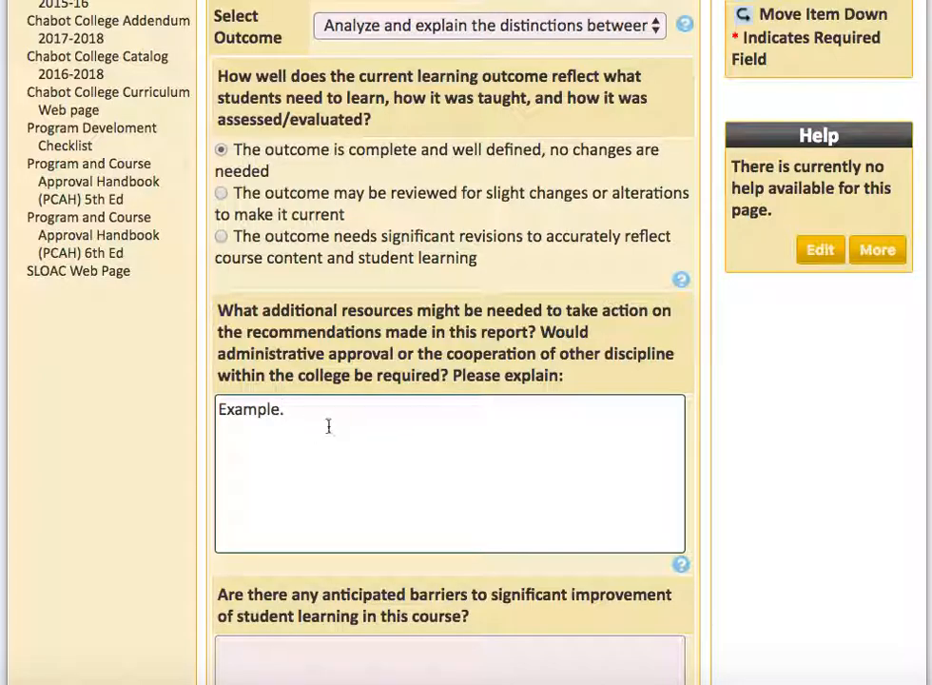
- Enter "Example." for the anticipated barriers and the assessment process notes, and save the justice systems outcome's summary as completed
scroll(459, 415, "down", 3)
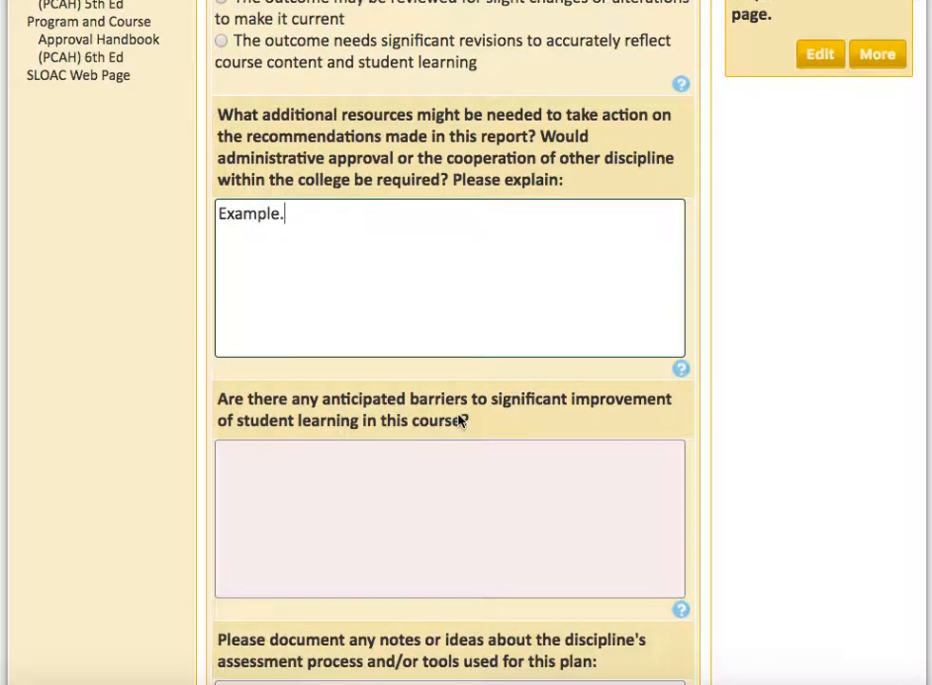
scroll(458, 420, "down", 2)
left_click(459, 415)
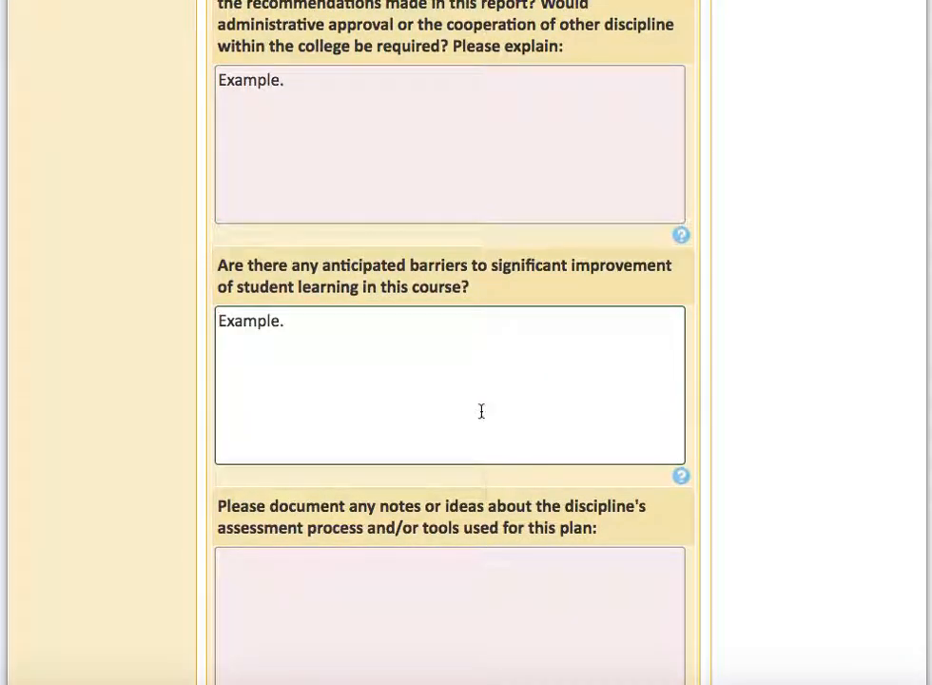
scroll(532, 372, "down", 3)
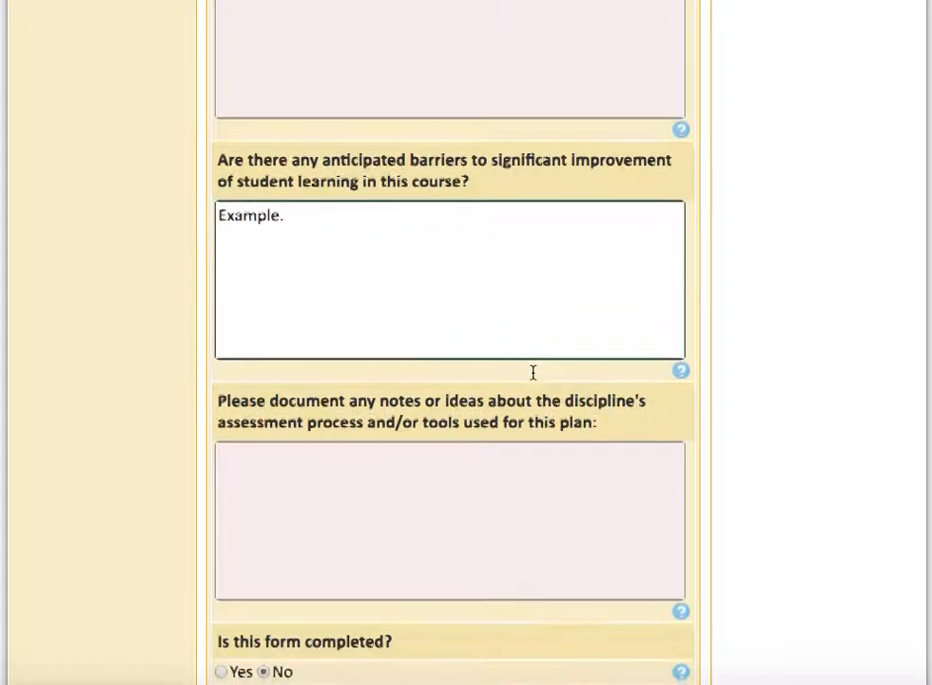
left_click(515, 433)
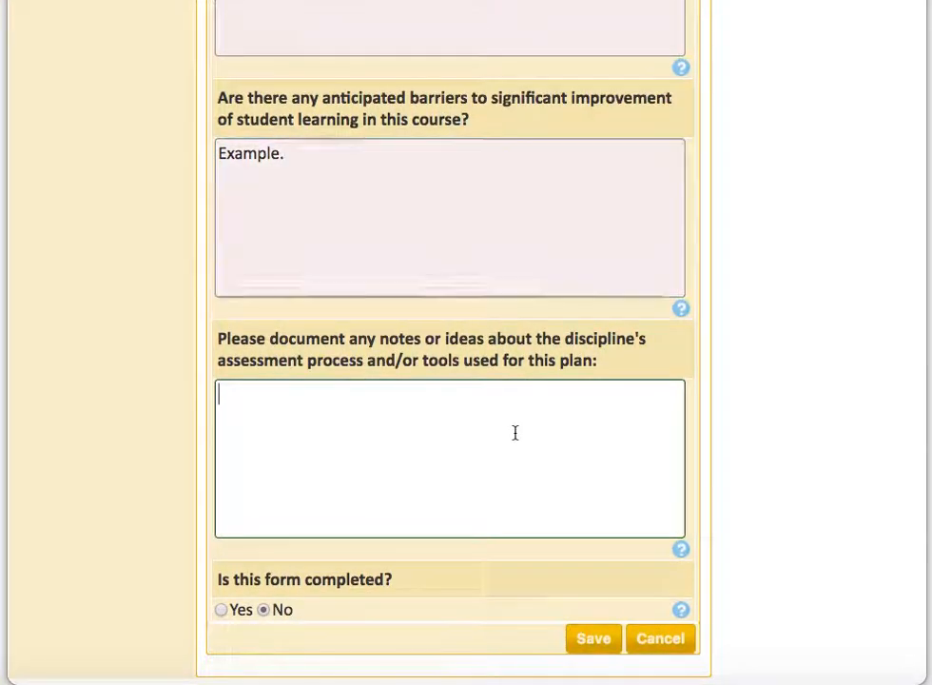
type("Example.")
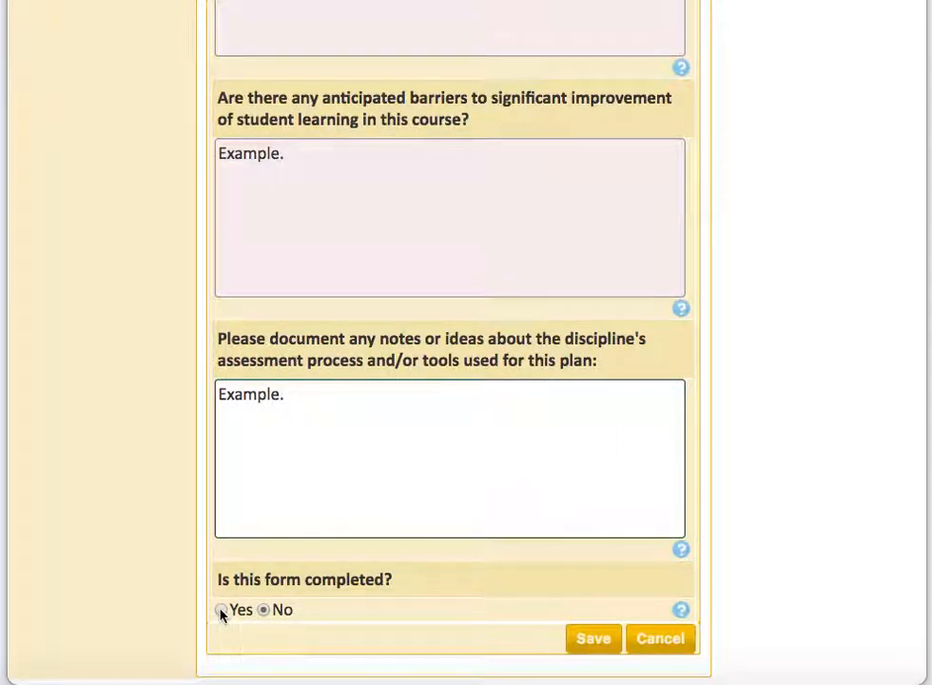
left_click(222, 612)
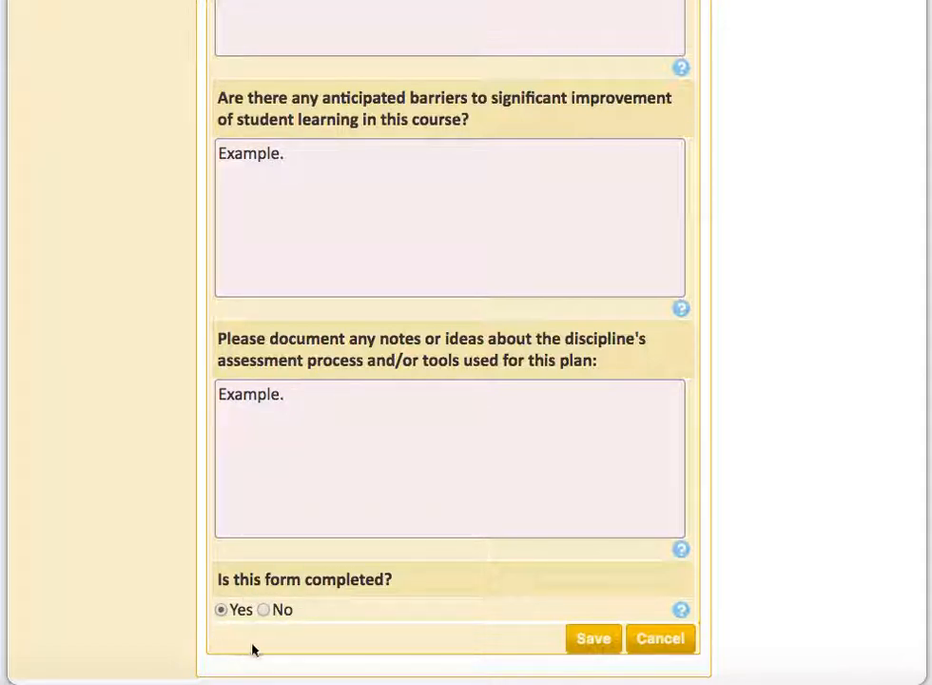
left_click(604, 645)
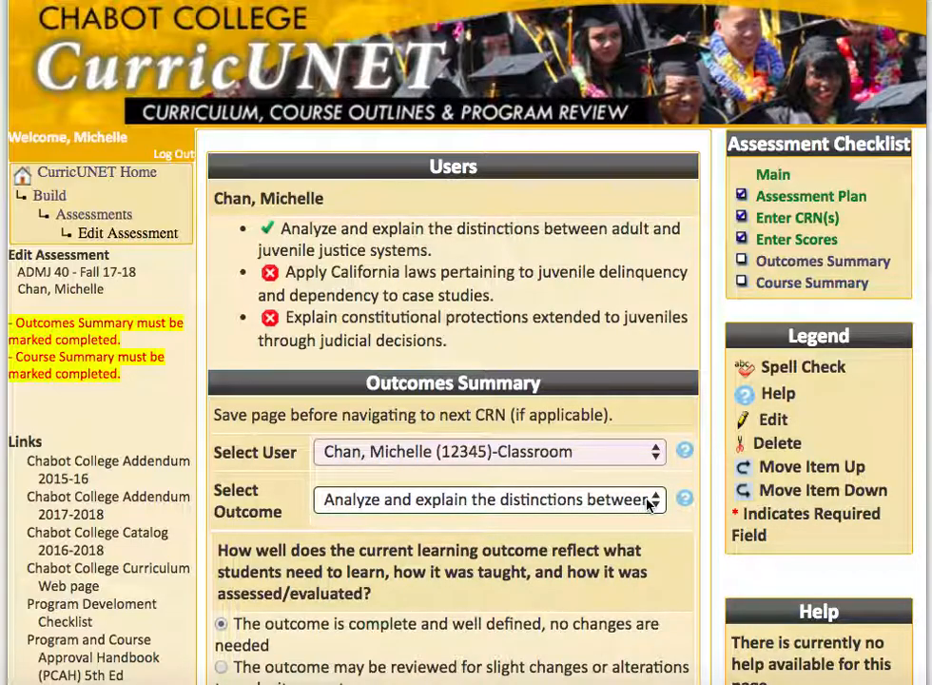
- Switch the summary to the outcome on applying California juvenile laws and rate it as complete and well defined, no changes needed
scroll(647, 499, "down", 3)
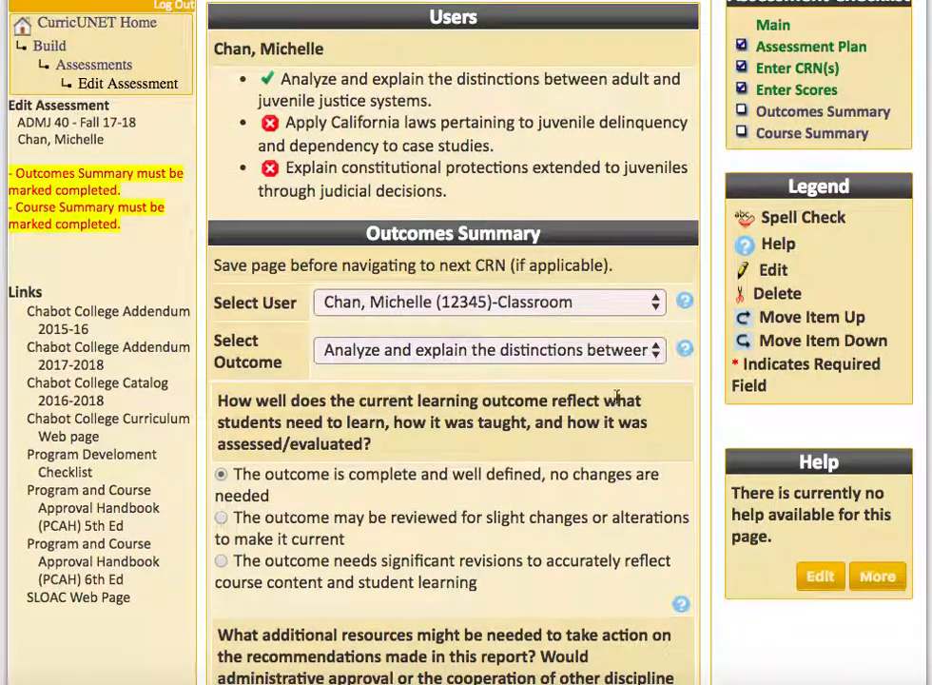
left_click(649, 350)
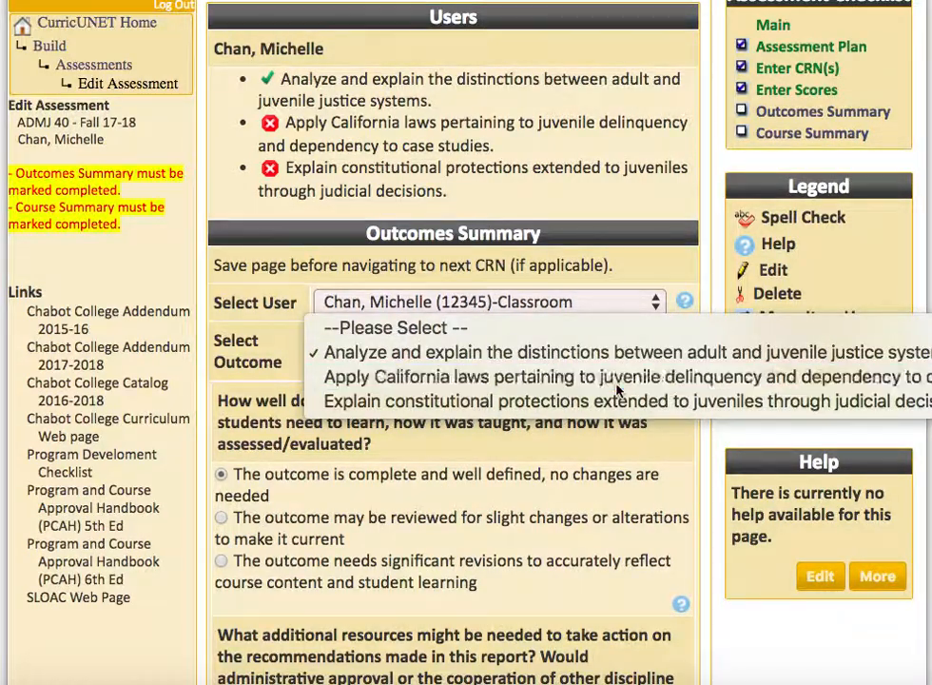
left_click(617, 380)
scroll(617, 385, "down", 2)
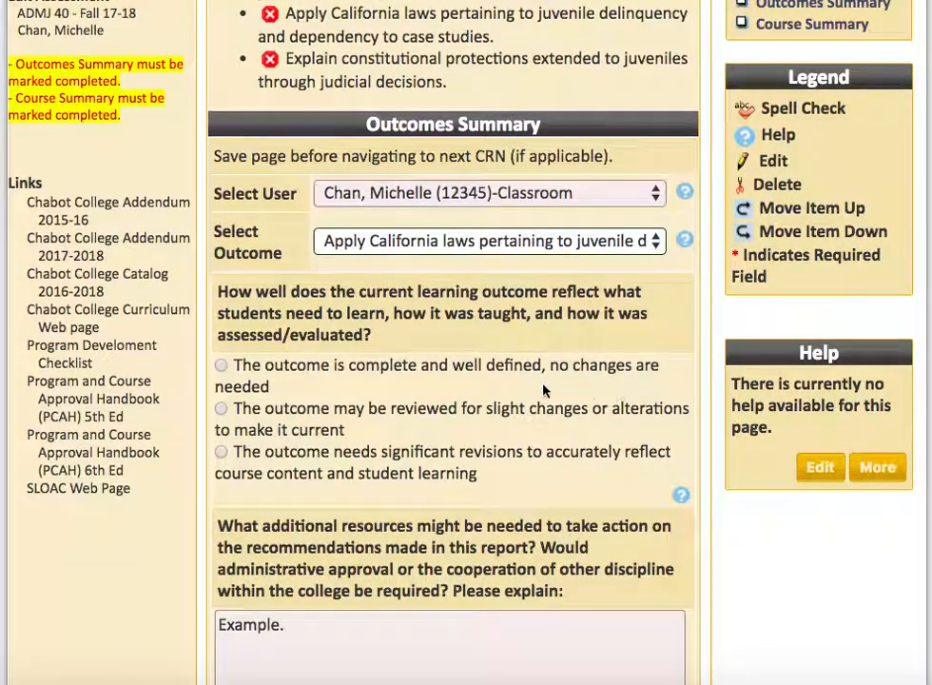
left_click(221, 366)
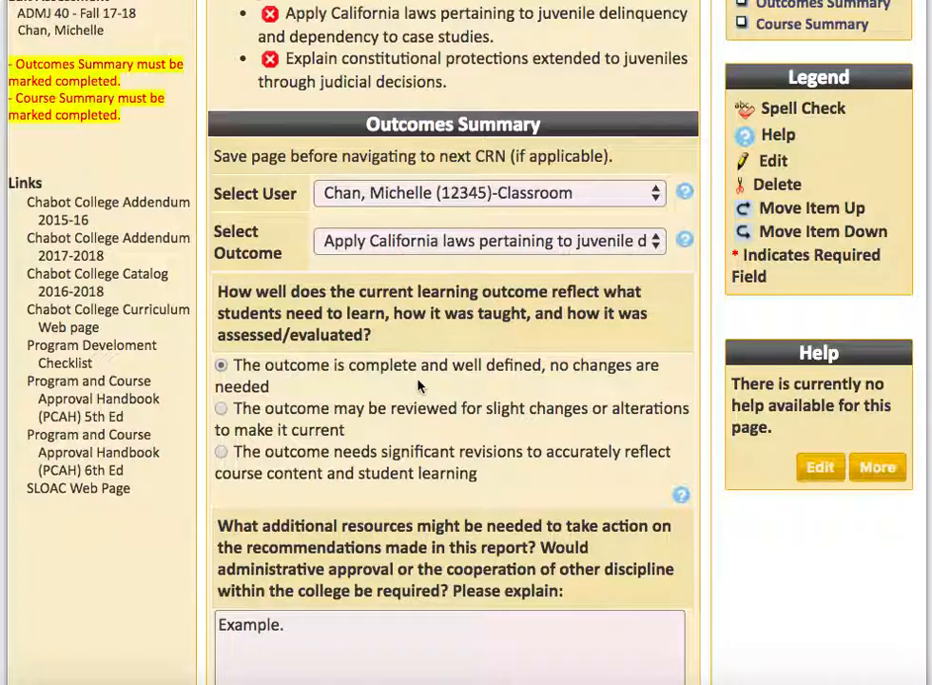
- Save the California juvenile laws outcome's summary as a completed form with the "Example." answers
scroll(419, 385, "down", 5)
scroll(419, 385, "down", 7)
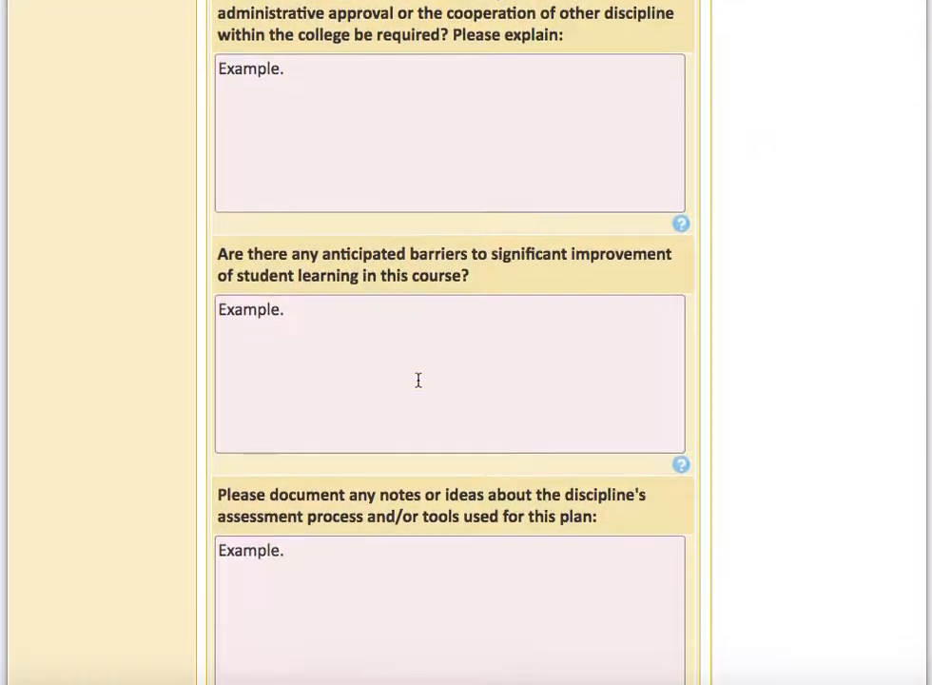
left_click(419, 380)
scroll(419, 380, "down", 2)
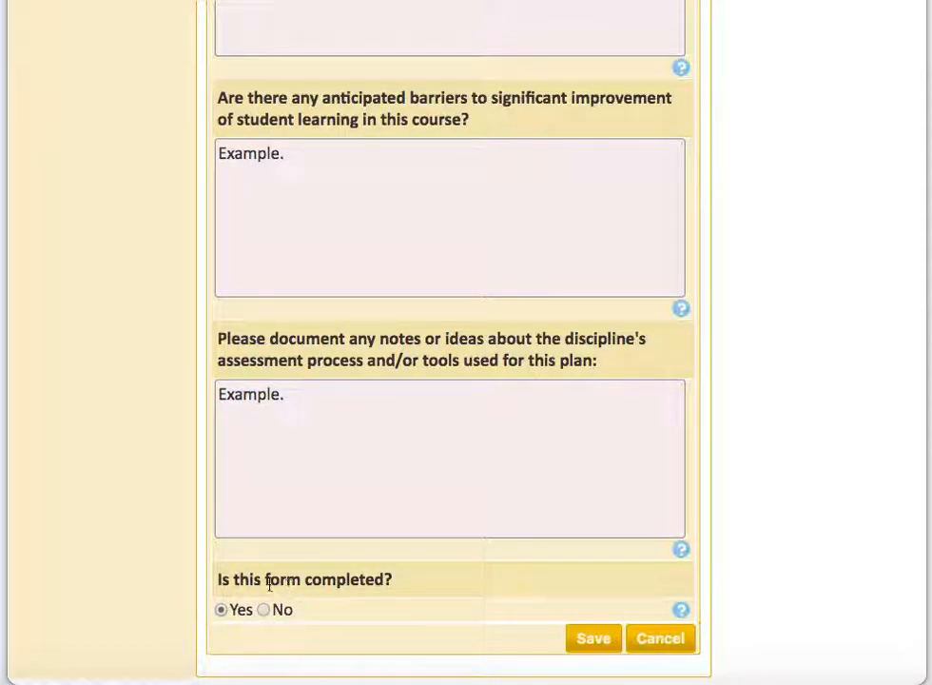
left_click(578, 647)
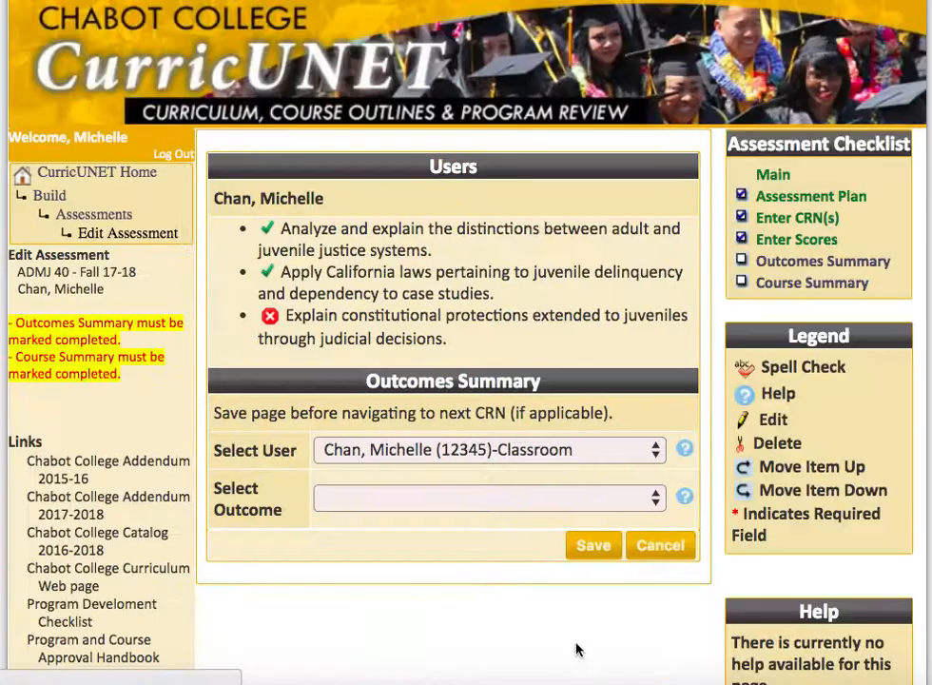
- Switch the summary to the outcome on constitutional protections for juveniles and rate it as complete and well defined, no changes needed
scroll(571, 602, "down", 4)
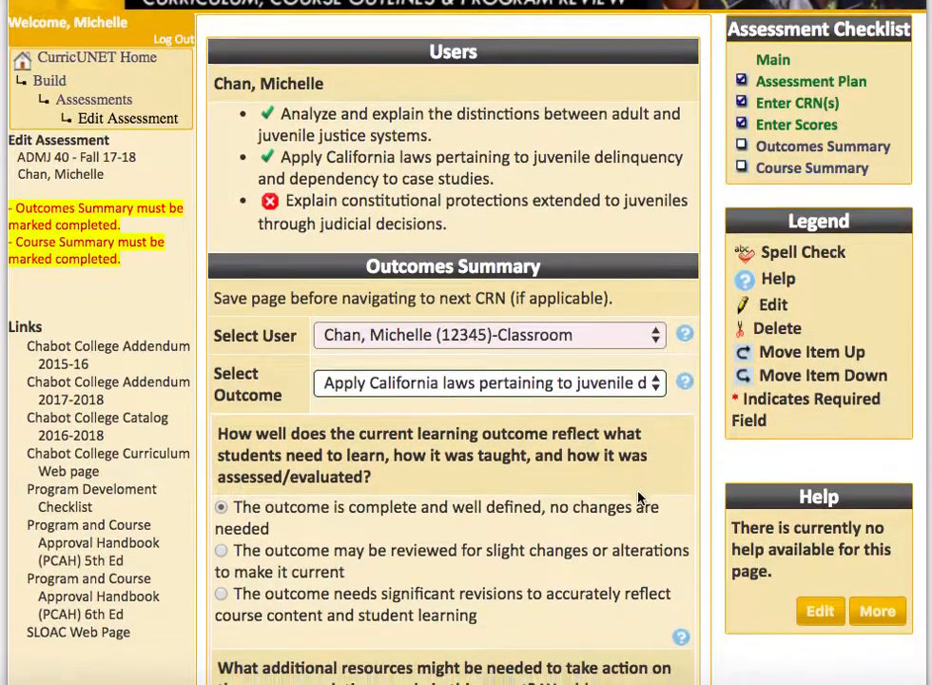
left_click(602, 330)
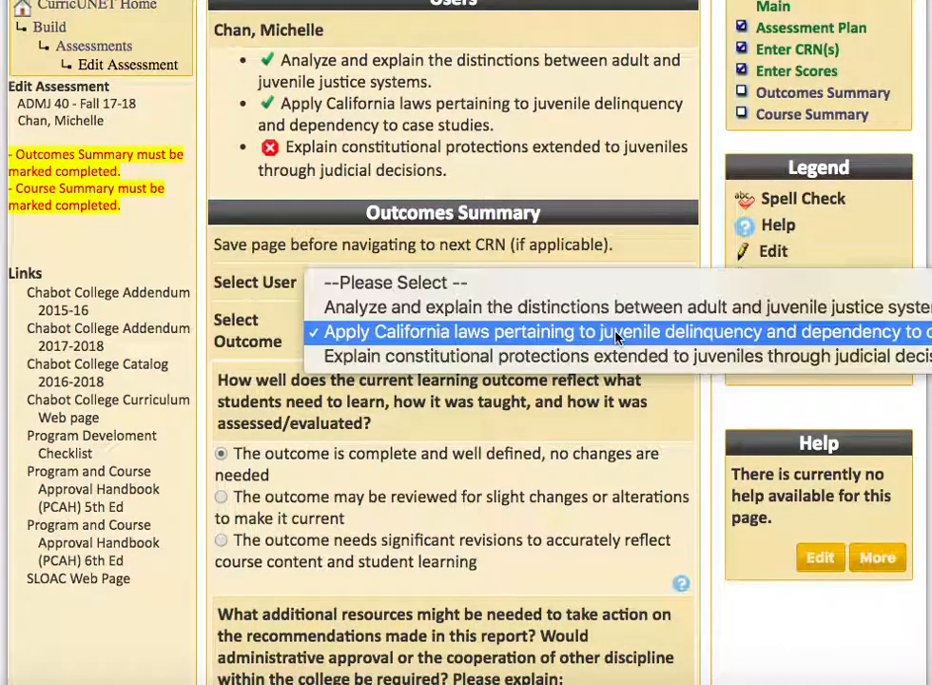
left_click(604, 370)
scroll(604, 371, "down", 6)
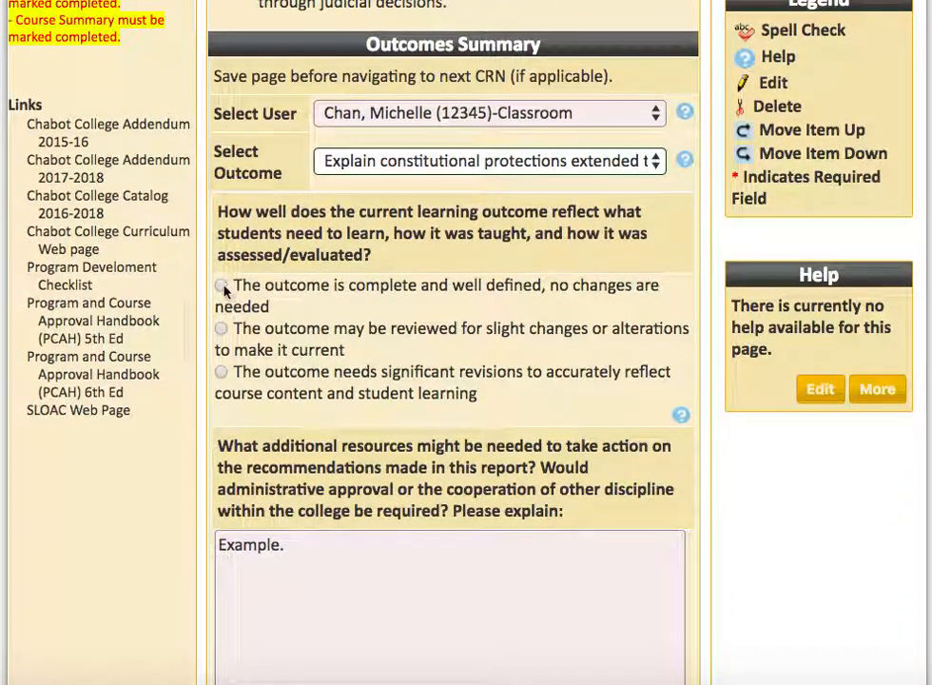
left_click(222, 286)
- Mark the constitutional protections outcome's summary form as completed and save it with the "Example." answers
scroll(468, 370, "down", 5)
scroll(471, 403, "down", 8)
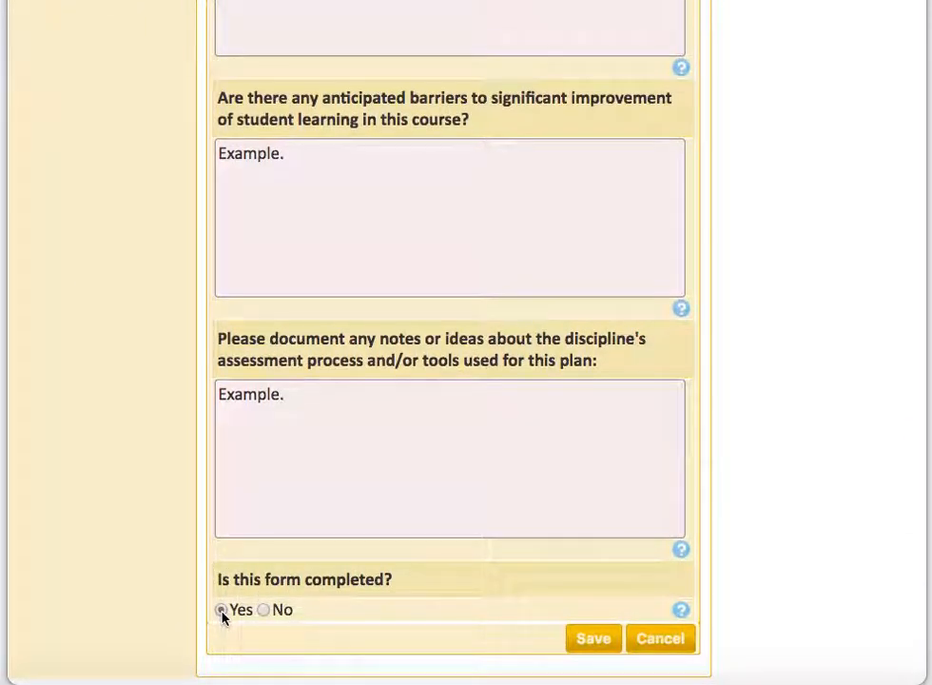
left_click(597, 644)
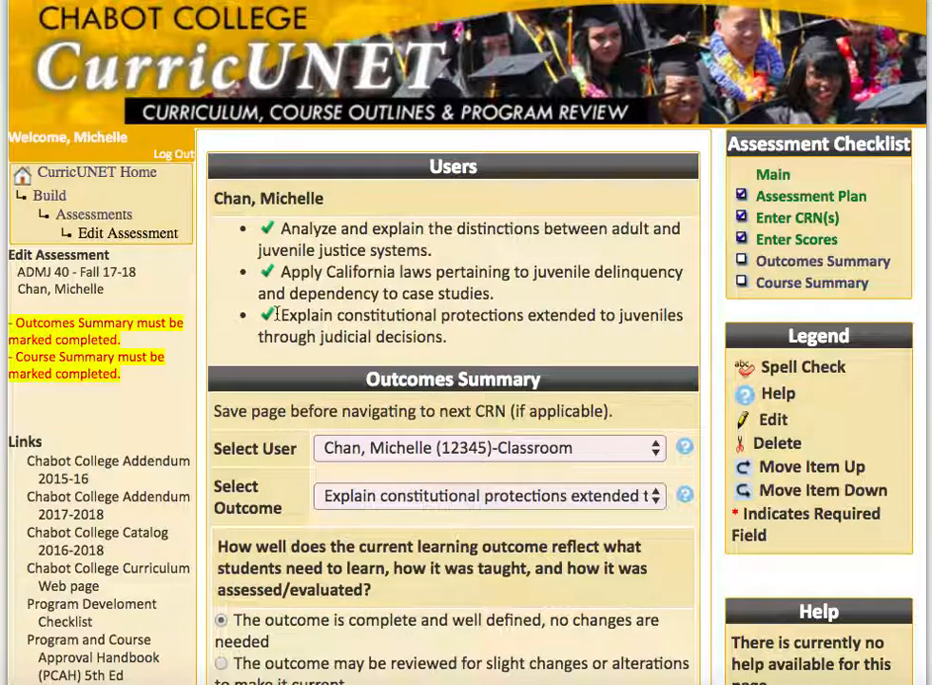
- Save the outcomes summary again and finish it so it is marked off in the assessment checklist
scroll(613, 385, "down", 10)
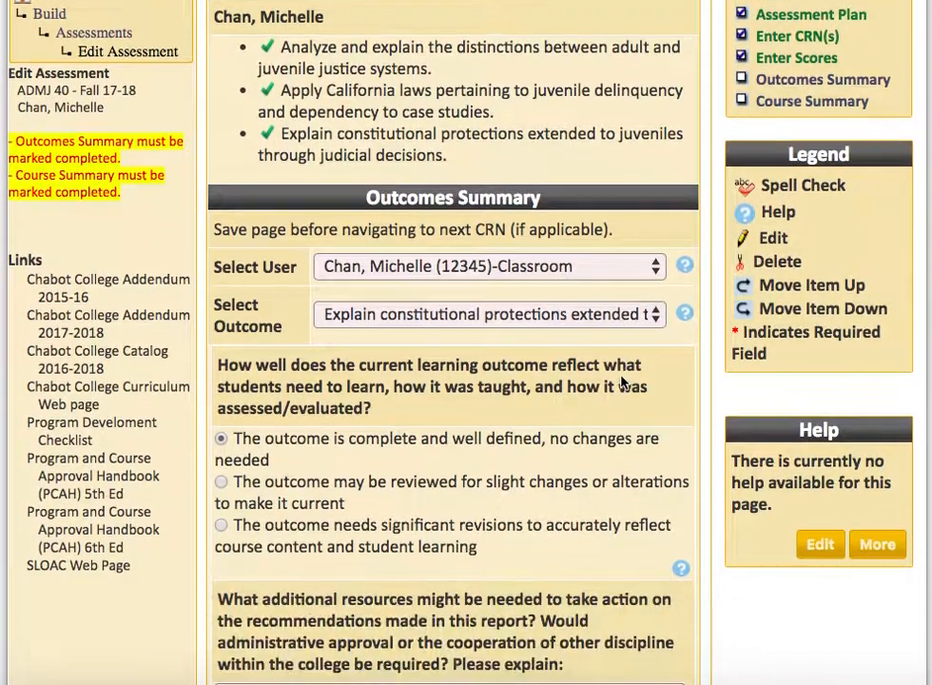
scroll(620, 384, "down", 11)
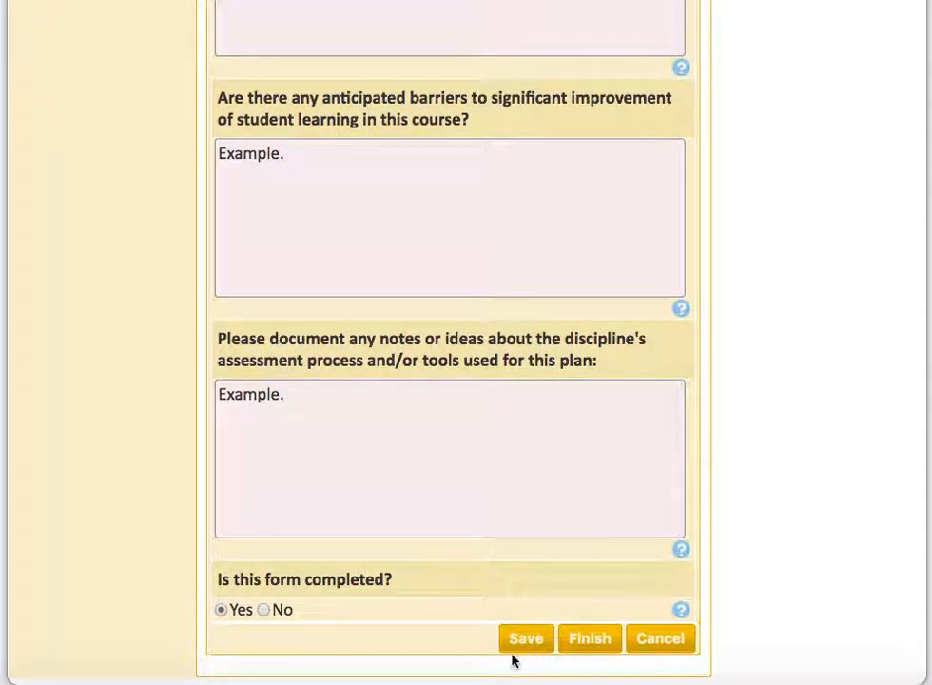
left_click(526, 650)
scroll(594, 378, "down", 10)
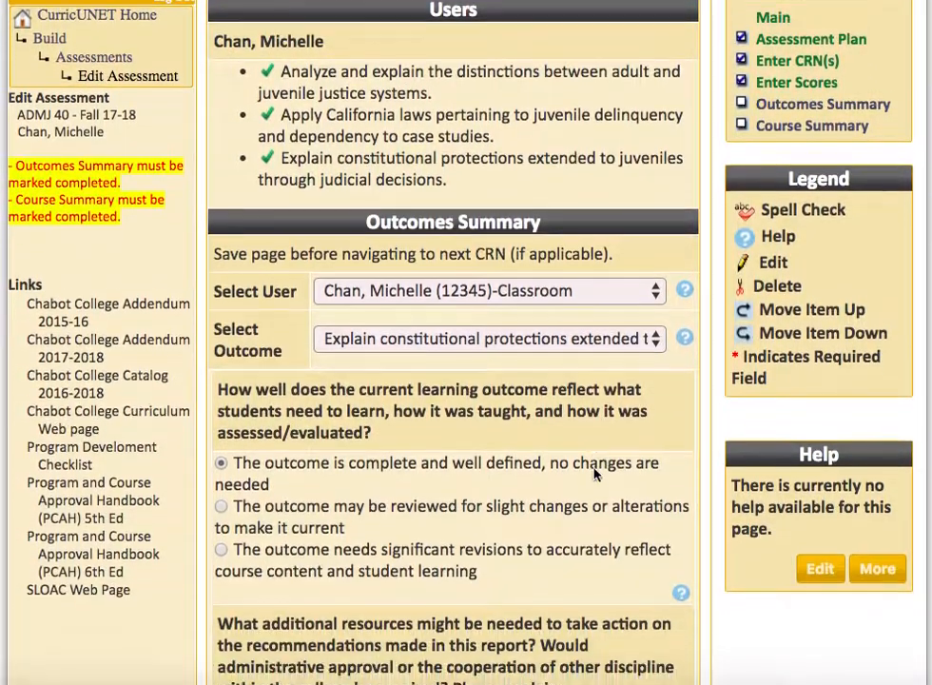
scroll(595, 468, "down", 9)
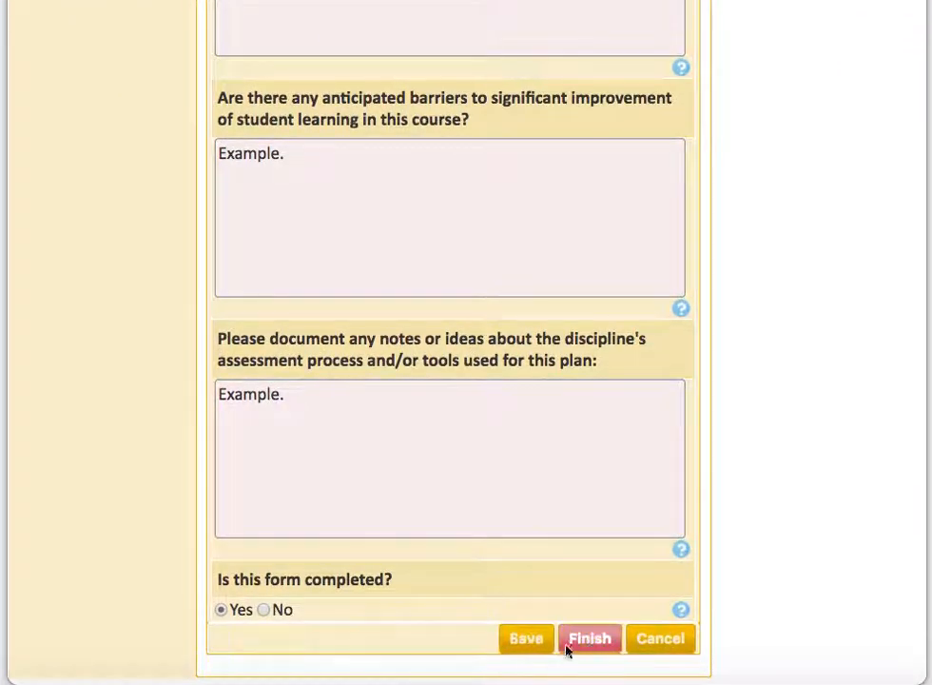
left_click(591, 640)
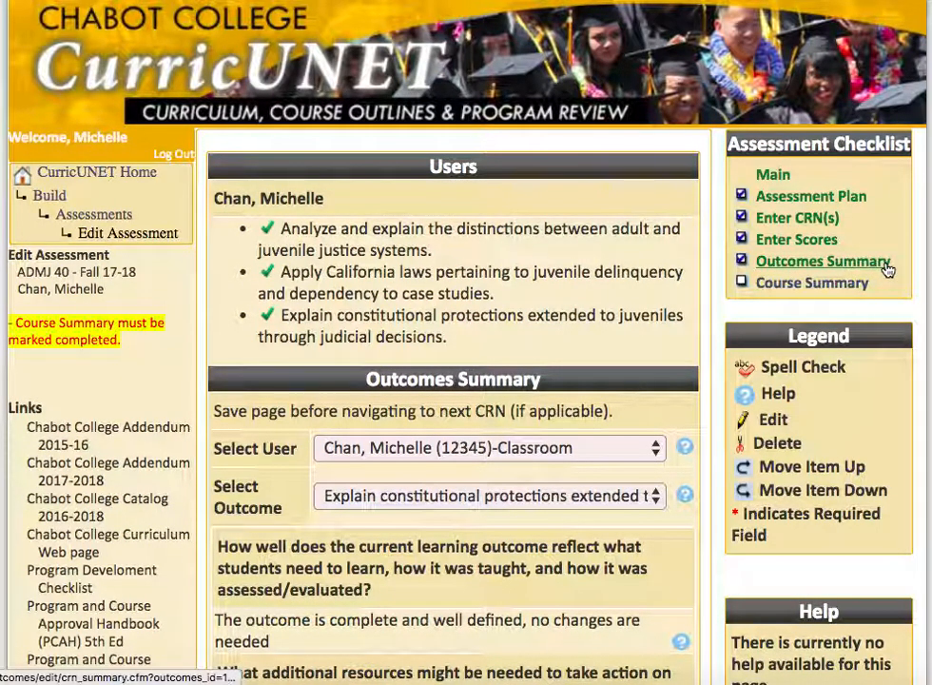
- Open the course summary and rate the outcome as complete and well defined, no changes needed
left_click(802, 285)
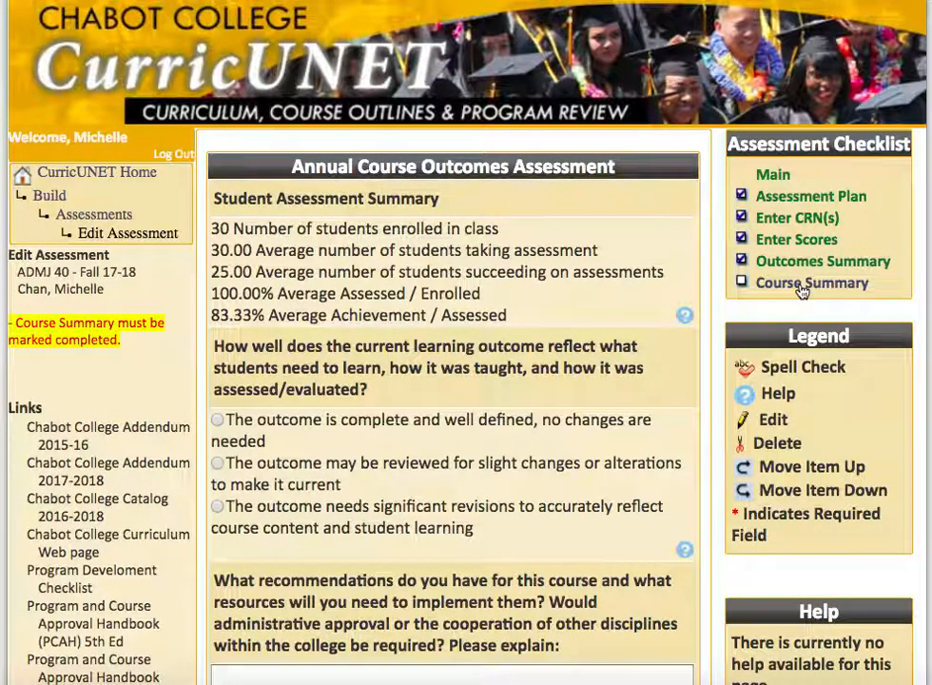
scroll(715, 274, "down", 3)
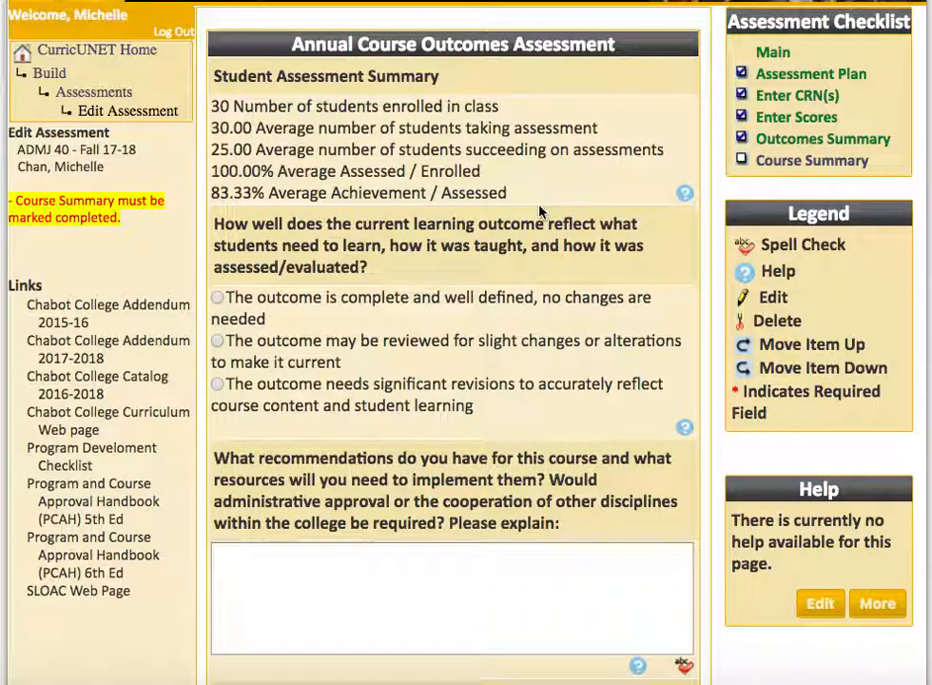
scroll(448, 229, "down", 2)
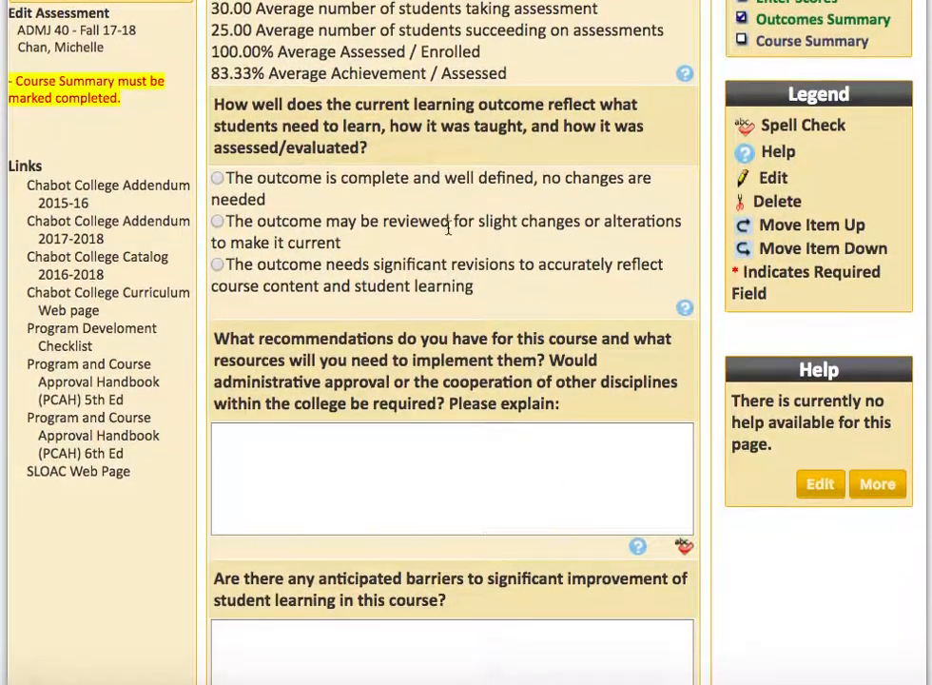
scroll(448, 228, "down", 2)
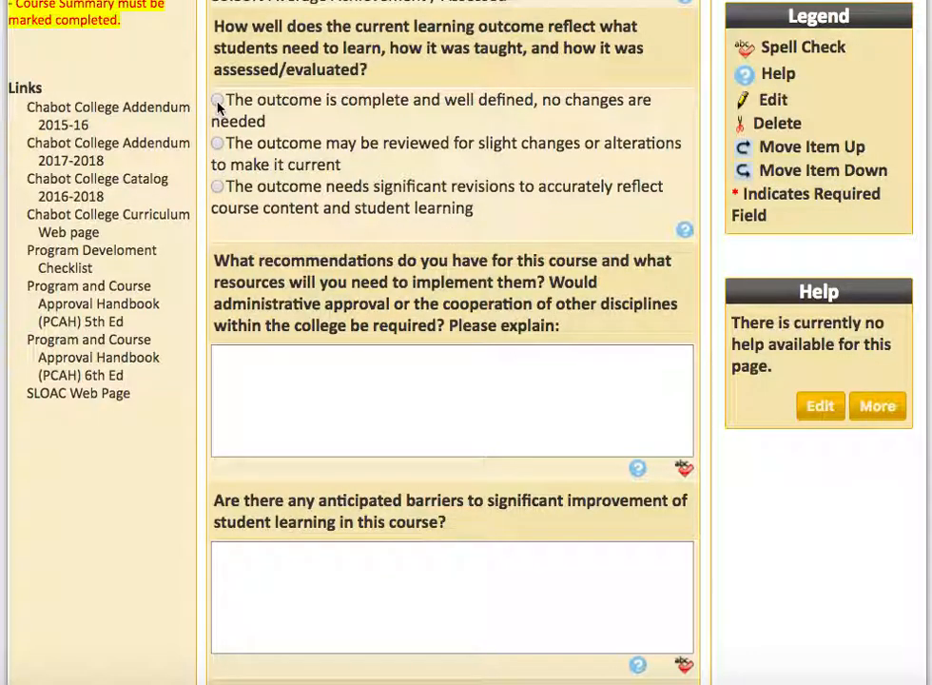
left_click(217, 101)
- Enter "Example." for the course recommendations, anticipated barriers and assessment process notes, and save the course summary
scroll(447, 411, "down", 2)
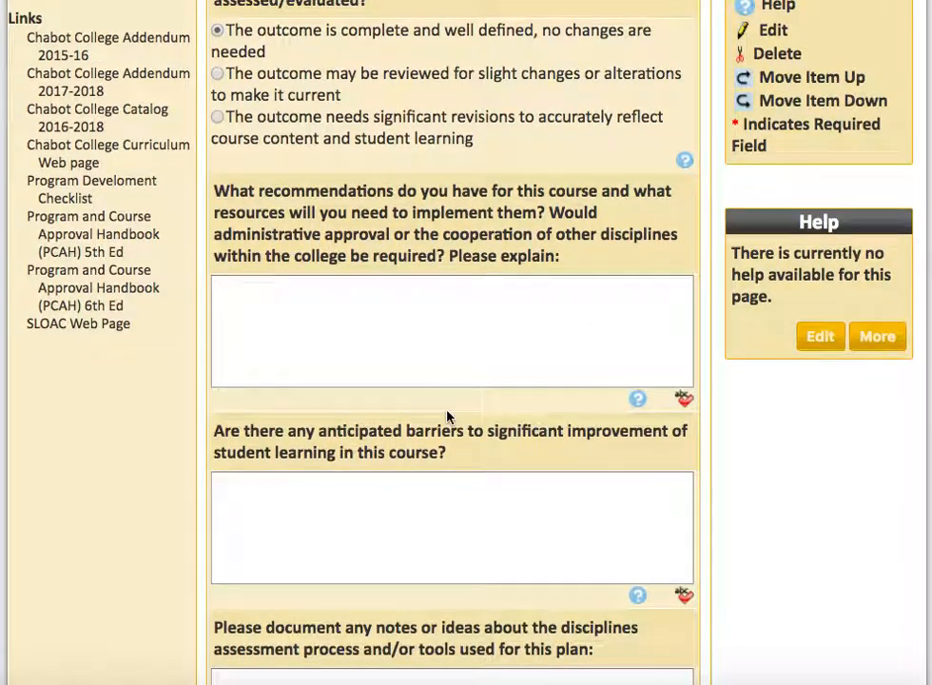
type("Example.")
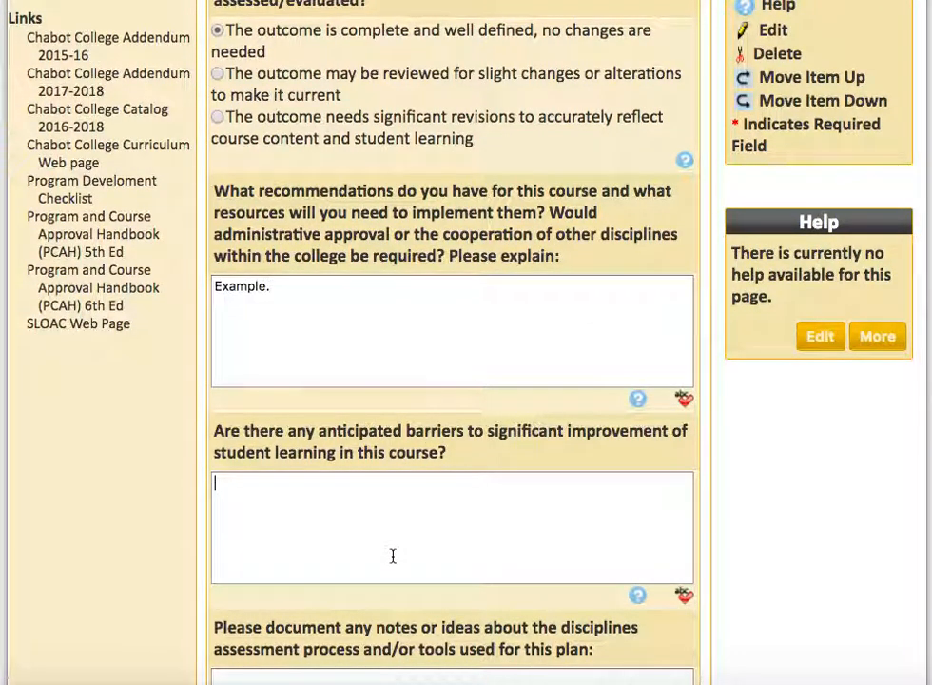
scroll(477, 476, "down", 5)
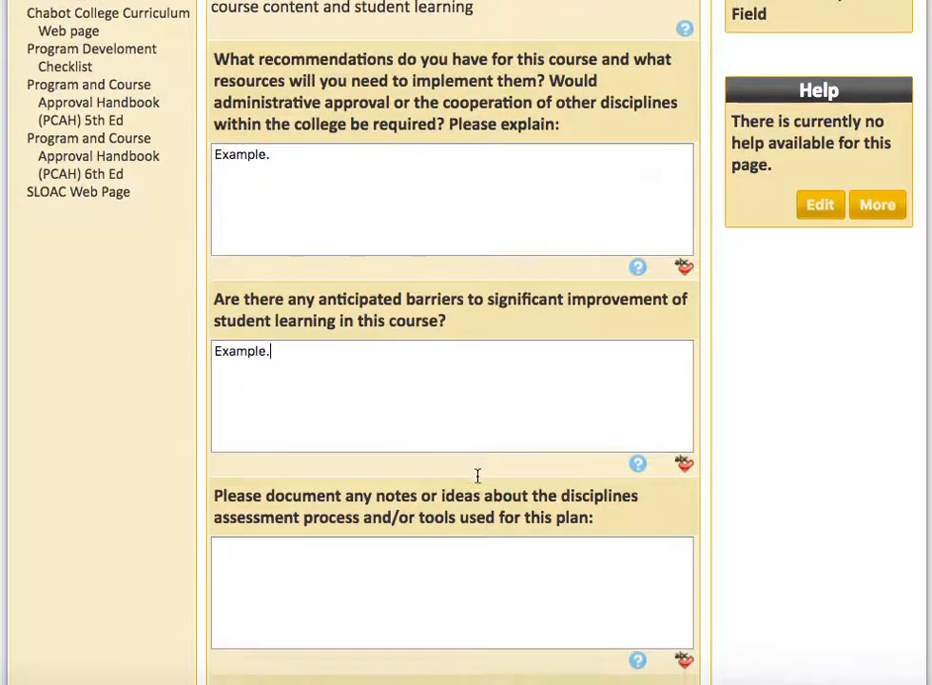
left_click(478, 476)
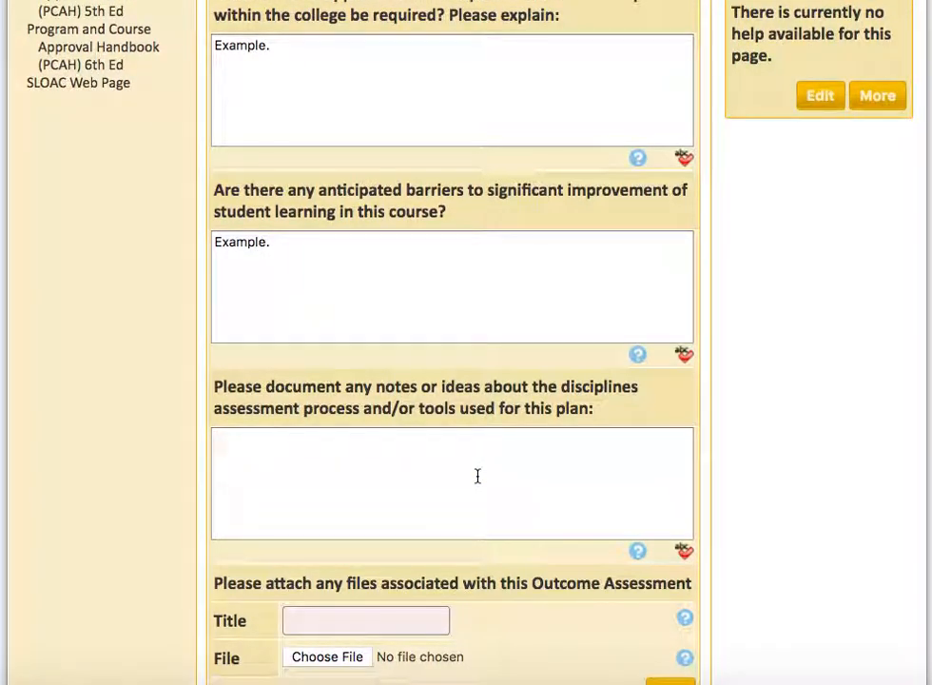
type("Example.")
scroll(798, 463, "down", 3)
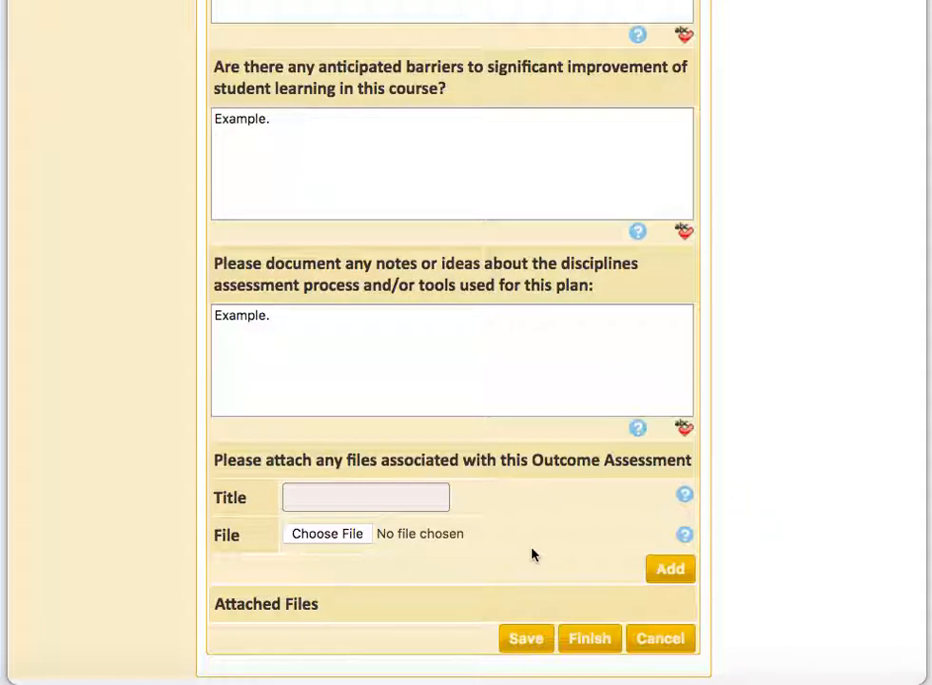
left_click(527, 639)
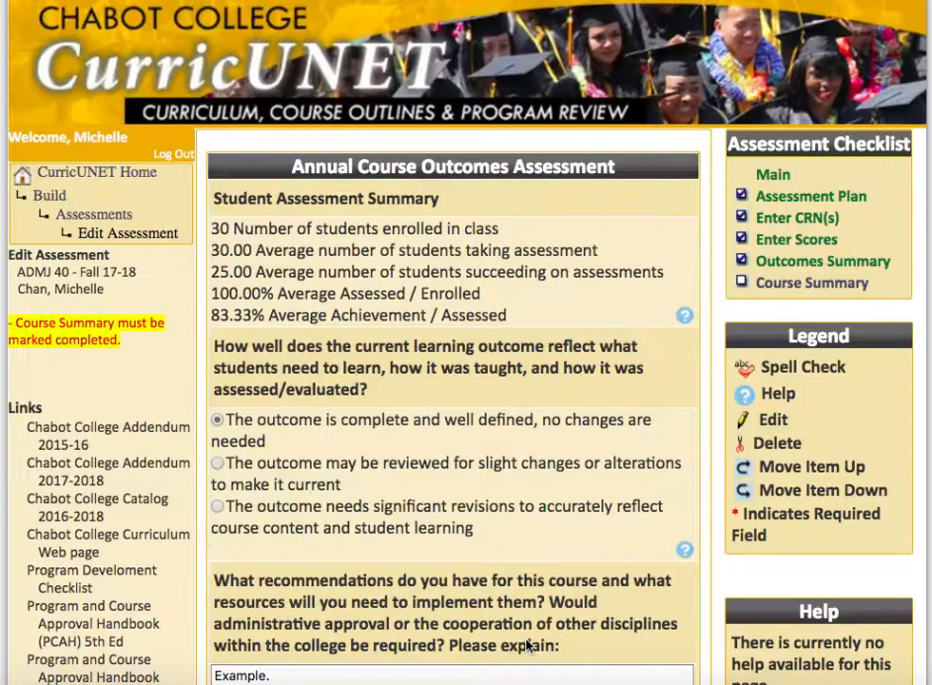
- Finish the course summary and submit the ADMJ 40 Fall 17-18 assessment
scroll(540, 414, "down", 5)
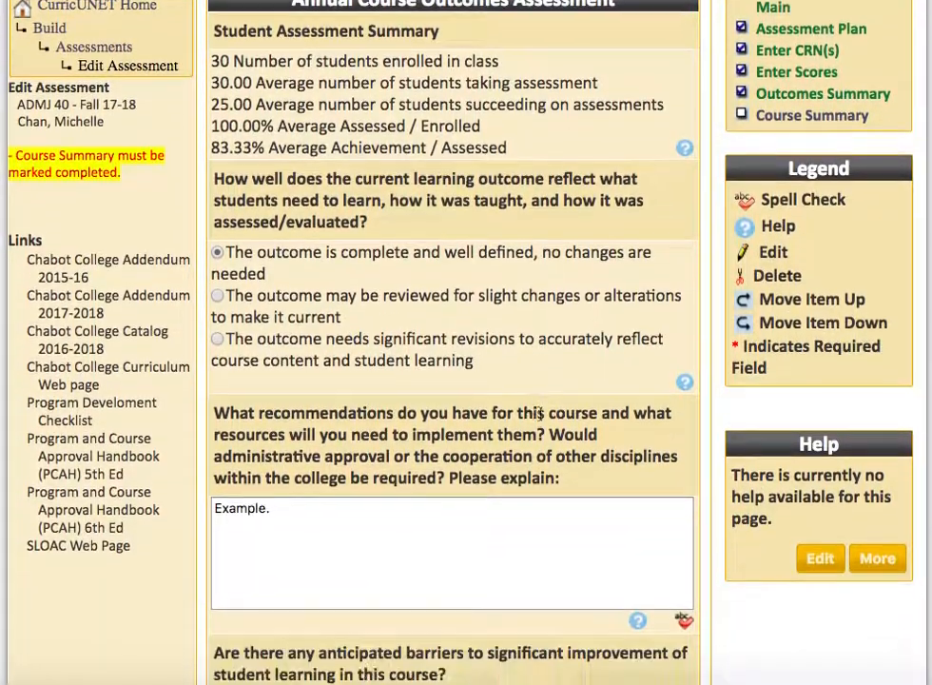
scroll(539, 413, "down", 4)
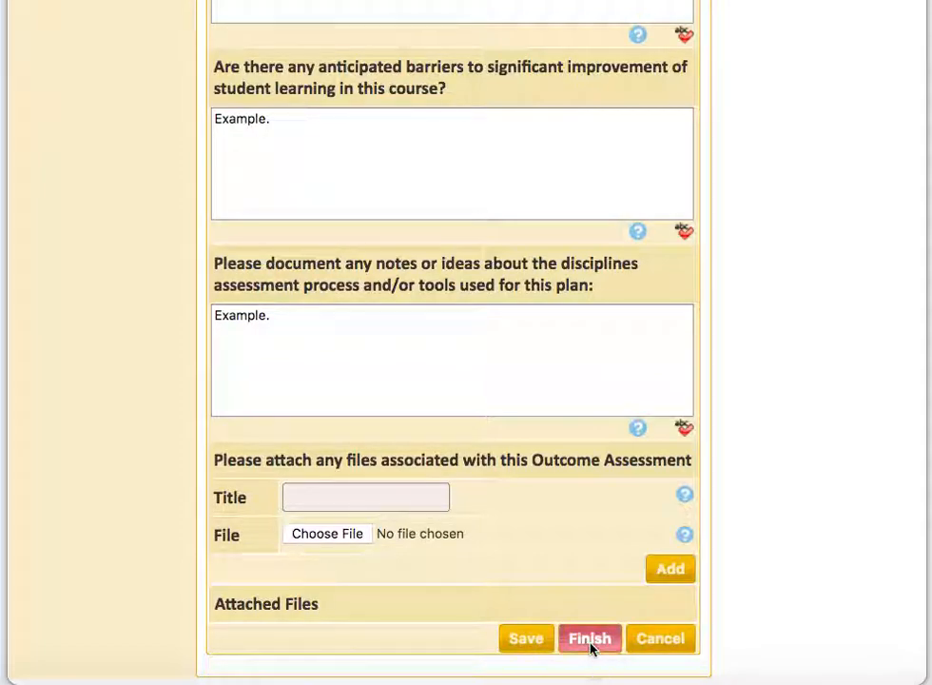
left_click(590, 641)
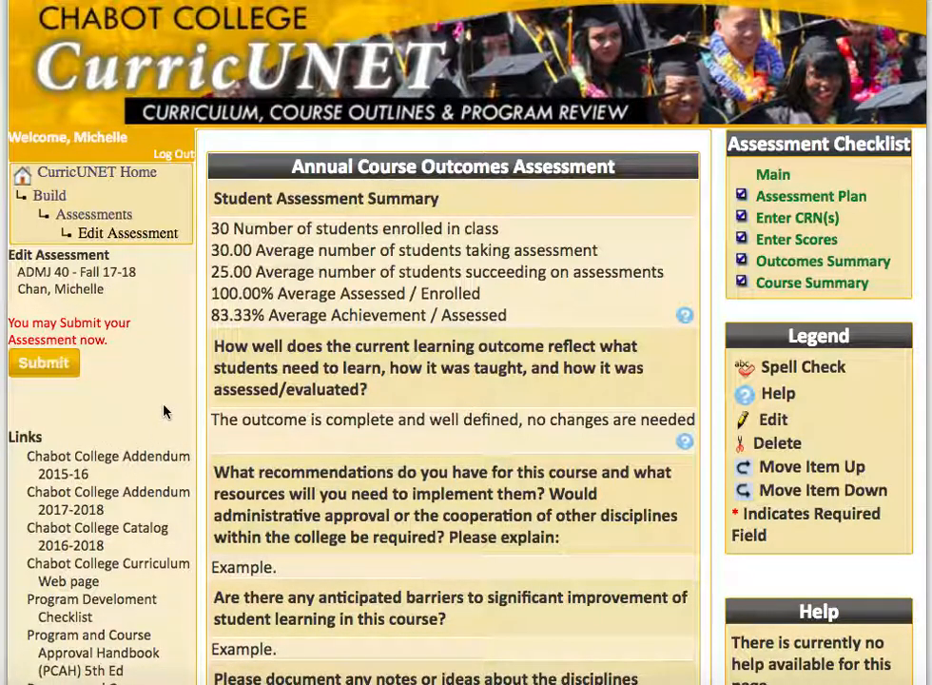
left_click(43, 362)
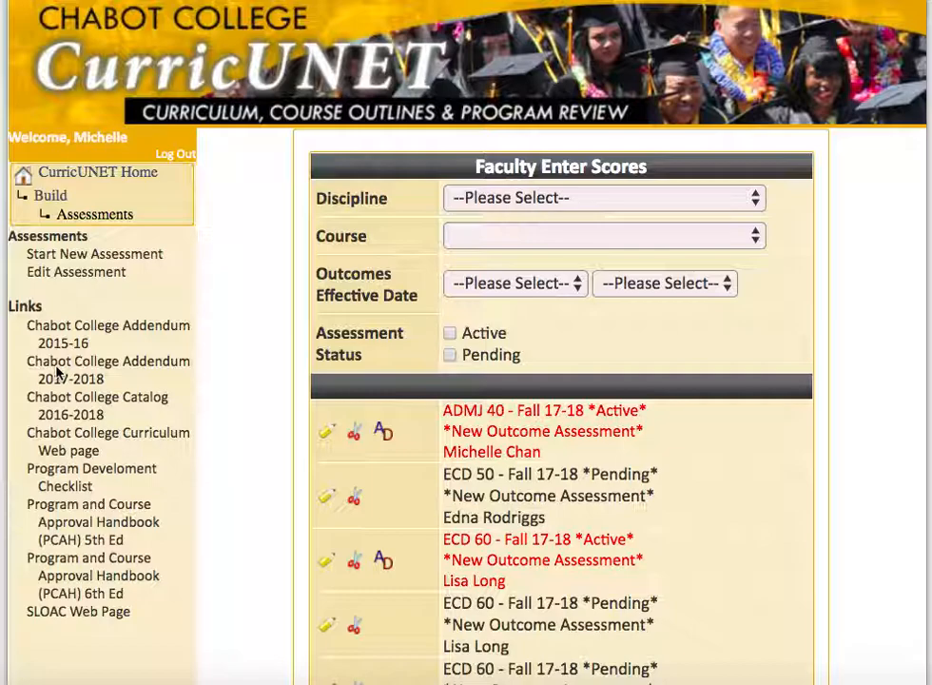